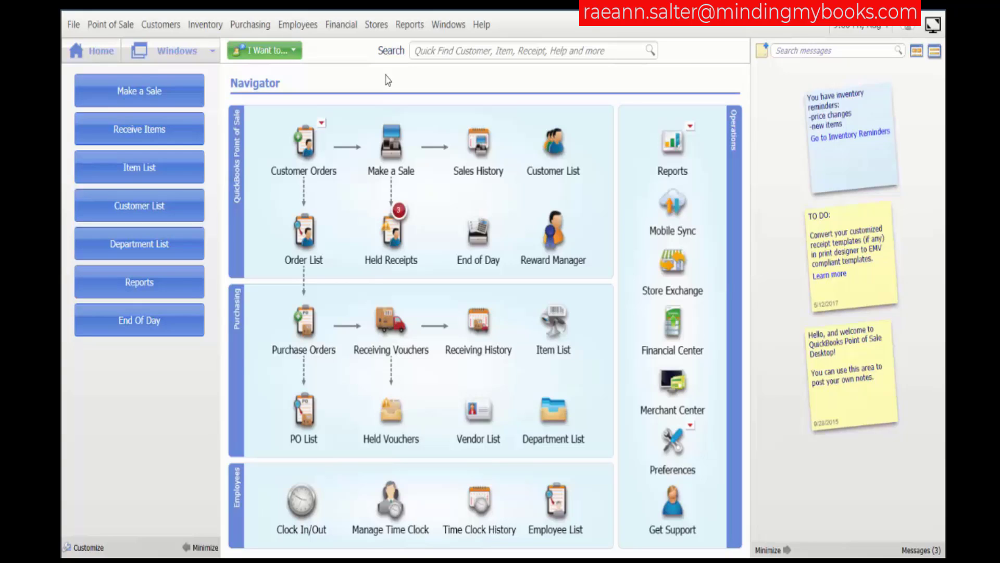
Review the item type choices in a new inventory item form from the item list, cancel it and return to the home screen
{"action": "left_click", "coordinate": [559, 319]}
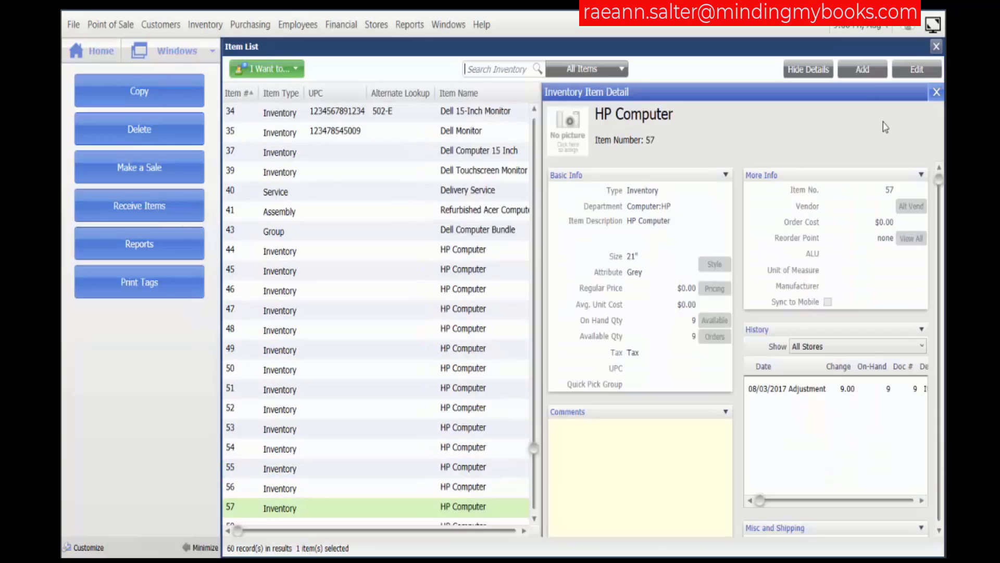
{"action": "left_click", "coordinate": [936, 91]}
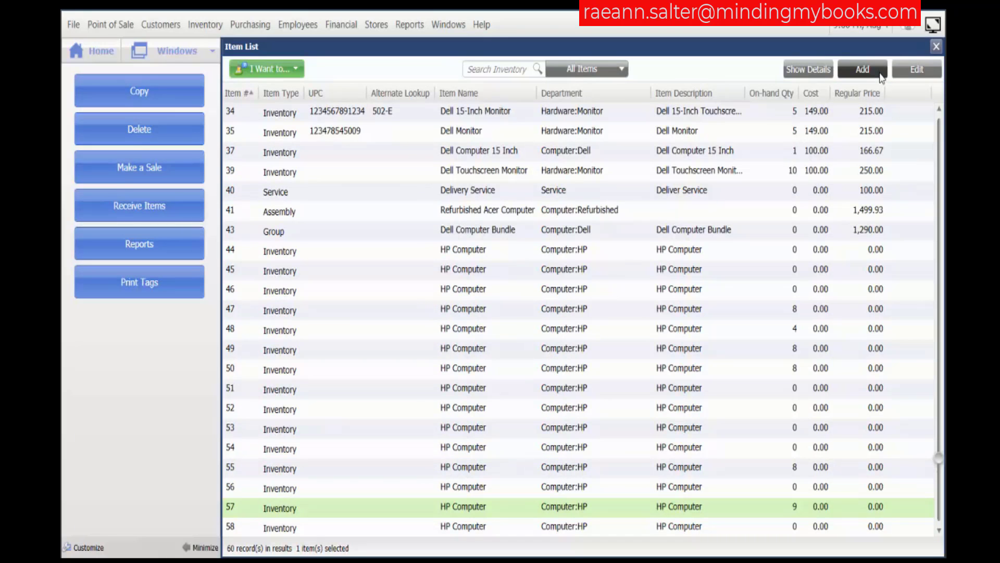
{"action": "left_click", "coordinate": [863, 69]}
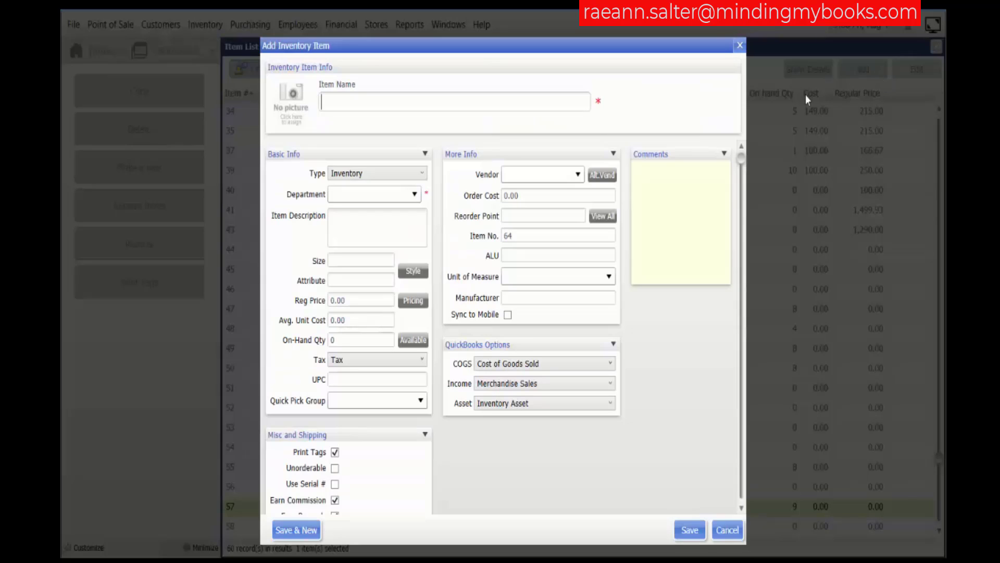
{"action": "left_click", "coordinate": [418, 180]}
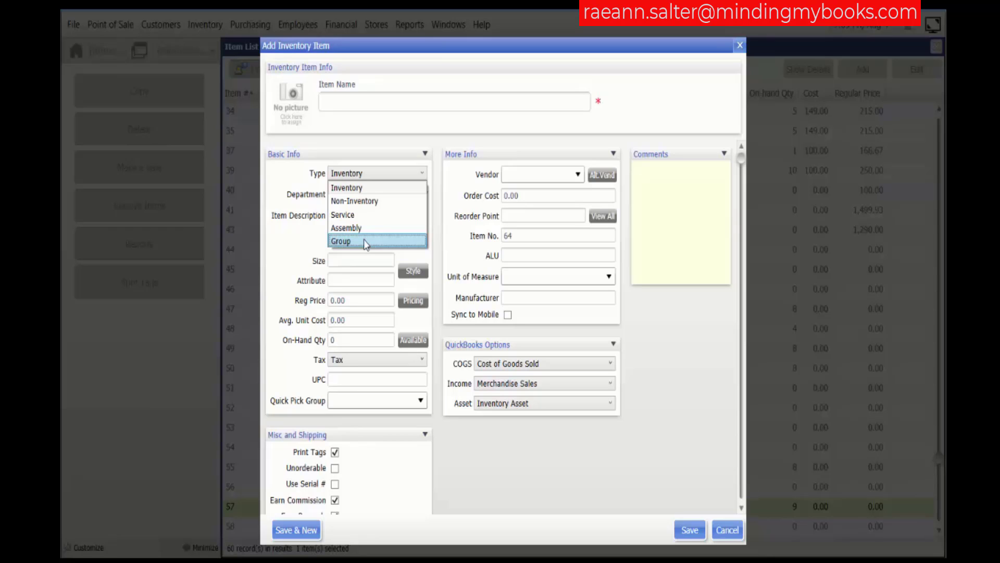
{"action": "left_click", "coordinate": [363, 239]}
{"action": "left_click", "coordinate": [727, 530]}
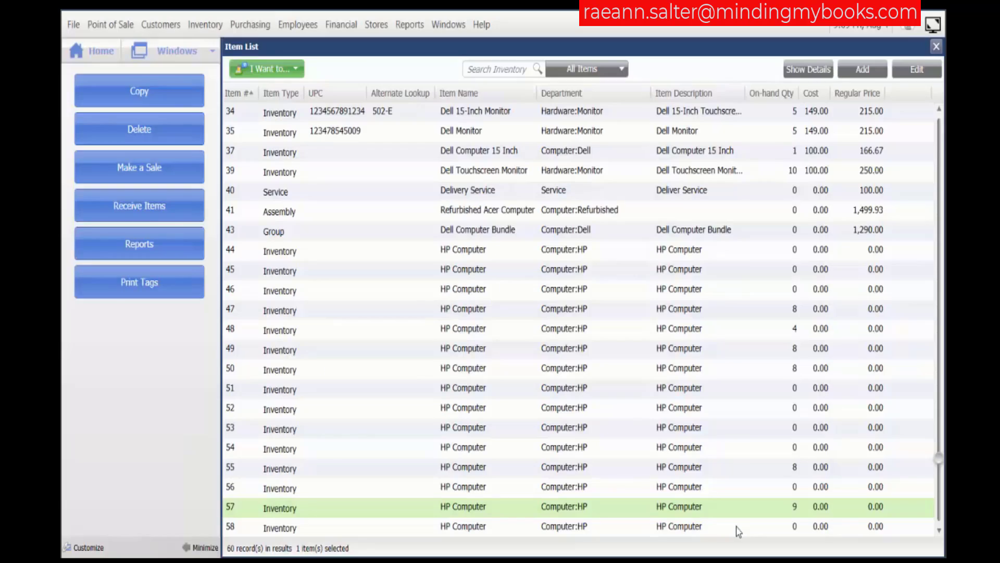
{"action": "left_click", "coordinate": [98, 49]}
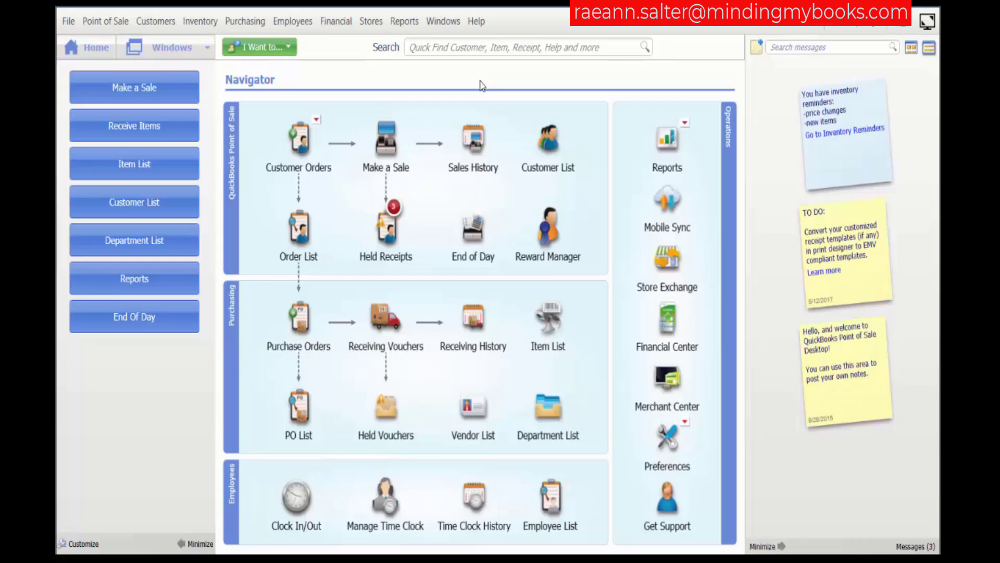
Open the CPU-4.0ghz item from the item list to examine its size and attribute fields, and close it without saving
{"action": "left_click", "coordinate": [551, 315]}
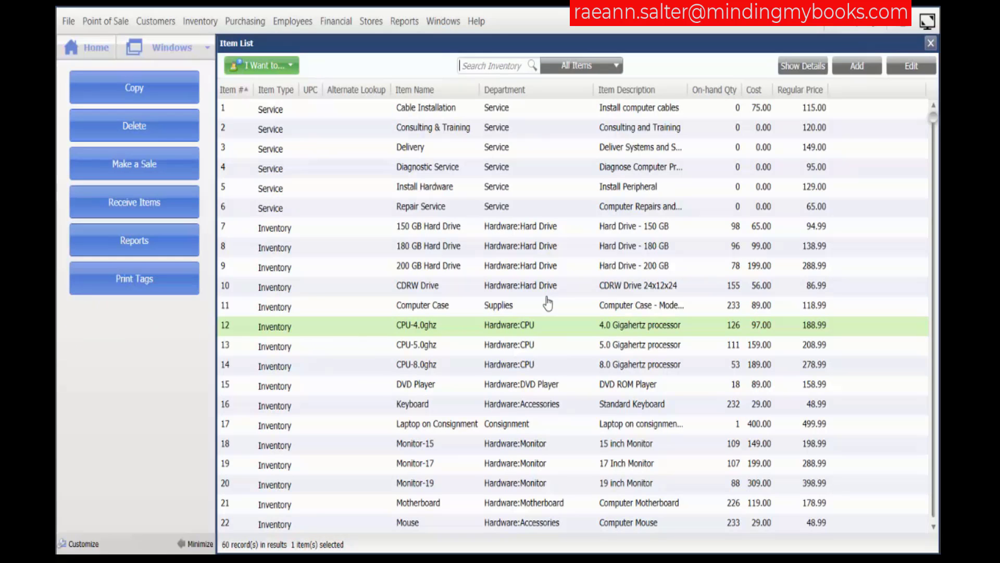
{"action": "left_click", "coordinate": [912, 66]}
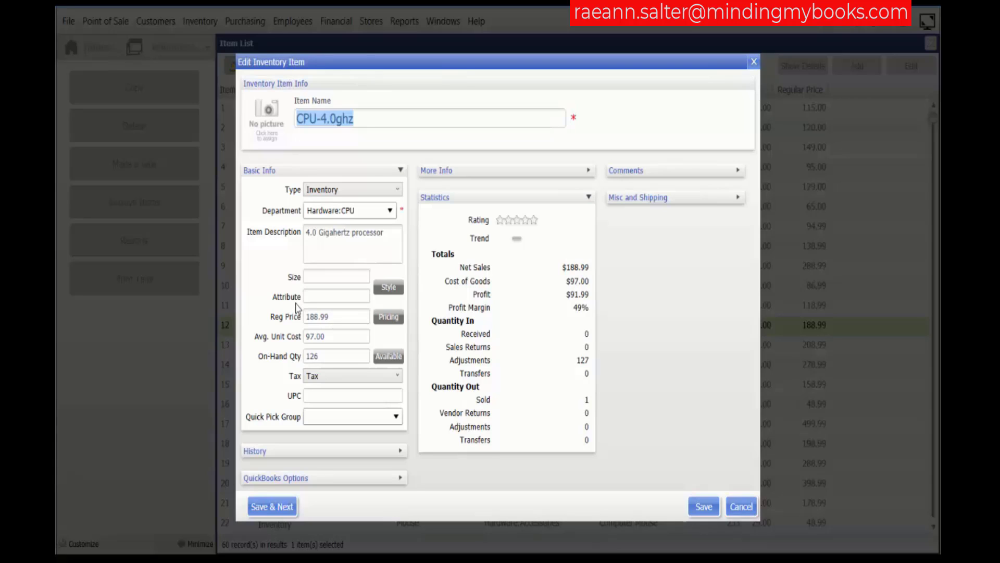
{"action": "left_click", "coordinate": [741, 507]}
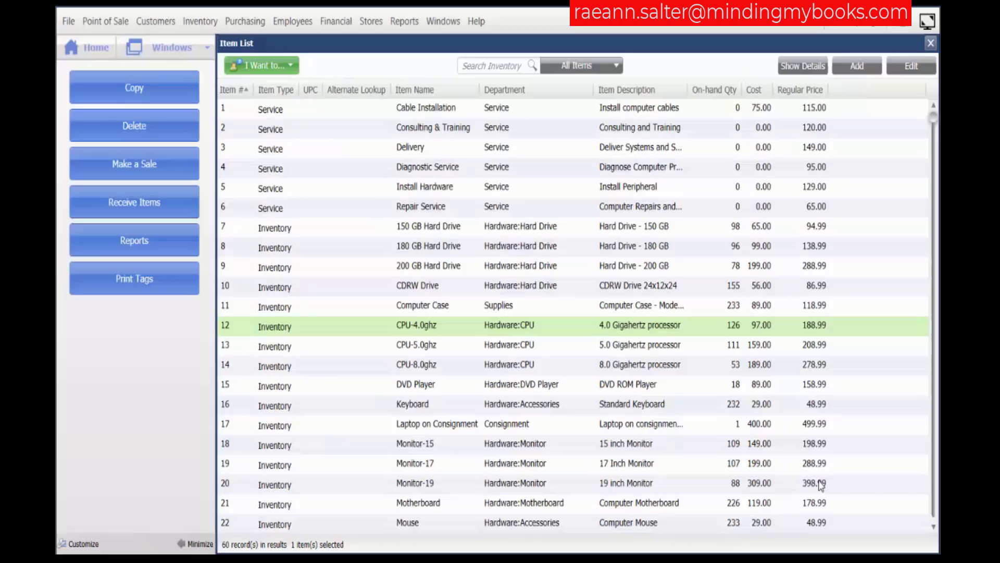
Label Inventory Attribute 1 as Color and Inventory Attribute 2 as Prefix in the company preferences, and check the labels in the CPU-4.0ghz item
{"action": "left_click", "coordinate": [69, 23]}
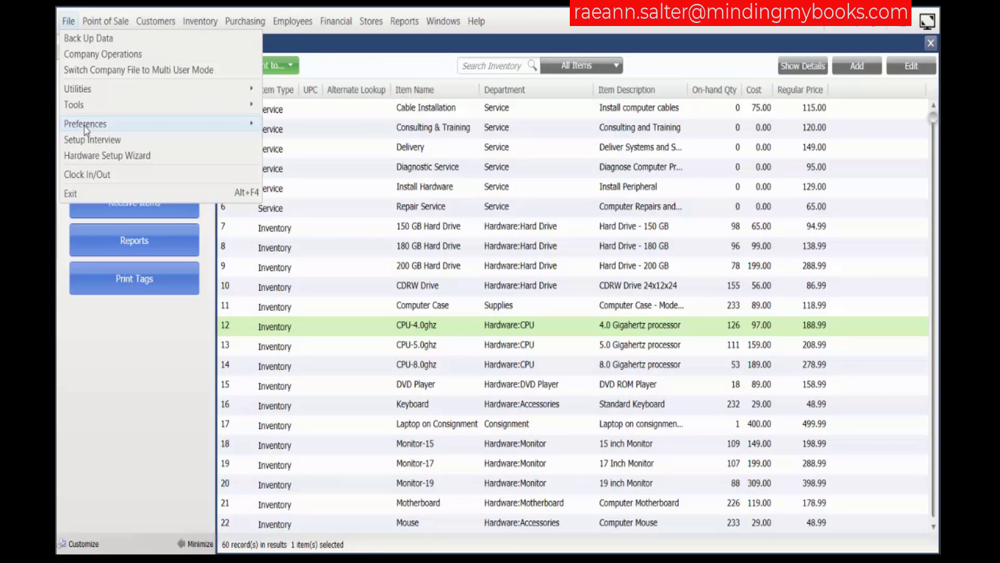
{"action": "mouse_move", "coordinate": [86, 127]}
{"action": "left_click", "coordinate": [285, 125]}
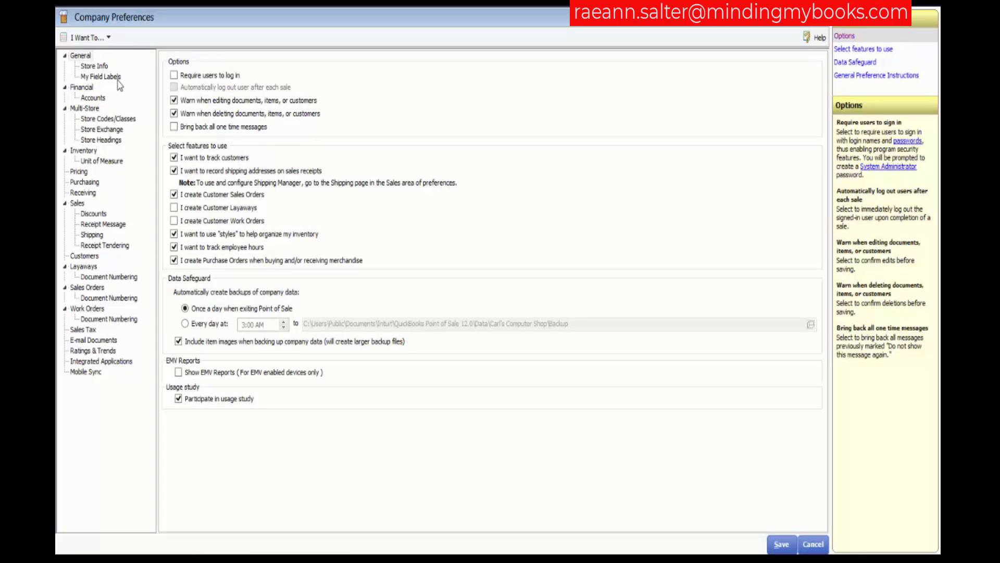
{"action": "left_click", "coordinate": [96, 76]}
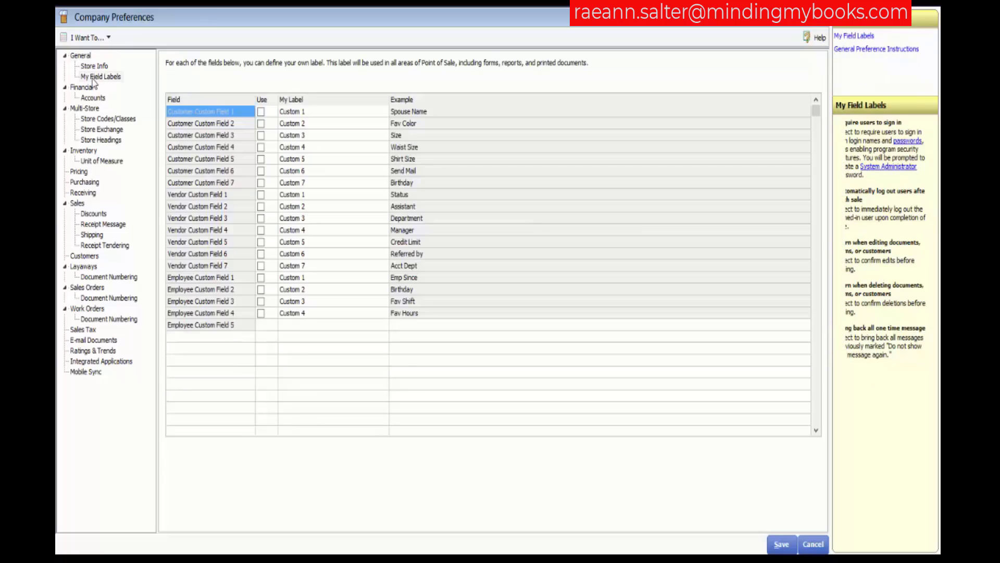
{"action": "left_click", "coordinate": [311, 419]}
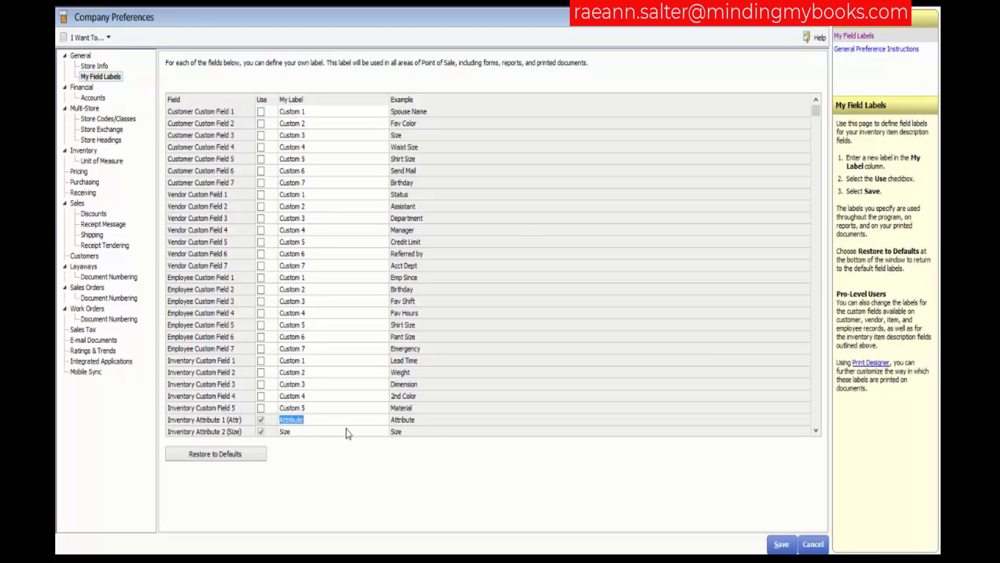
{"action": "type", "text": "Color"}
{"action": "left_click", "coordinate": [326, 433]}
{"action": "type", "text": "Prefix"}
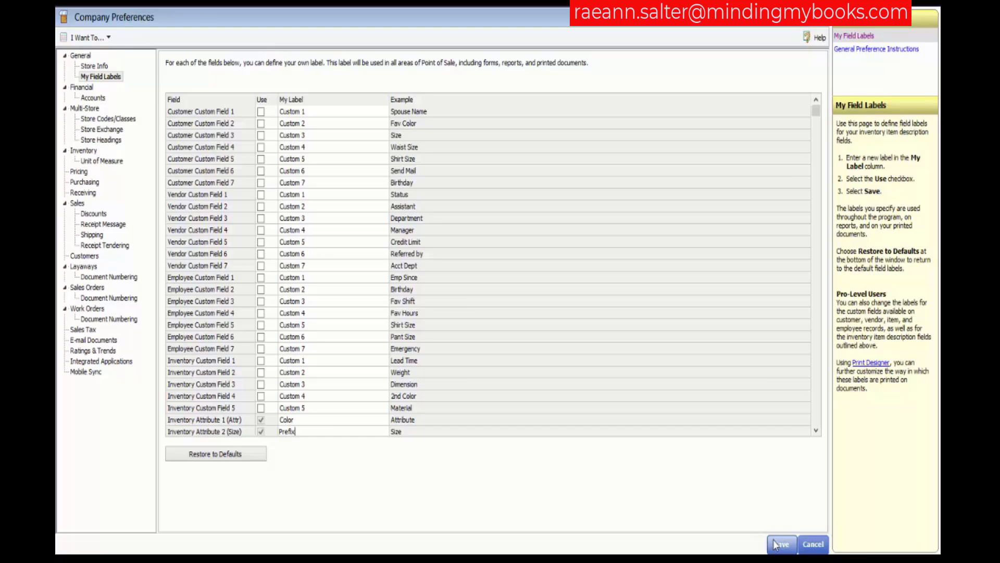
{"action": "left_click", "coordinate": [776, 545]}
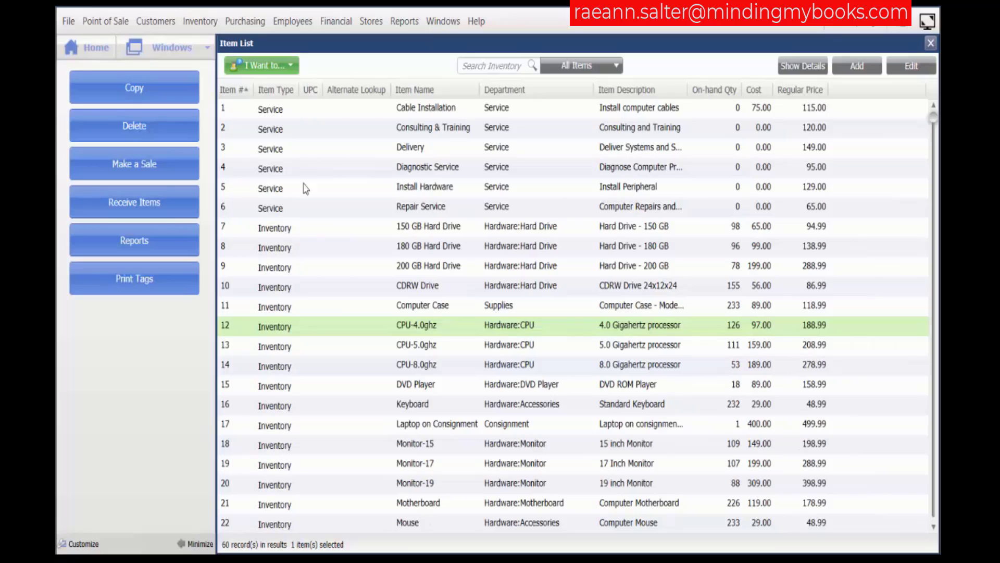
{"action": "left_click", "coordinate": [916, 71]}
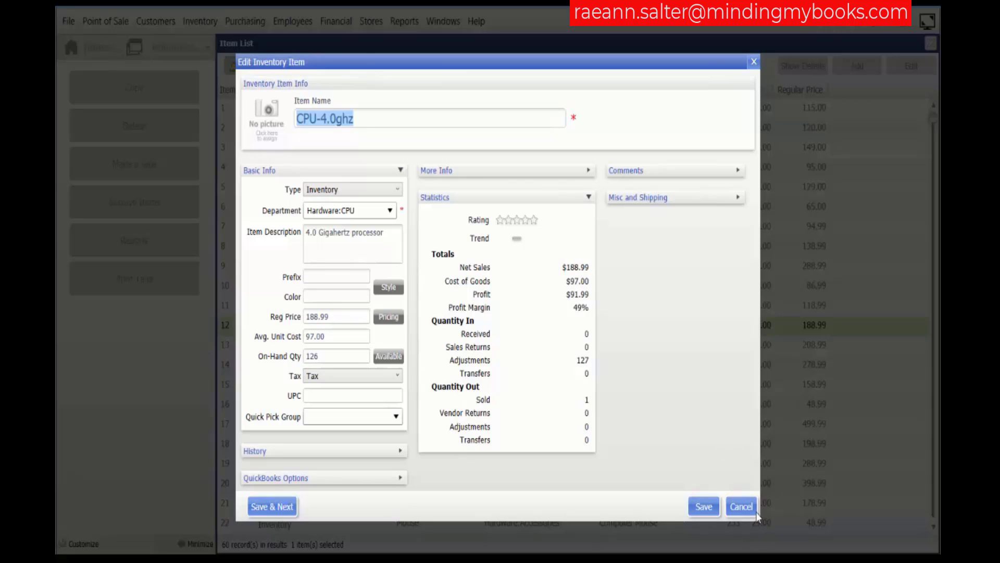
{"action": "left_click", "coordinate": [741, 506]}
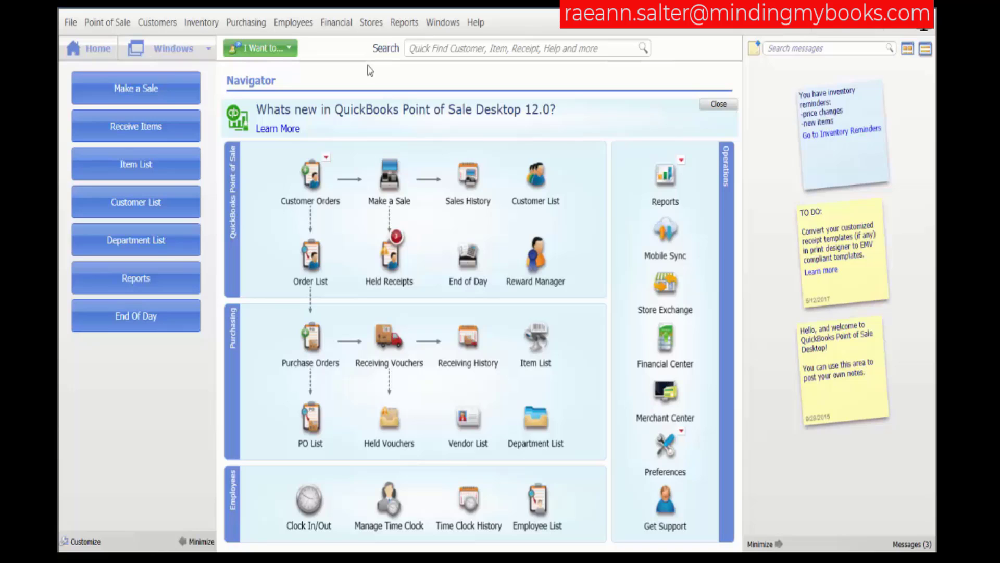
Start a new inventory item from the item list and name it Dell Touchscreen Monitor
{"action": "left_click", "coordinate": [545, 348]}
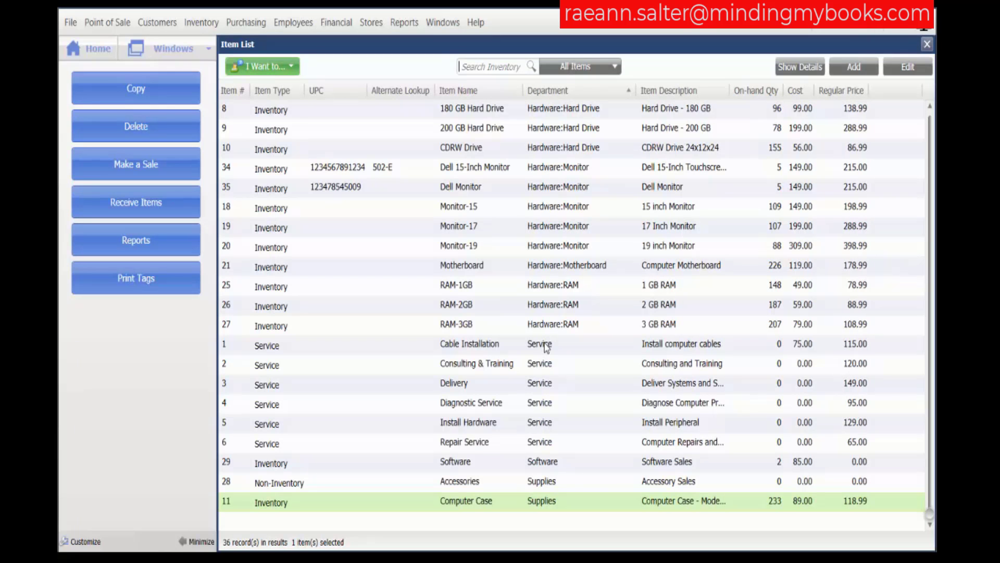
{"action": "left_click", "coordinate": [855, 67]}
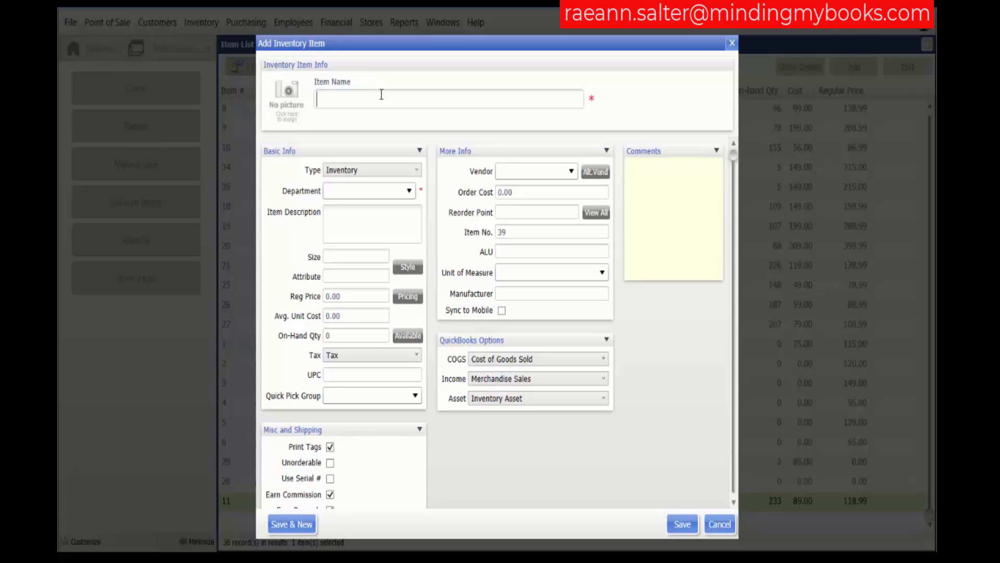
{"action": "type", "text": "Dell Touchscreen Mon"}
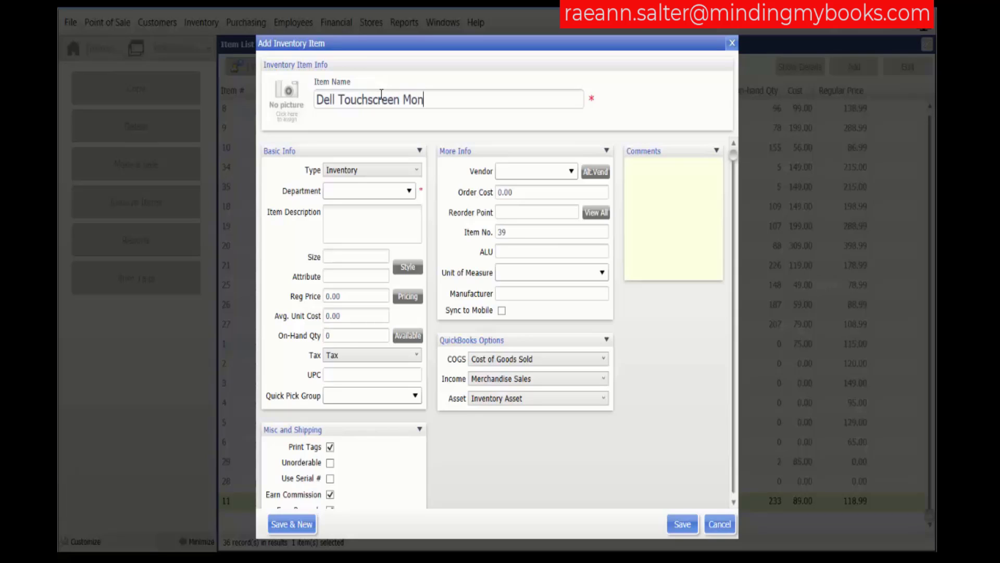
{"action": "type", "text": "itor"}
Keep the new item's type as Inventory and assign it to the Hardware:Monitor department
{"action": "left_click", "coordinate": [417, 171]}
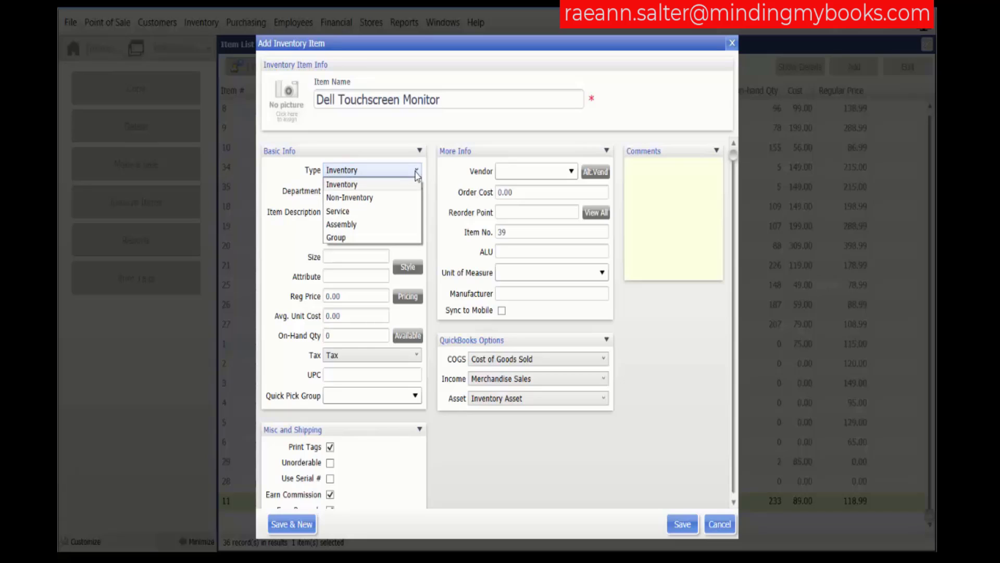
{"action": "left_click", "coordinate": [402, 190]}
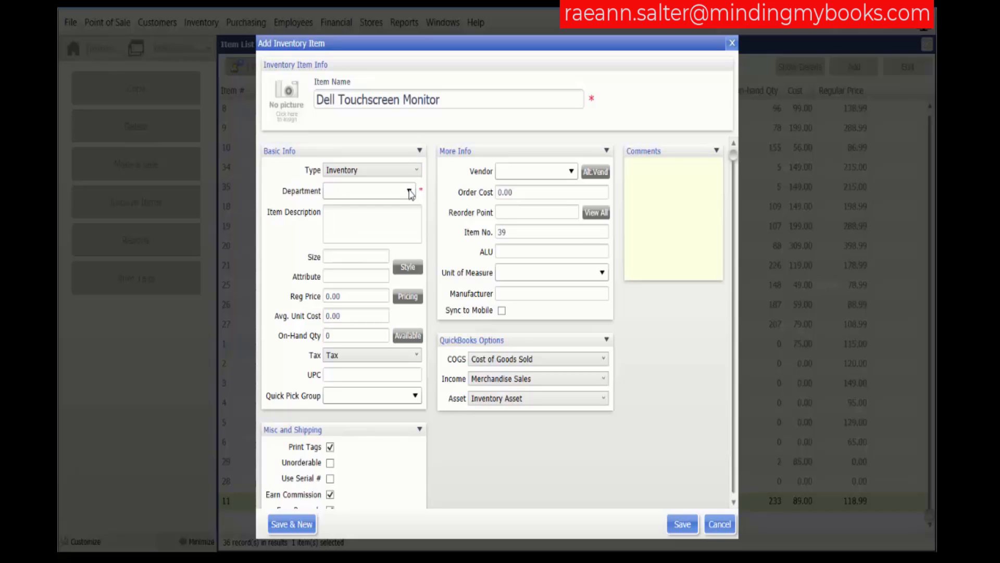
{"action": "left_click", "coordinate": [409, 192]}
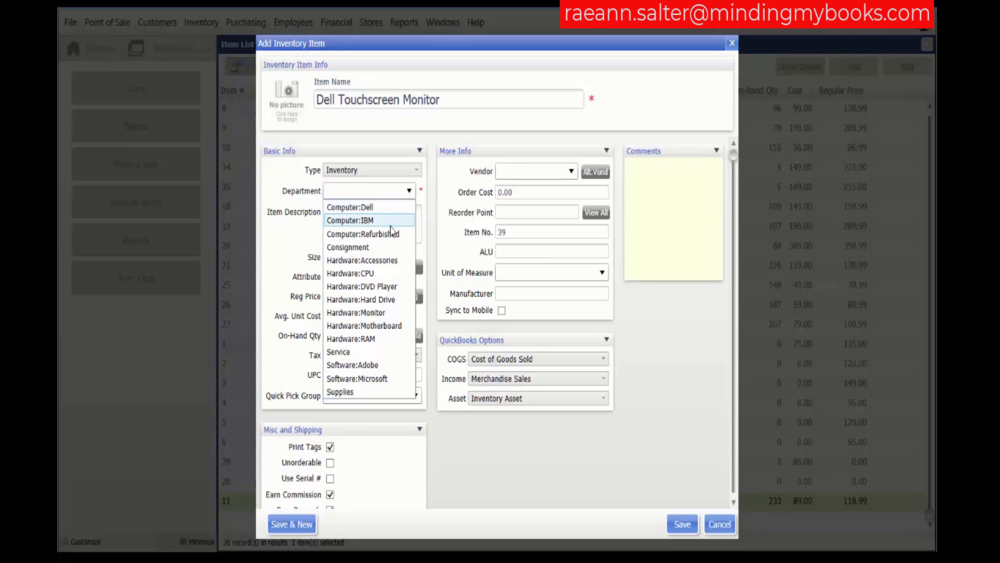
{"action": "left_click", "coordinate": [387, 312]}
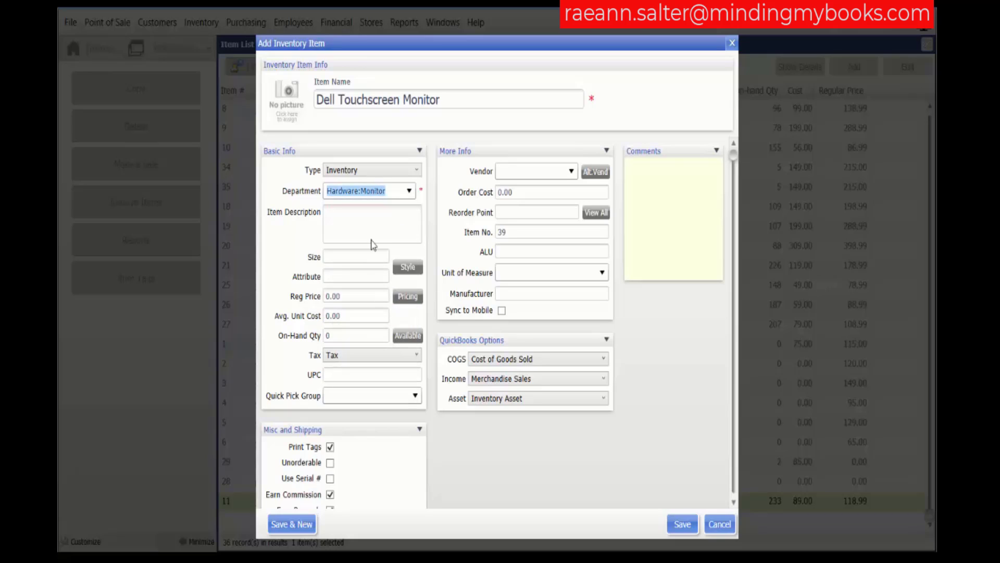
Copy the item name Dell Touchscreen Monitor into the item description
{"action": "left_click", "coordinate": [367, 214]}
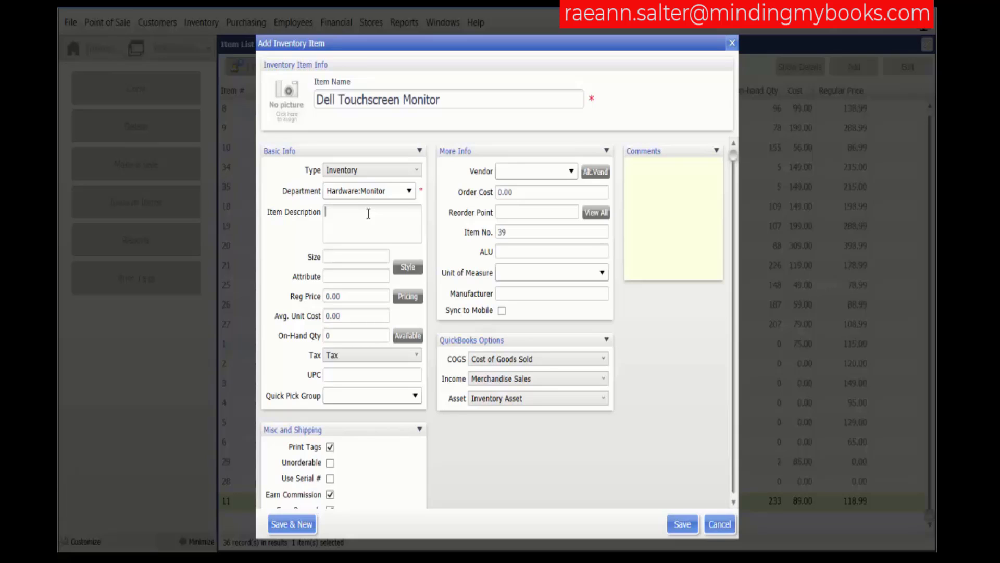
{"action": "left_click", "coordinate": [444, 100]}
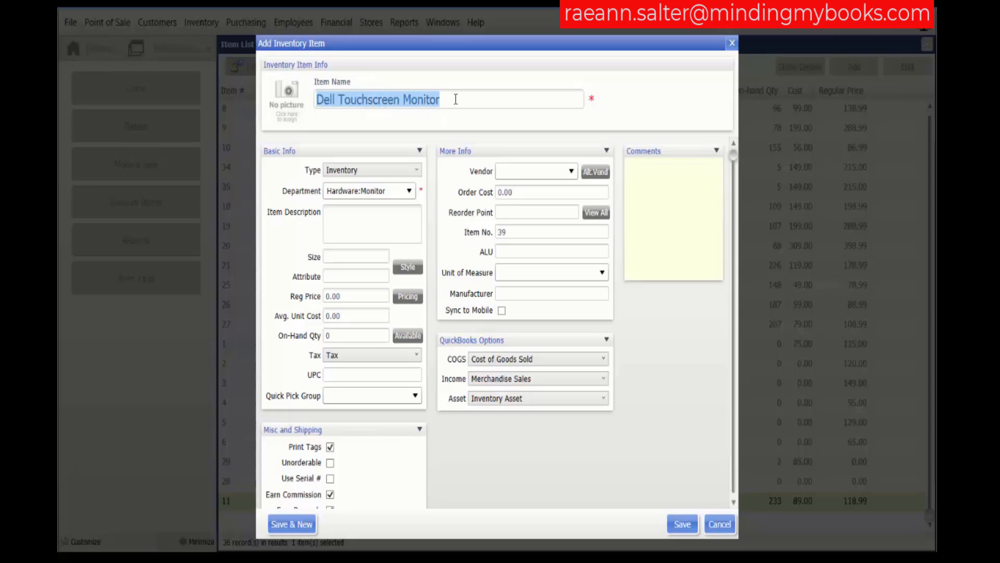
{"action": "right_click", "coordinate": [428, 100]}
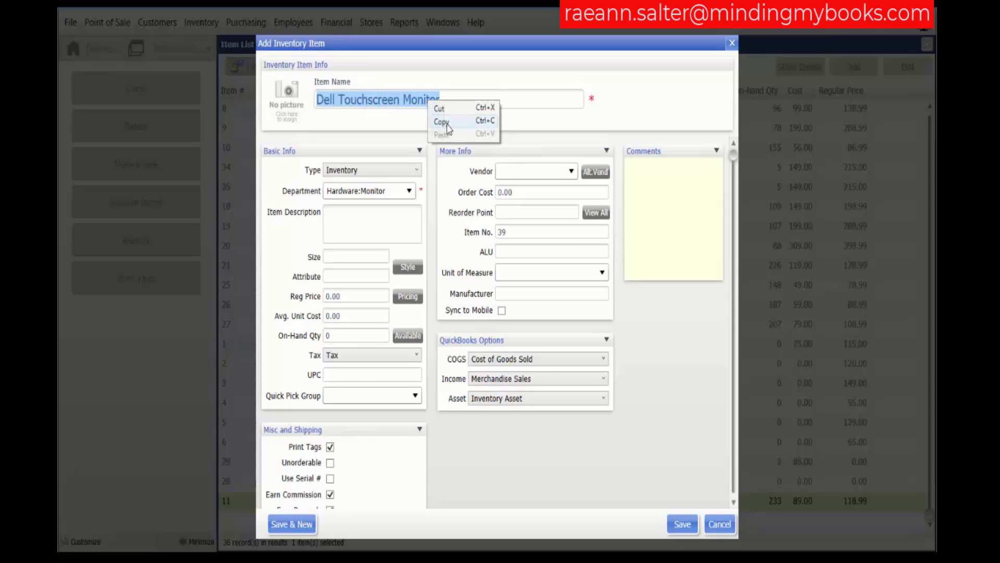
{"action": "left_click", "coordinate": [444, 122]}
{"action": "left_click", "coordinate": [340, 210]}
{"action": "right_click", "coordinate": [339, 210]}
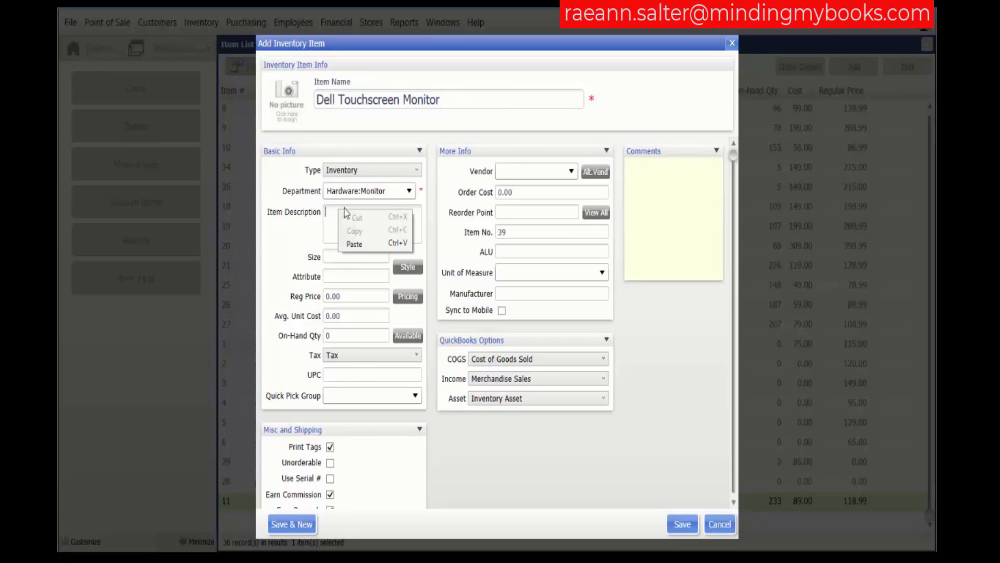
{"action": "left_click", "coordinate": [363, 244]}
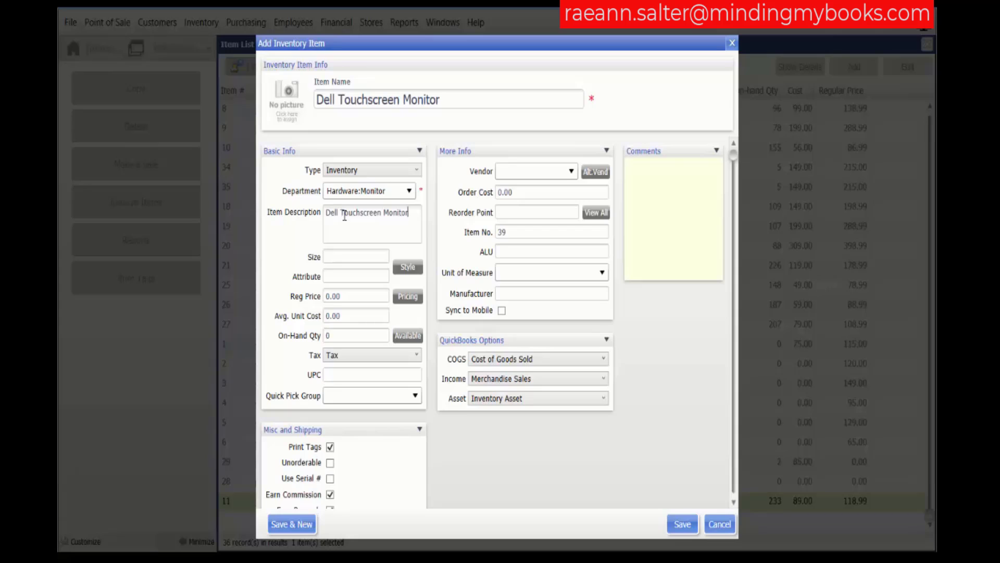
Set the item's size to 21" and its attribute to Black/White
{"action": "left_click", "coordinate": [344, 259]}
{"action": "type", "text": "21\""}
{"action": "left_click", "coordinate": [343, 274]}
{"action": "type", "text": "Black/White"}
Review the price levels, and set the regular price to 250.00, the average unit cost to 100.00 and the on-hand quantity to 10
{"action": "left_click", "coordinate": [404, 297]}
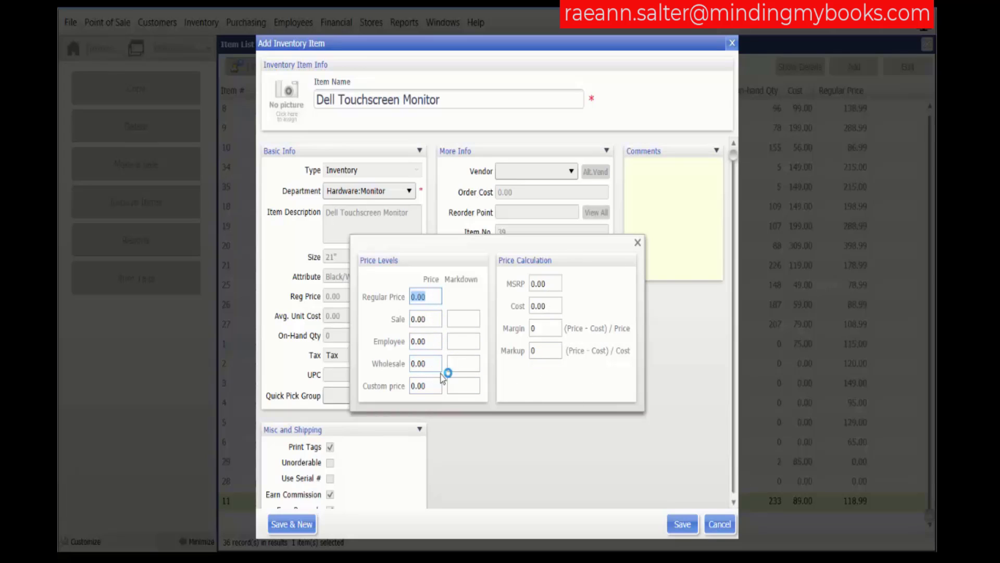
{"action": "left_click", "coordinate": [638, 243]}
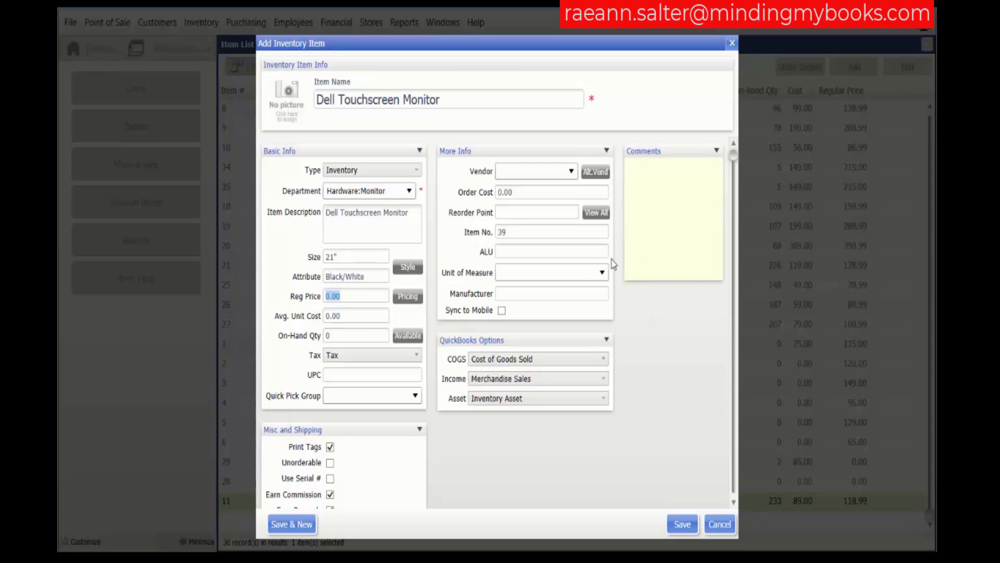
{"action": "type", "text": "250.00"}
{"action": "key", "text": "Tab"}
{"action": "type", "text": "100.00"}
{"action": "key", "text": "Tab"}
{"action": "type", "text": "10"}
Check the item's available quantity by store and choose Tax as its tax code
{"action": "left_click", "coordinate": [409, 335]}
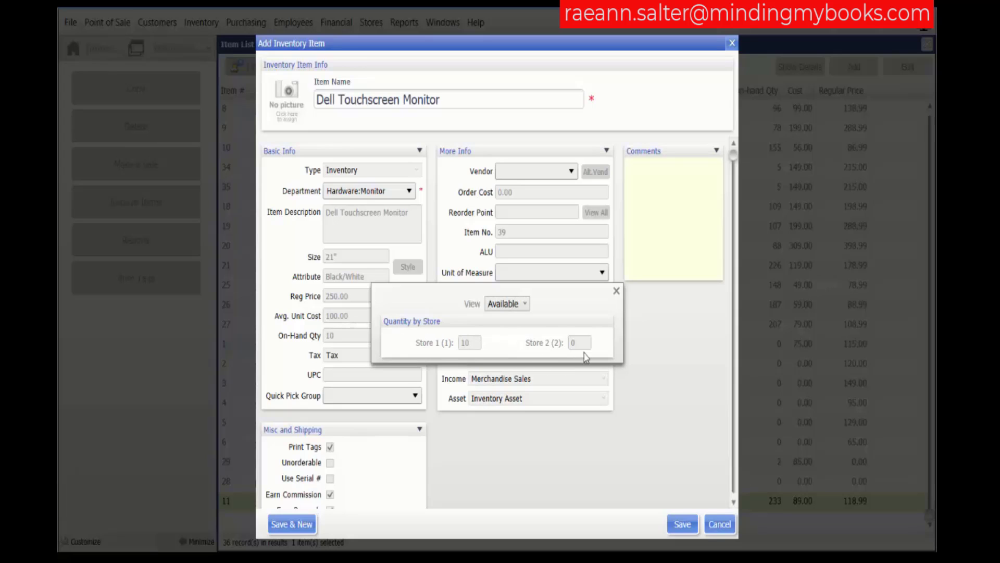
{"action": "left_click", "coordinate": [616, 291]}
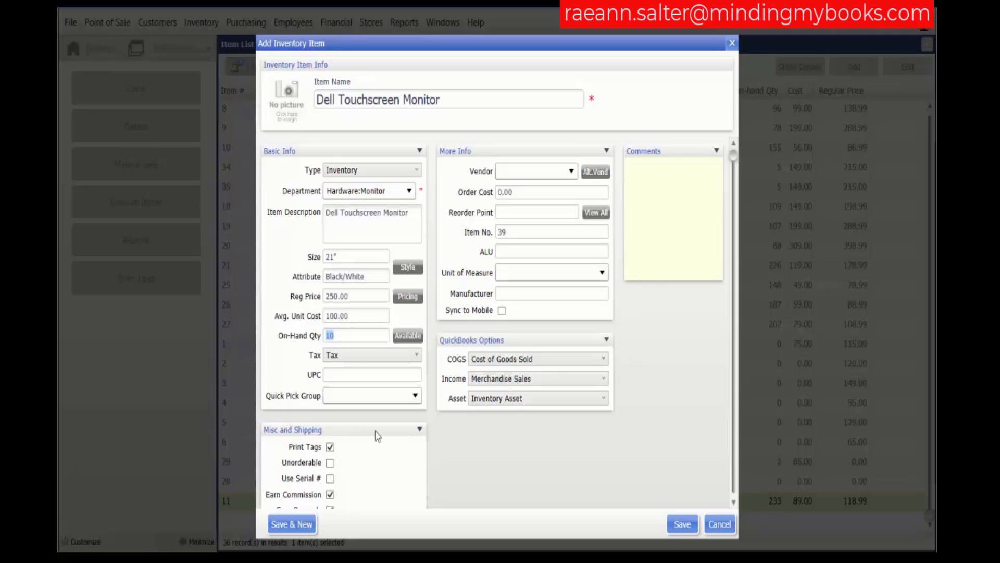
{"action": "left_click", "coordinate": [357, 356]}
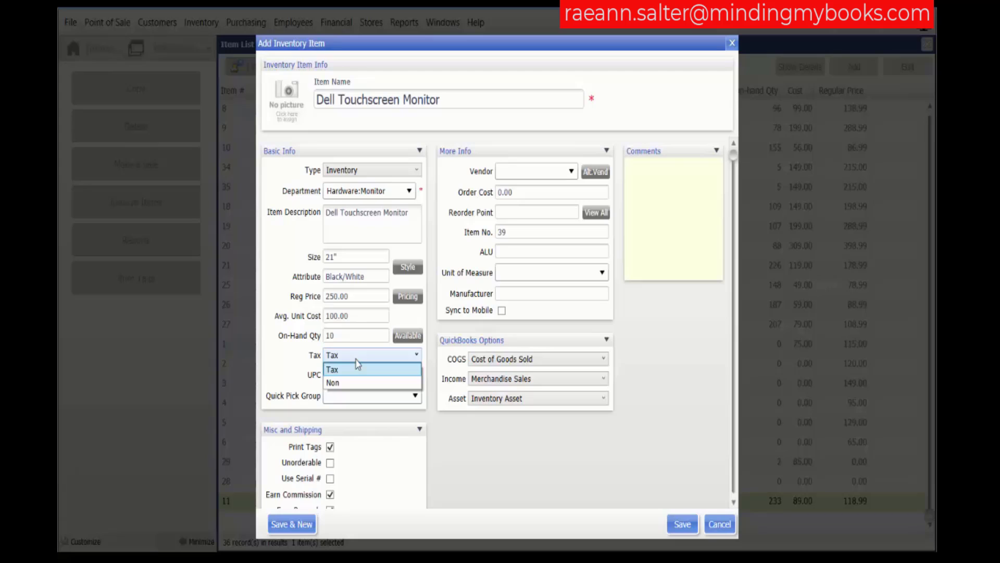
{"action": "left_click", "coordinate": [356, 370]}
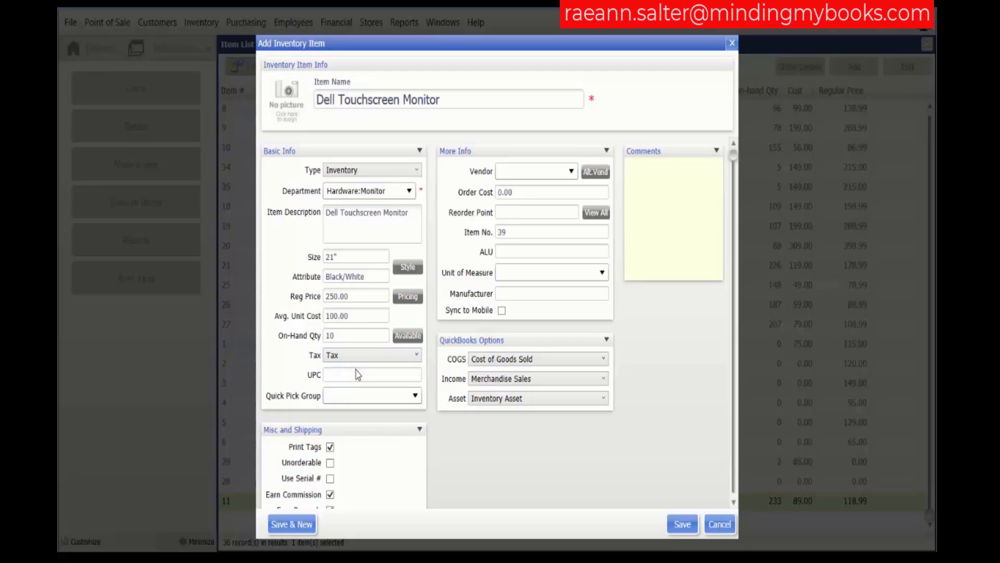
Assign the Dell Touchscreen Monitor to the Hardware quick pick group, leaving its UPC blank
{"action": "left_click", "coordinate": [357, 376]}
{"action": "left_click", "coordinate": [414, 396]}
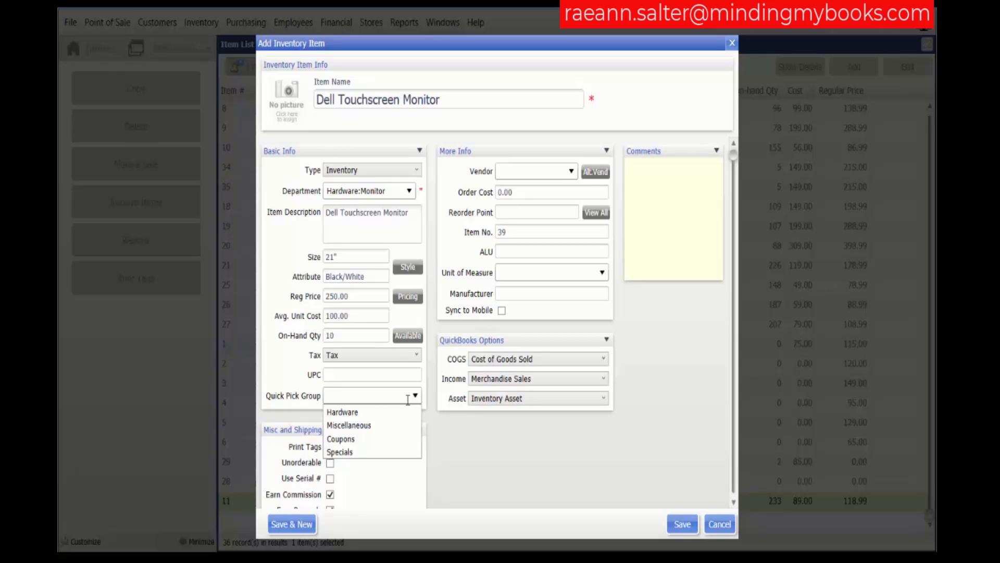
{"action": "left_click", "coordinate": [357, 413]}
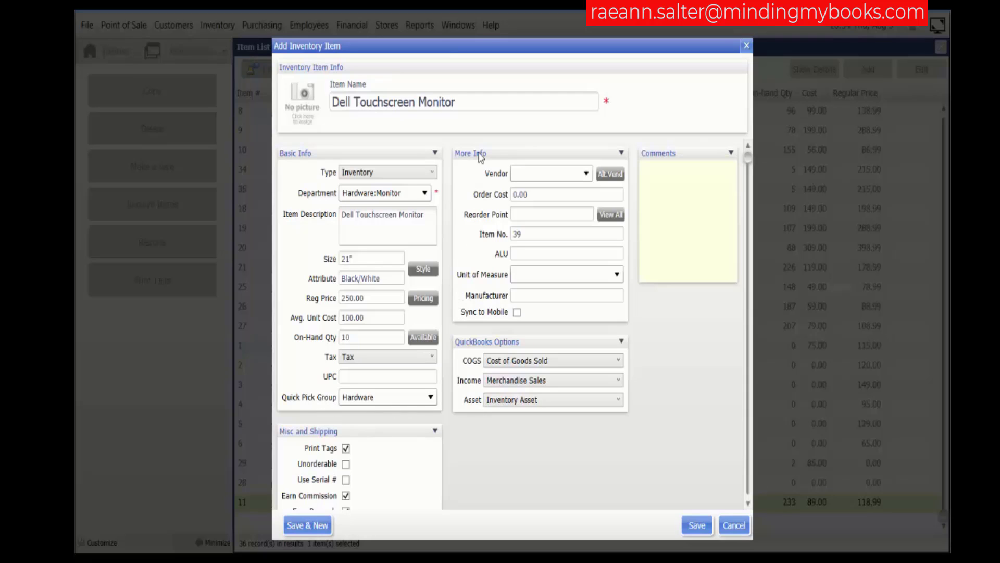
Choose Micro Warehouse as the item's vendor and review the alternate vendor fields
{"action": "left_click", "coordinate": [586, 174]}
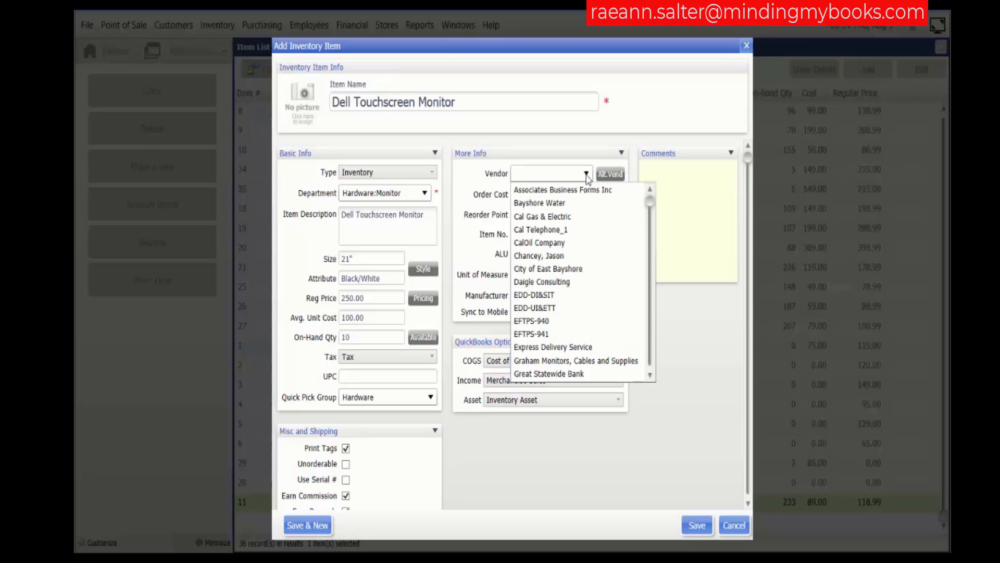
{"action": "left_click", "coordinate": [650, 362]}
{"action": "left_click", "coordinate": [572, 336]}
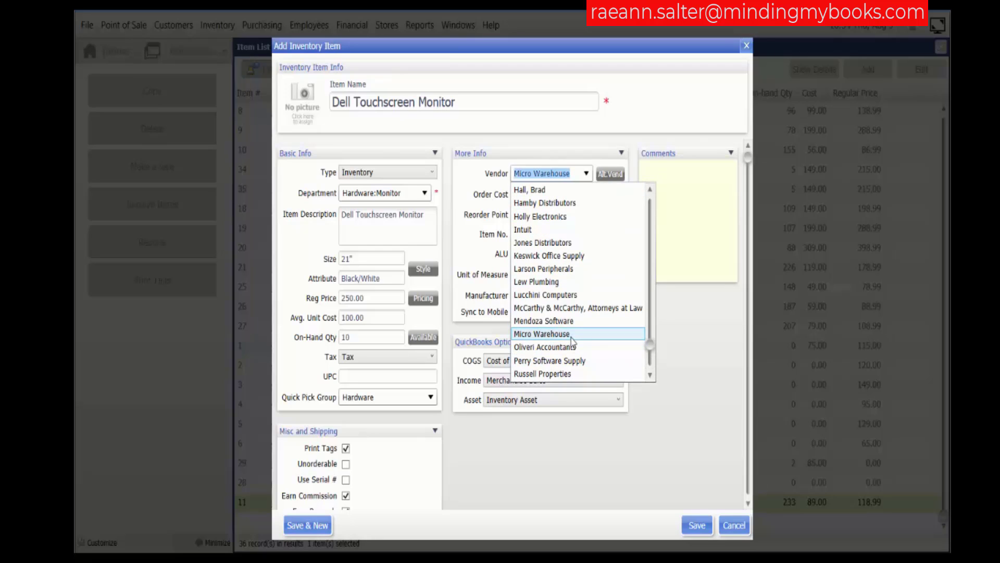
{"action": "left_click", "coordinate": [609, 175]}
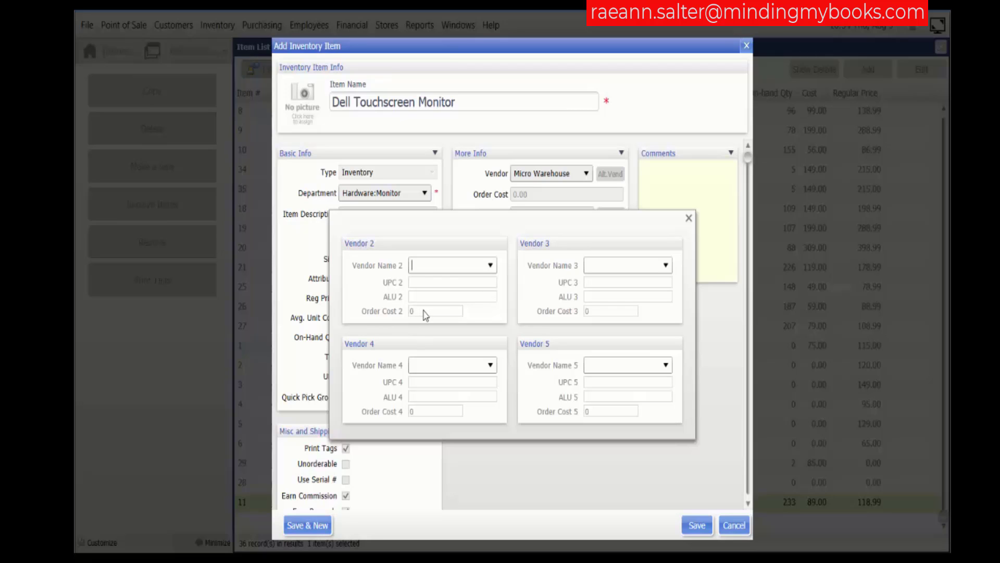
{"action": "left_click", "coordinate": [689, 218]}
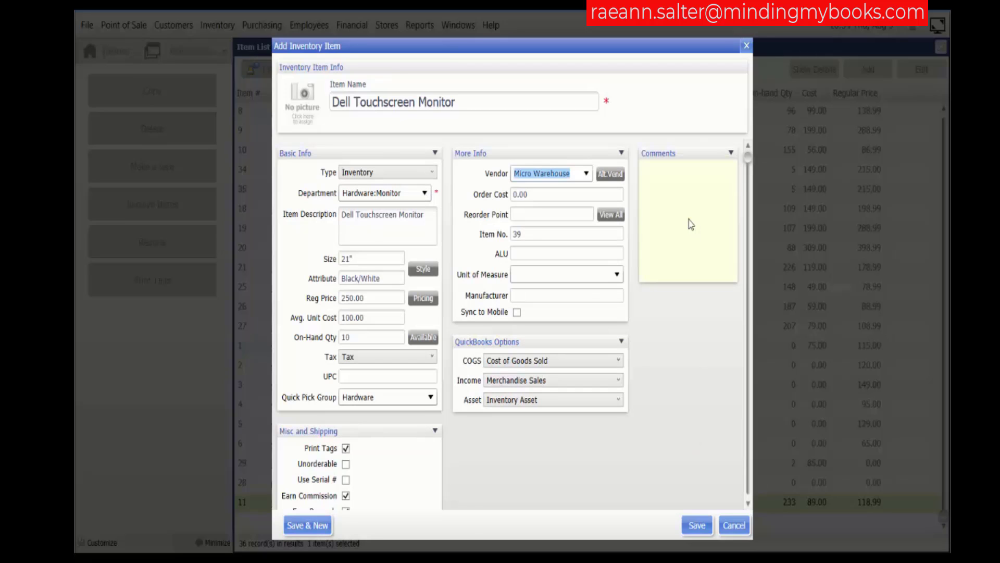
Set the order cost to 100.00 and the reorder point to 2, and check the company and store reorder points
{"action": "left_click", "coordinate": [549, 194]}
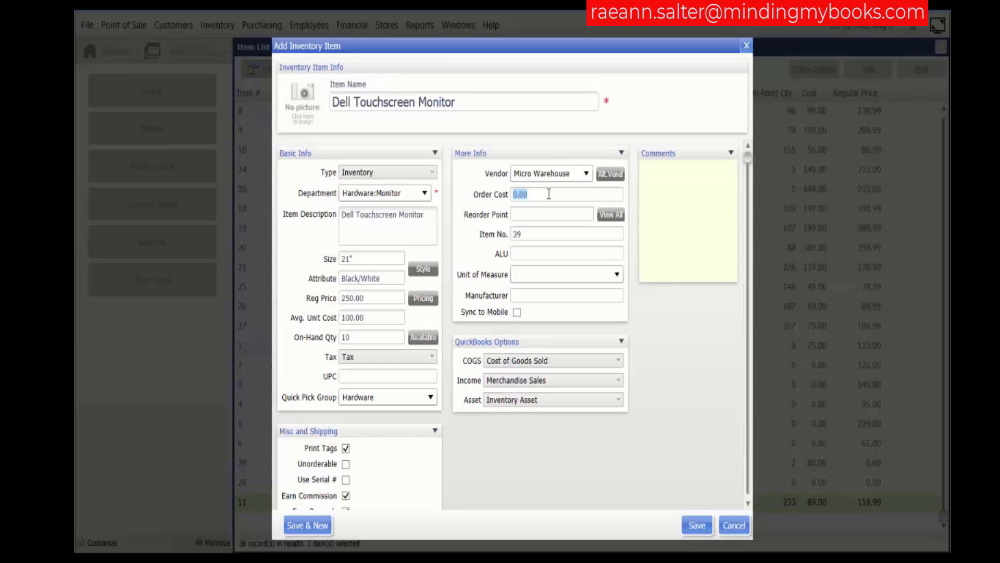
{"action": "type", "text": "100.00"}
{"action": "left_click", "coordinate": [546, 213]}
{"action": "type", "text": "2"}
{"action": "left_click", "coordinate": [619, 215]}
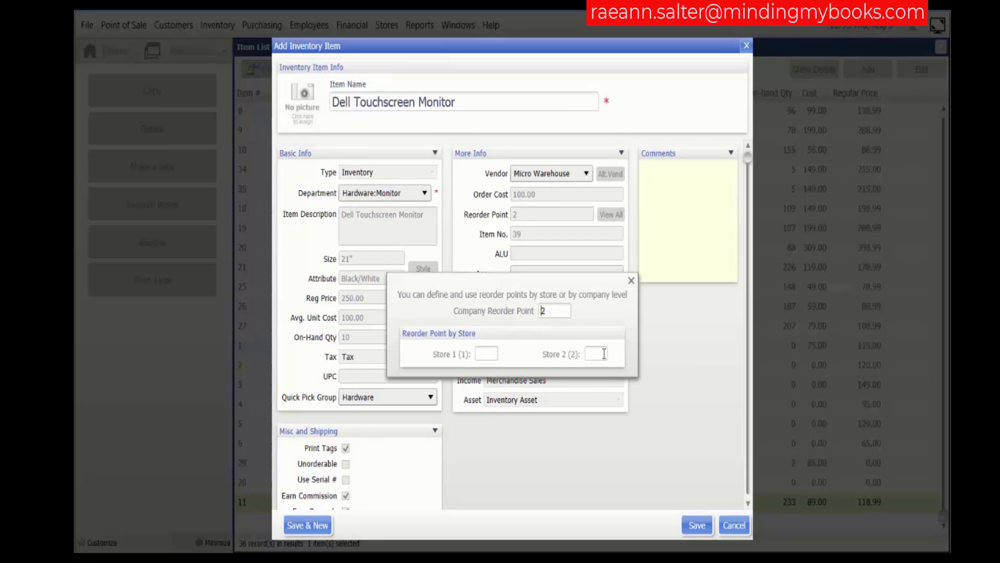
{"action": "left_click", "coordinate": [631, 281]}
Set the unit of measure to ea and the manufacturer to Dell, leaving the item number and ALU as they are
{"action": "left_click", "coordinate": [560, 230]}
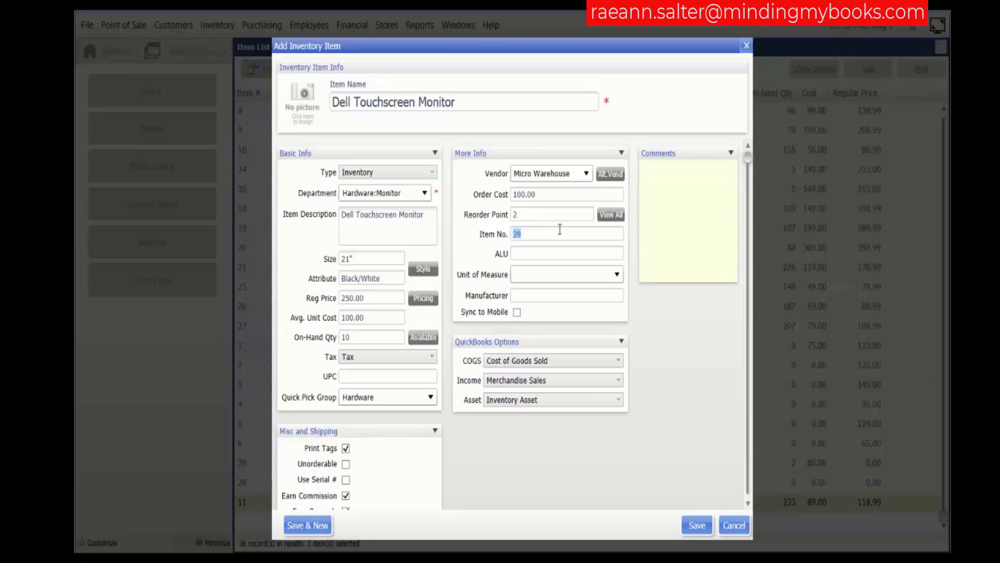
{"action": "left_click", "coordinate": [536, 253]}
{"action": "left_click", "coordinate": [528, 278]}
{"action": "type", "text": "ea"}
{"action": "left_click", "coordinate": [538, 292]}
{"action": "left_click", "coordinate": [537, 295]}
{"action": "type", "text": "Dell"}
{"action": "left_click", "coordinate": [653, 175]}
Mark the monitor as Unorderable with Print Tags and Sync to Mobile enabled, and save the item
{"action": "scroll", "coordinate": [745, 497], "scroll_direction": "down", "scroll_amount": 3}
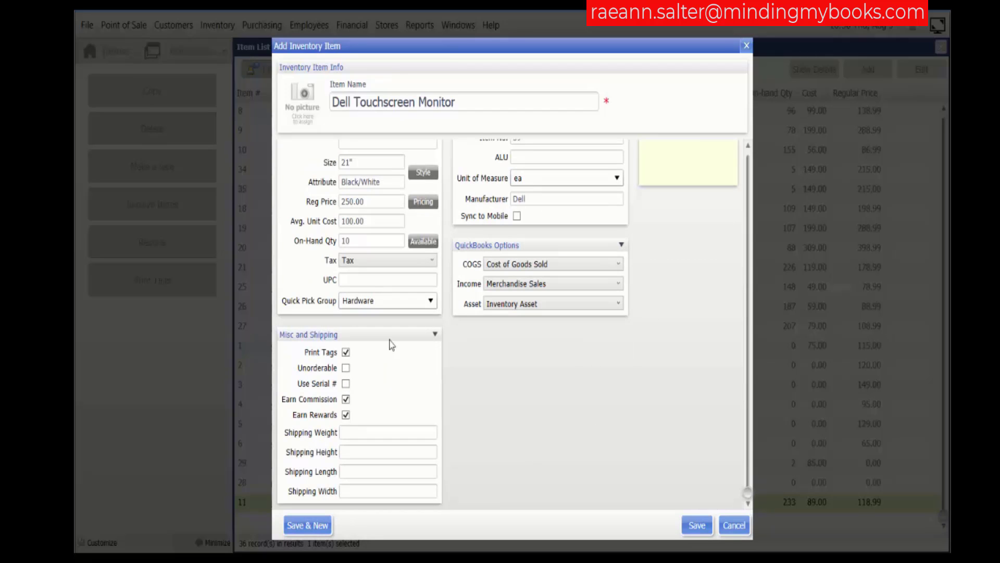
{"action": "left_click", "coordinate": [346, 354]}
{"action": "left_click", "coordinate": [346, 353]}
{"action": "left_click", "coordinate": [346, 368]}
{"action": "left_click", "coordinate": [364, 432]}
{"action": "scroll", "coordinate": [463, 161], "scroll_direction": "up", "scroll_amount": 3}
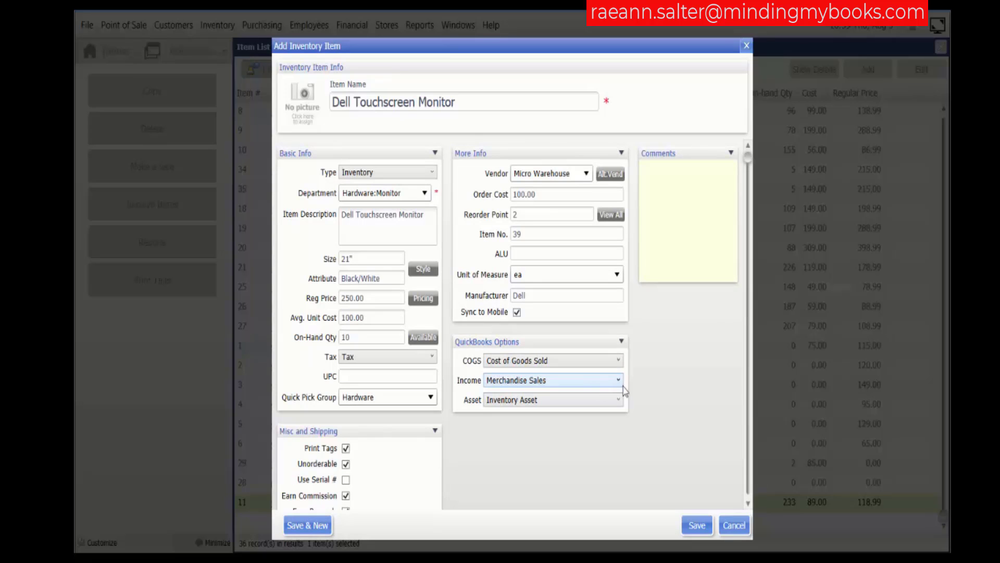
{"action": "left_click", "coordinate": [697, 525]}
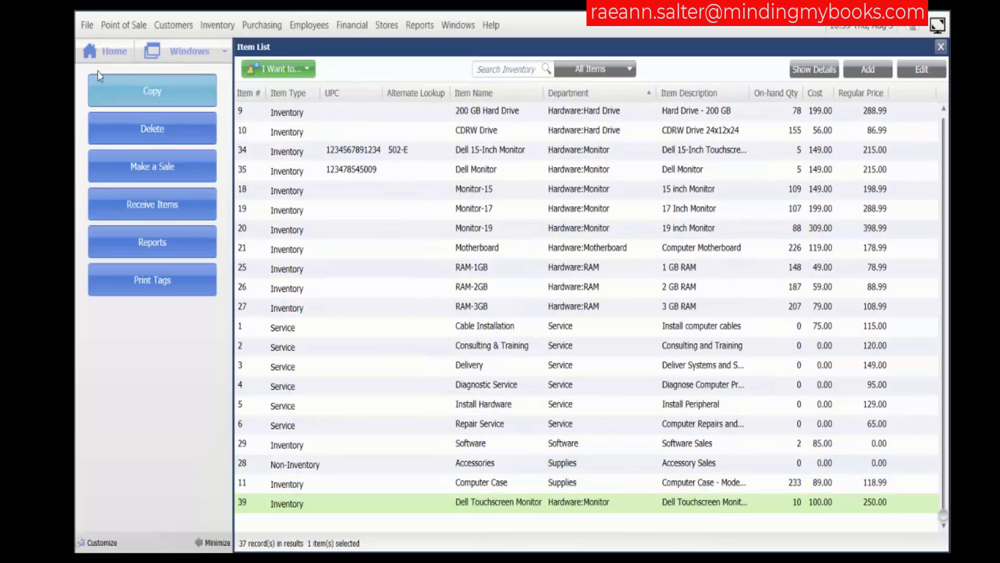
Reopen the item list from the home screen and start a new item named Delivery Service
{"action": "left_click", "coordinate": [97, 57]}
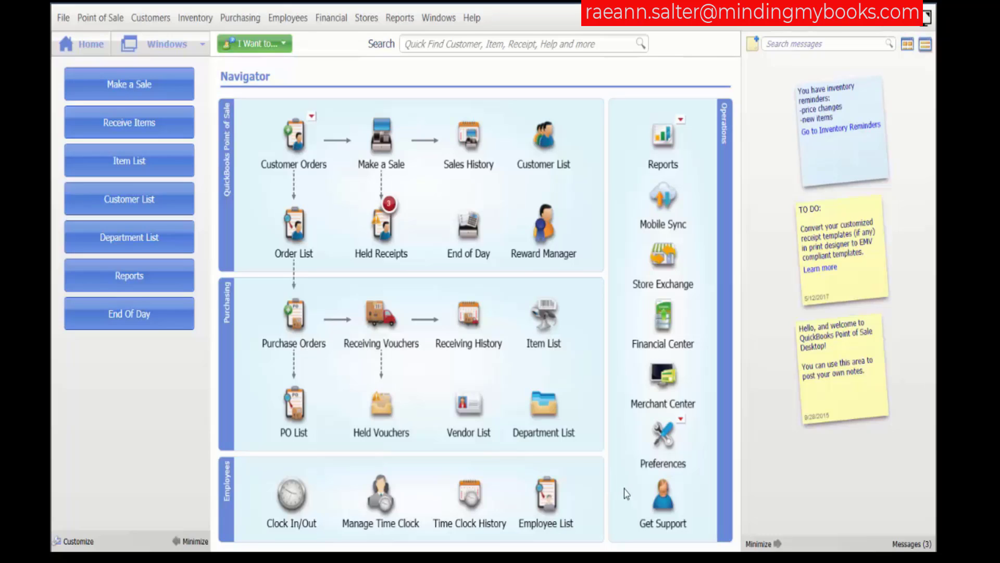
{"action": "left_click", "coordinate": [544, 317]}
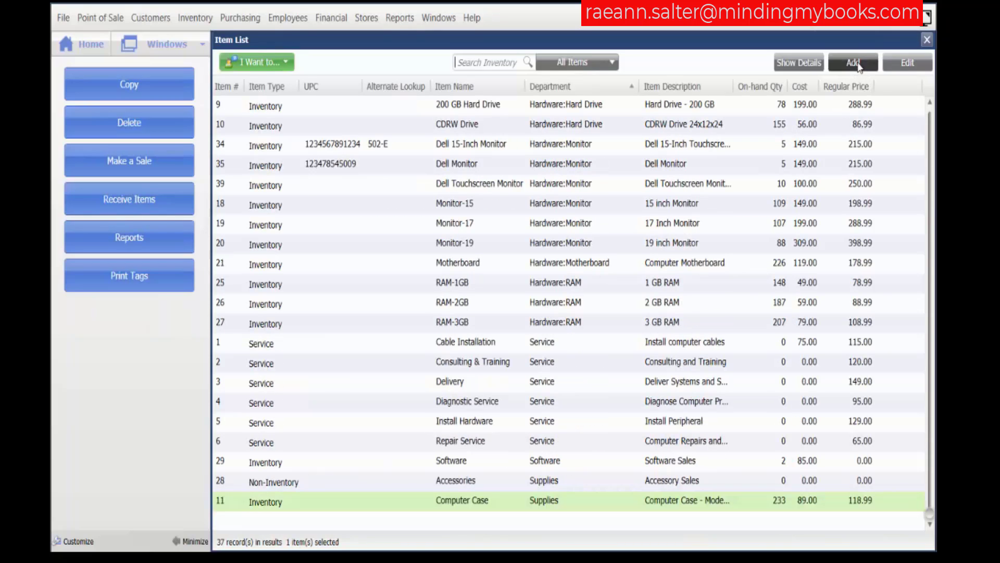
{"action": "left_click", "coordinate": [854, 63]}
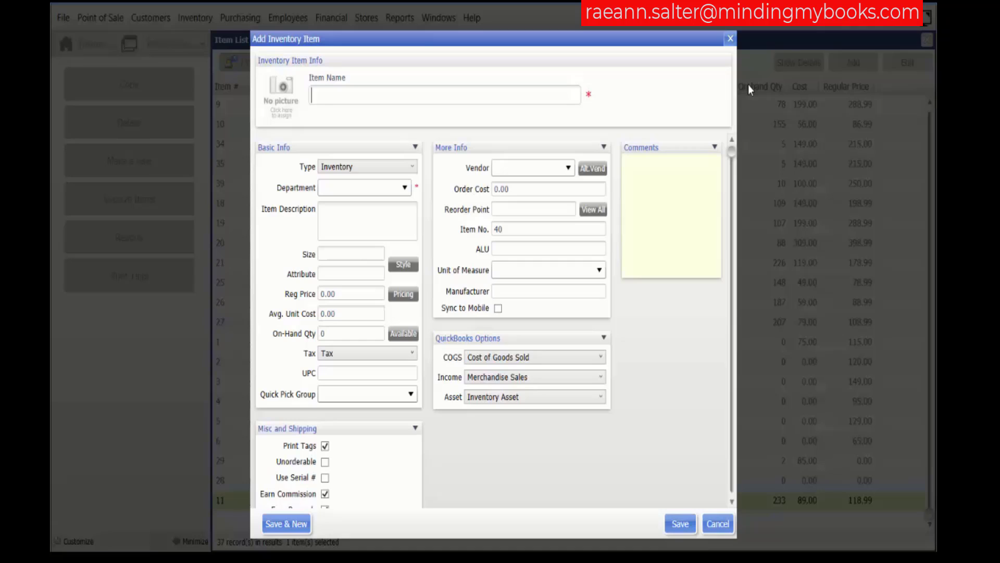
{"action": "type", "text": "Delivery Service"}
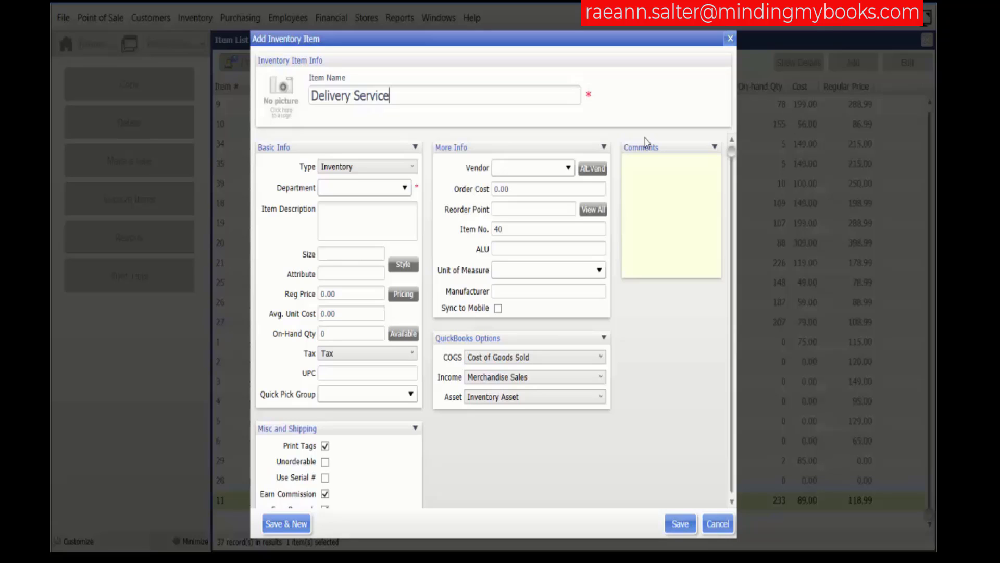
Set the item's type and department to Service and enter Deliver Service as its description
{"action": "left_click", "coordinate": [412, 167]}
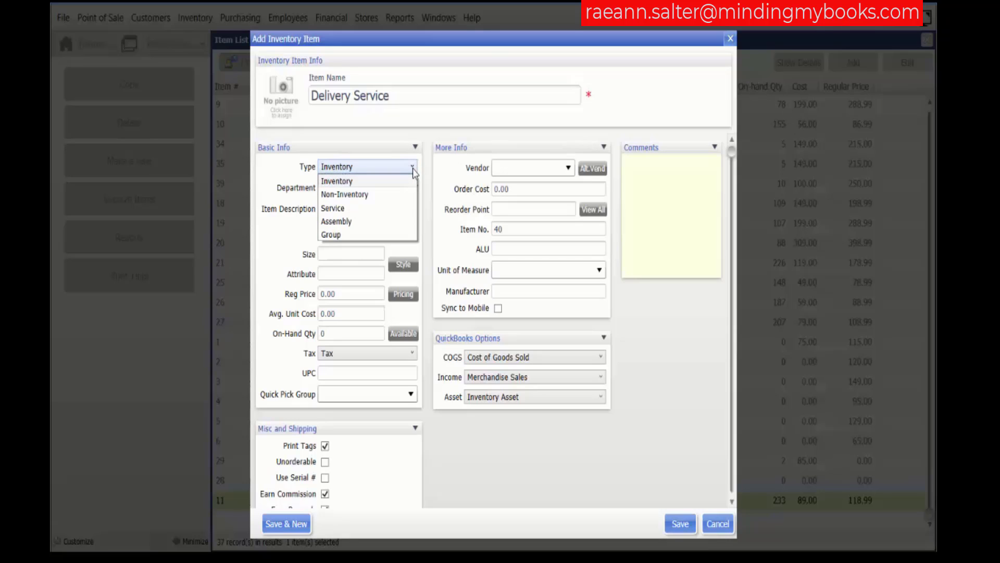
{"action": "left_click", "coordinate": [349, 207]}
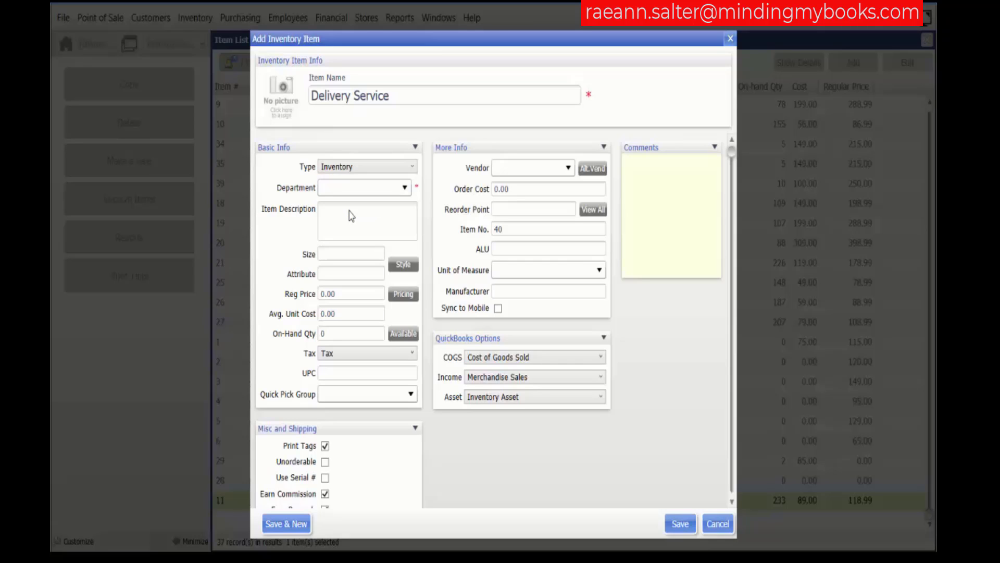
{"action": "left_click", "coordinate": [404, 189]}
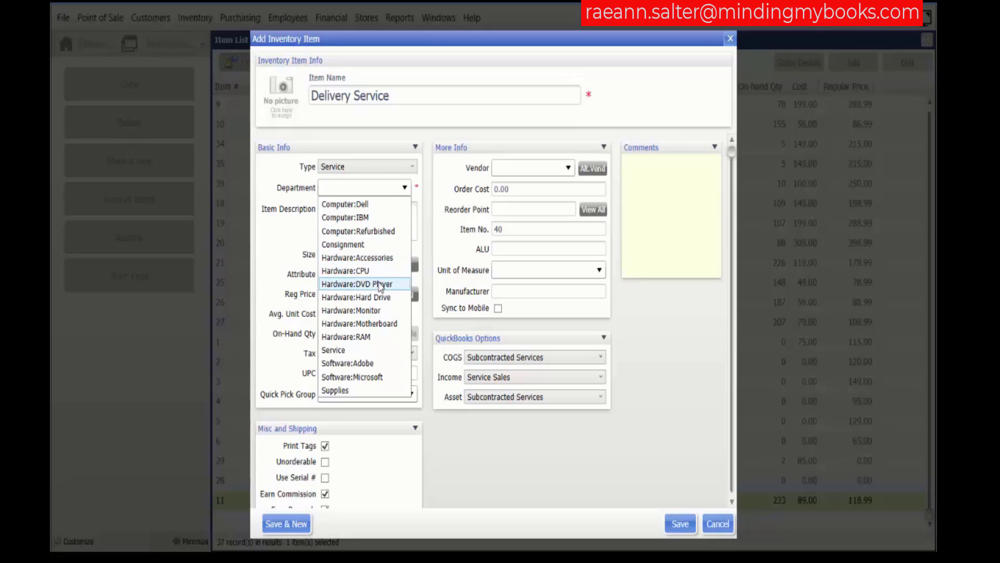
{"action": "left_click", "coordinate": [342, 350]}
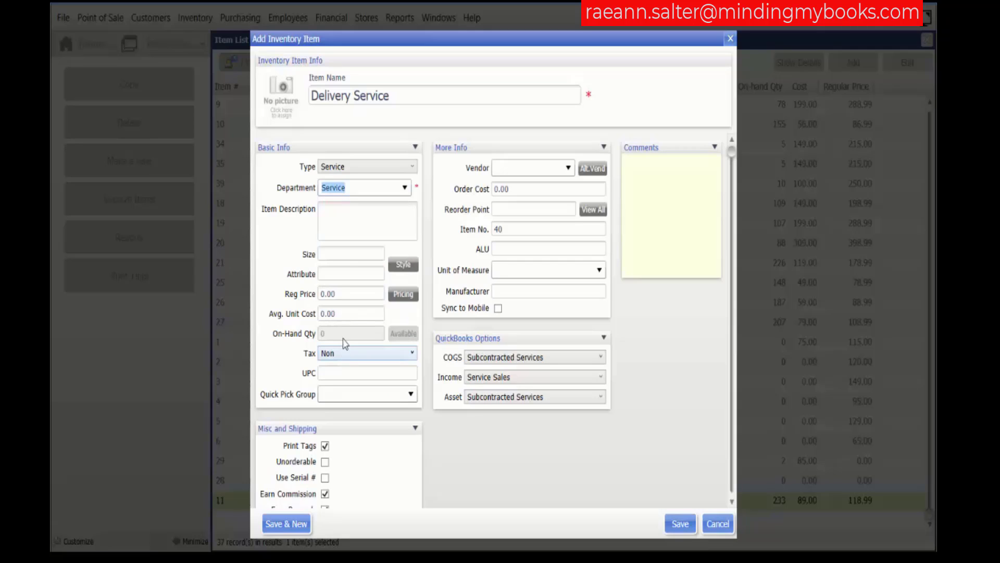
{"action": "left_click", "coordinate": [344, 220]}
{"action": "type", "text": "Deliver Service"}
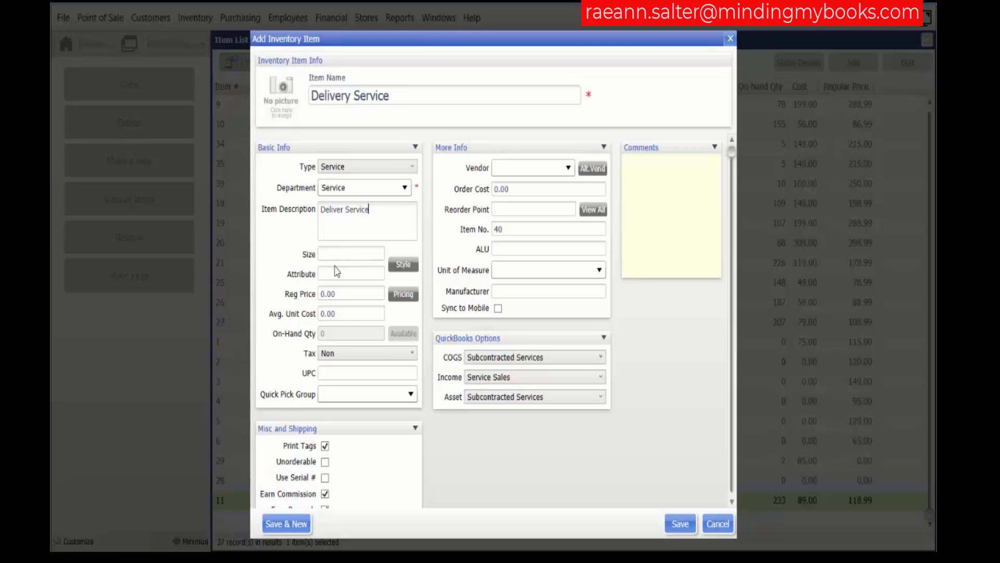
Set the service's regular price to 100.00, keep Non as its tax code, and save the item
{"action": "left_click", "coordinate": [338, 292]}
{"action": "double_click", "coordinate": [347, 293]}
{"action": "type", "text": "100.00"}
{"action": "double_click", "coordinate": [349, 313]}
{"action": "left_click", "coordinate": [340, 354]}
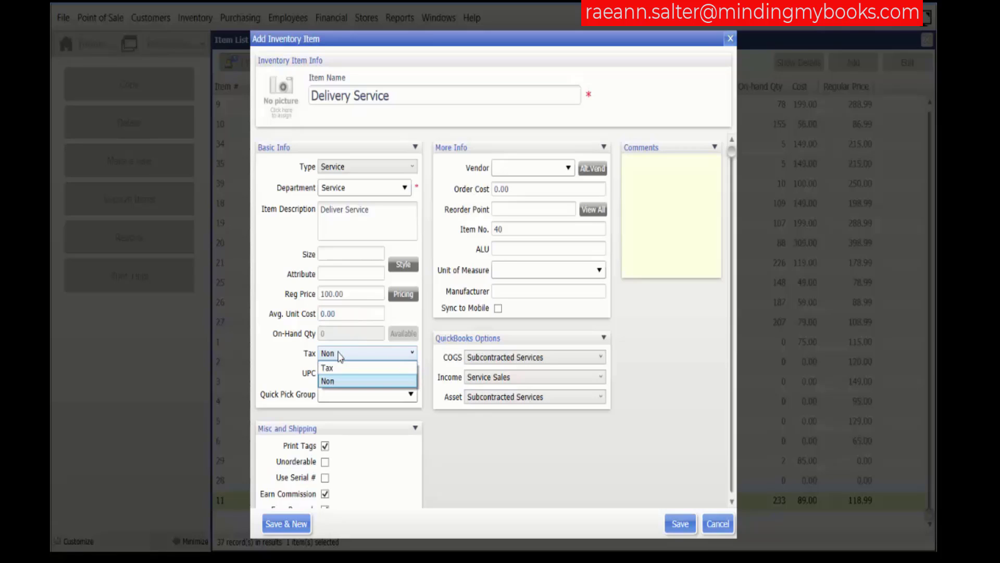
{"action": "left_click", "coordinate": [339, 355]}
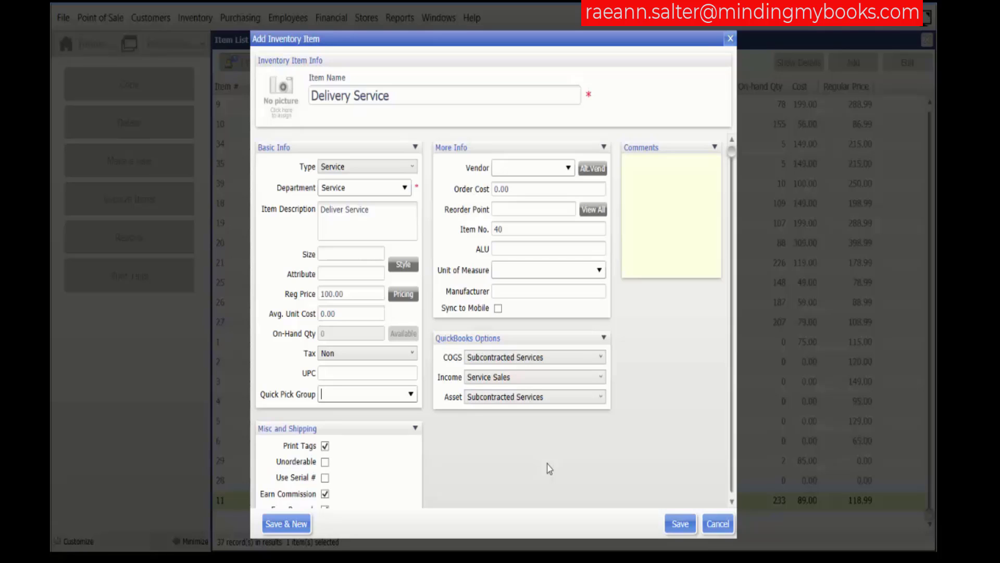
{"action": "left_click", "coordinate": [680, 524]}
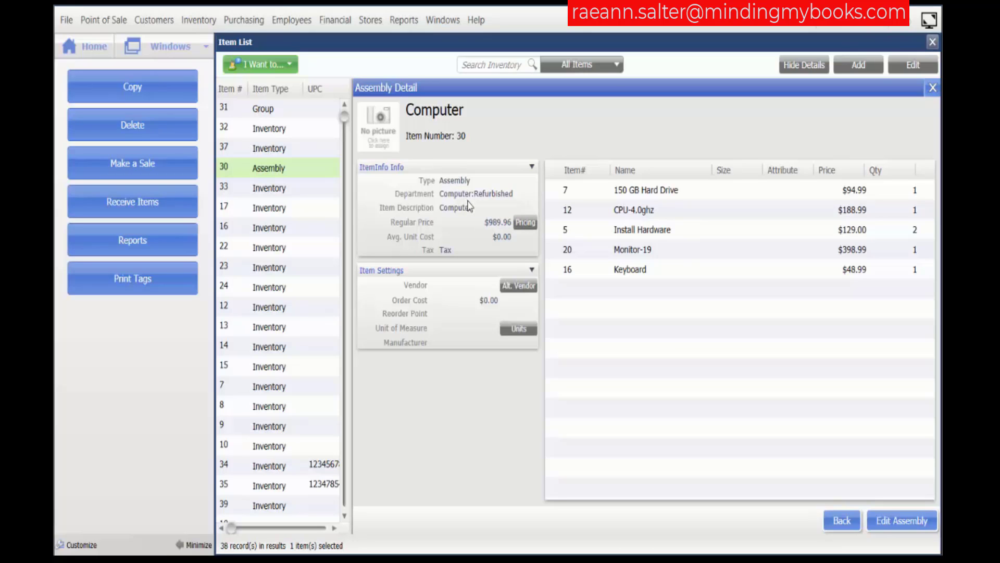
Open the Computer assembly for editing to examine its component items, prices and quantities, and save it without changes
{"action": "left_click", "coordinate": [902, 520]}
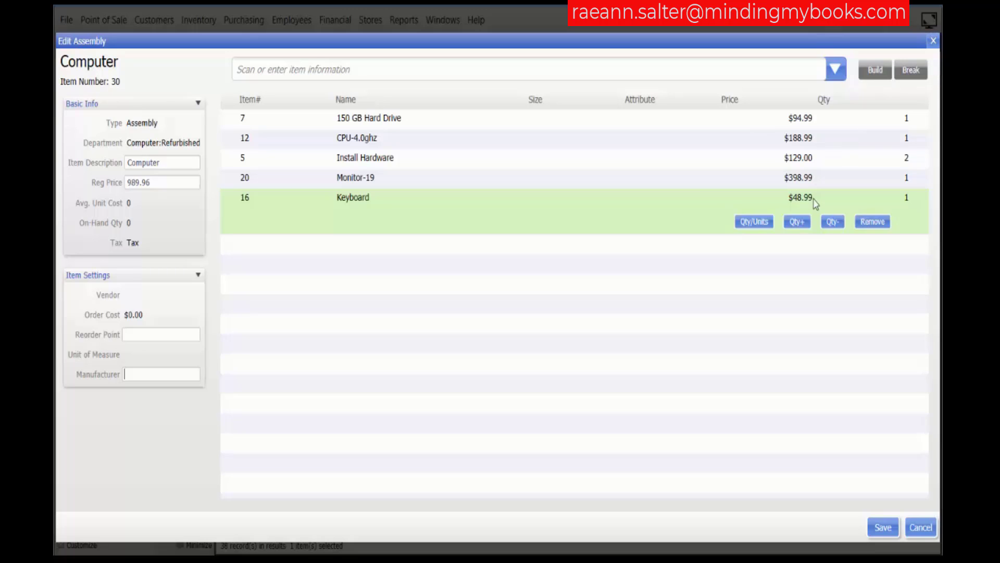
{"action": "left_click", "coordinate": [885, 527]}
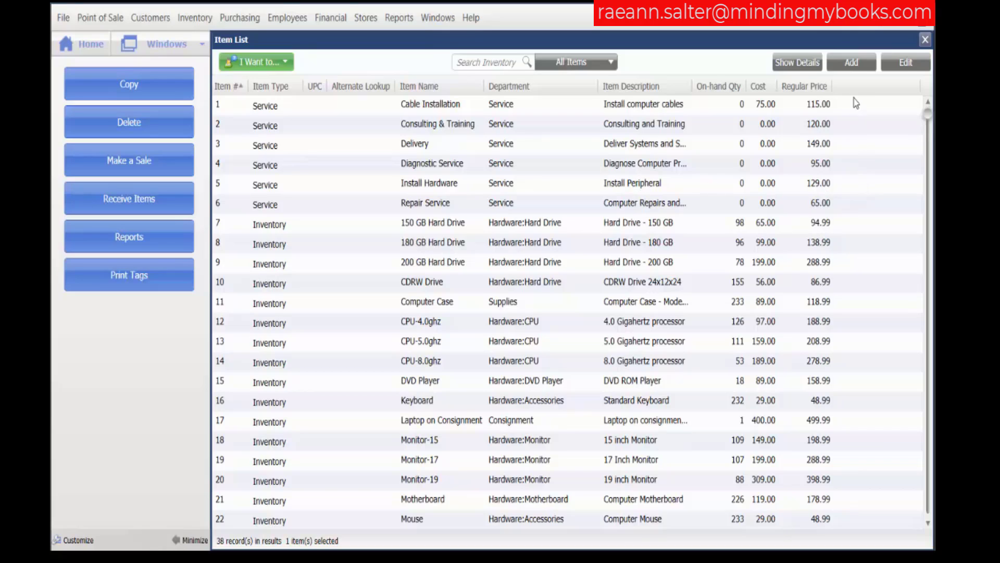
Start a new item named Refurbished Acer Computer with Assembly as its type
{"action": "left_click", "coordinate": [852, 63]}
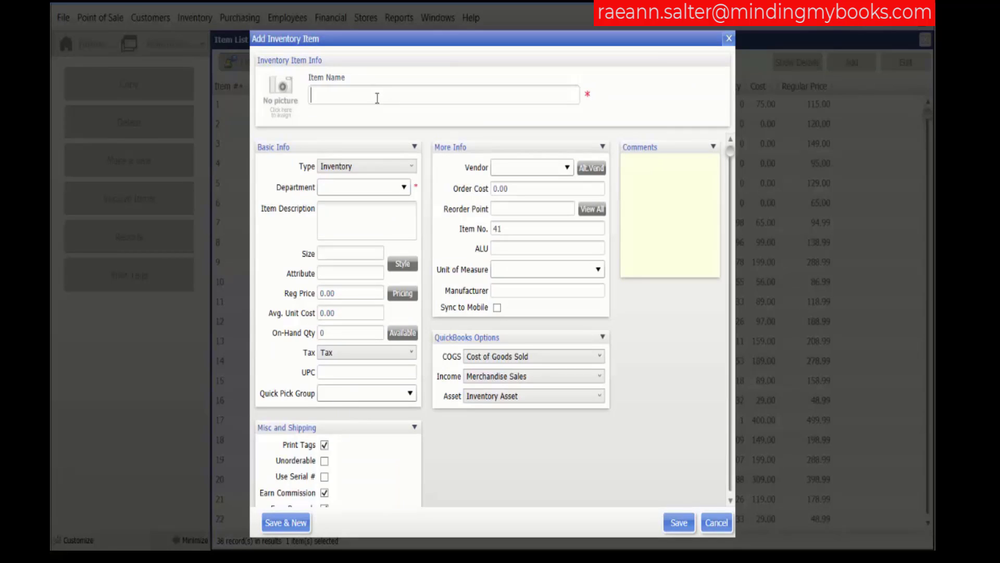
{"action": "type", "text": "Refurbished Acer Computer"}
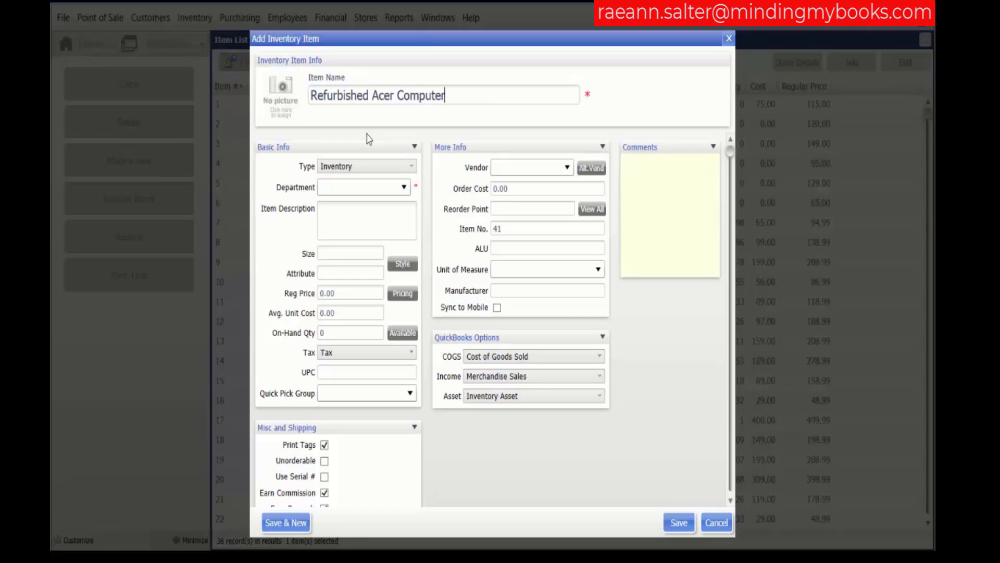
{"action": "left_click", "coordinate": [413, 168]}
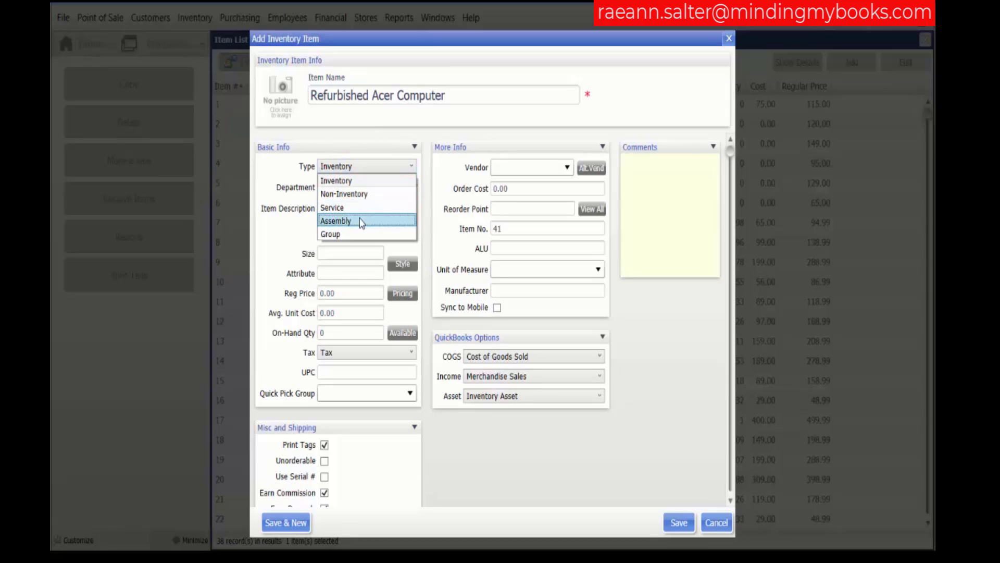
{"action": "left_click", "coordinate": [383, 221]}
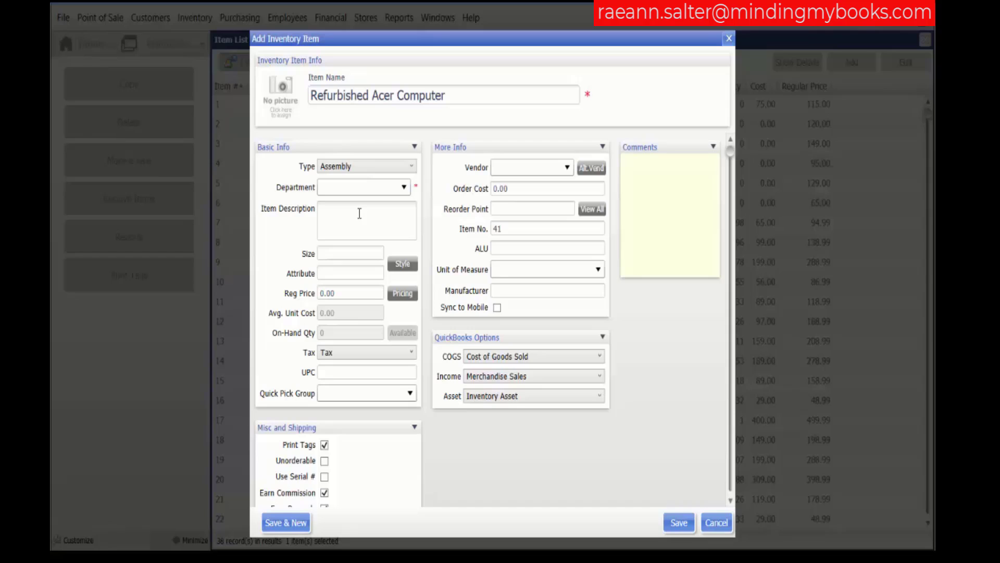
Set the assembly's regular price to 500.00 and choose Tax as its tax code, leaving the quick pick group empty
{"action": "left_click", "coordinate": [339, 274]}
{"action": "left_click", "coordinate": [340, 291]}
{"action": "type", "text": "500.00"}
{"action": "left_click", "coordinate": [358, 355]}
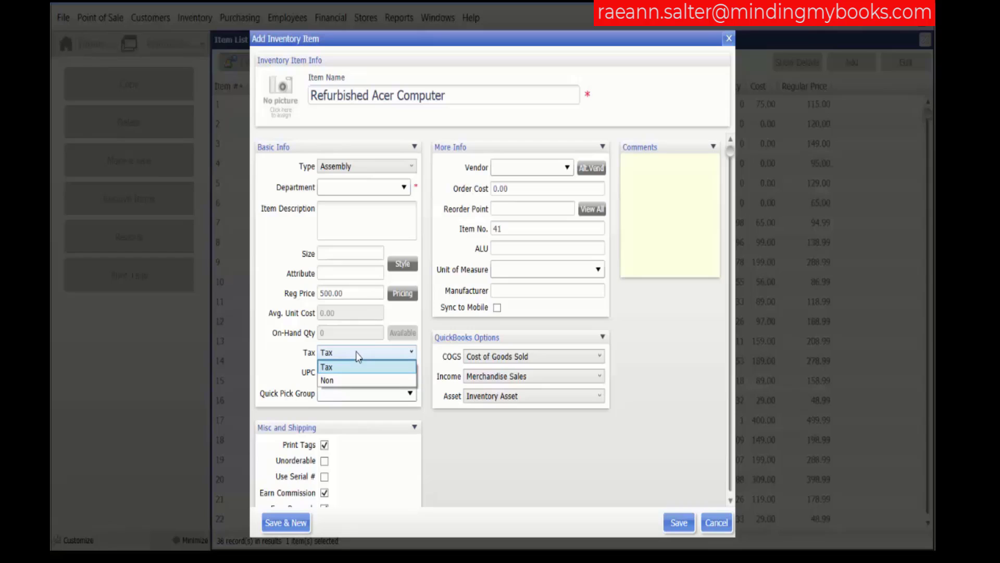
{"action": "left_click", "coordinate": [357, 367]}
{"action": "left_click", "coordinate": [354, 394]}
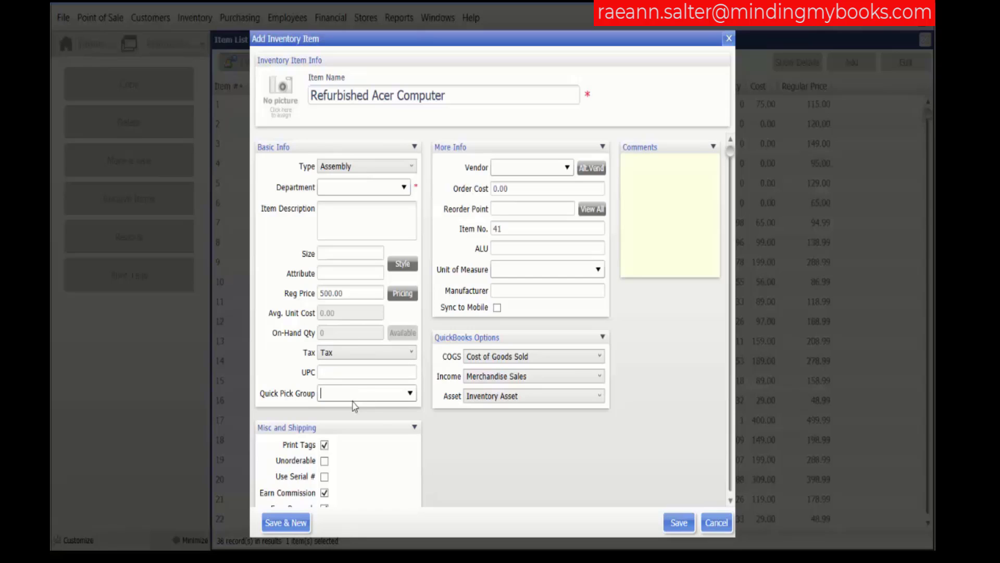
Check the vendor and reorder point fields, assign the assembly to the Computer:Refurbished department, and save it
{"action": "left_click", "coordinate": [566, 169]}
{"action": "left_click", "coordinate": [567, 169]}
{"action": "left_click", "coordinate": [523, 210]}
{"action": "left_click", "coordinate": [680, 523]}
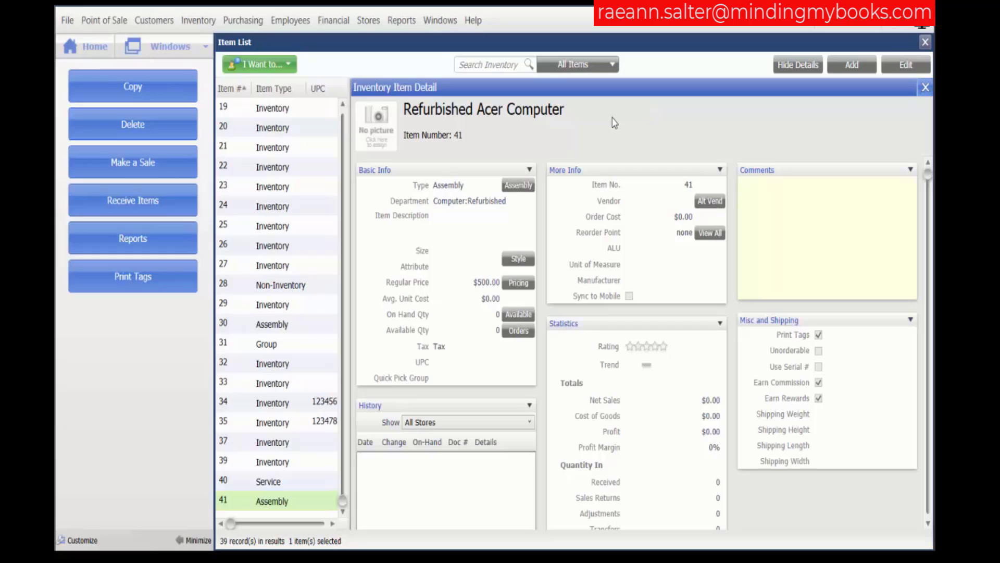
Open the Refurbished Acer Computer assembly's components for editing and add the Motherboard with a quantity of 3
{"action": "left_click", "coordinate": [517, 186]}
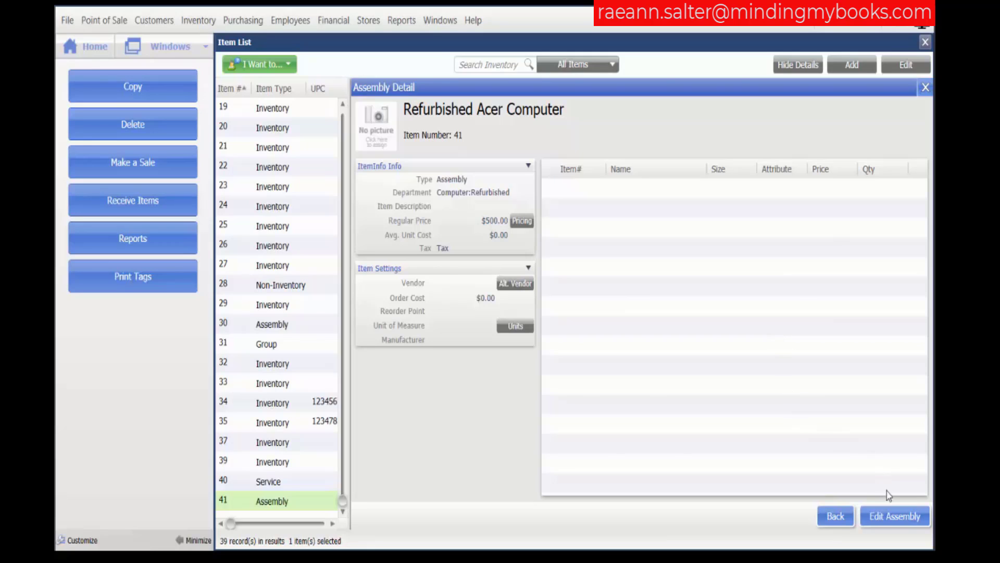
{"action": "left_click", "coordinate": [904, 517]}
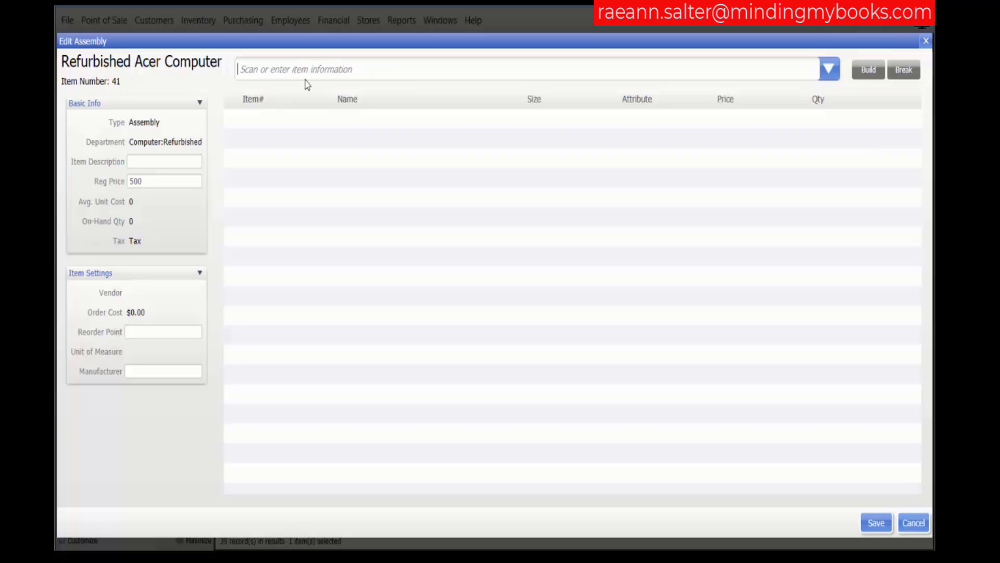
{"action": "type", "text": "mother"}
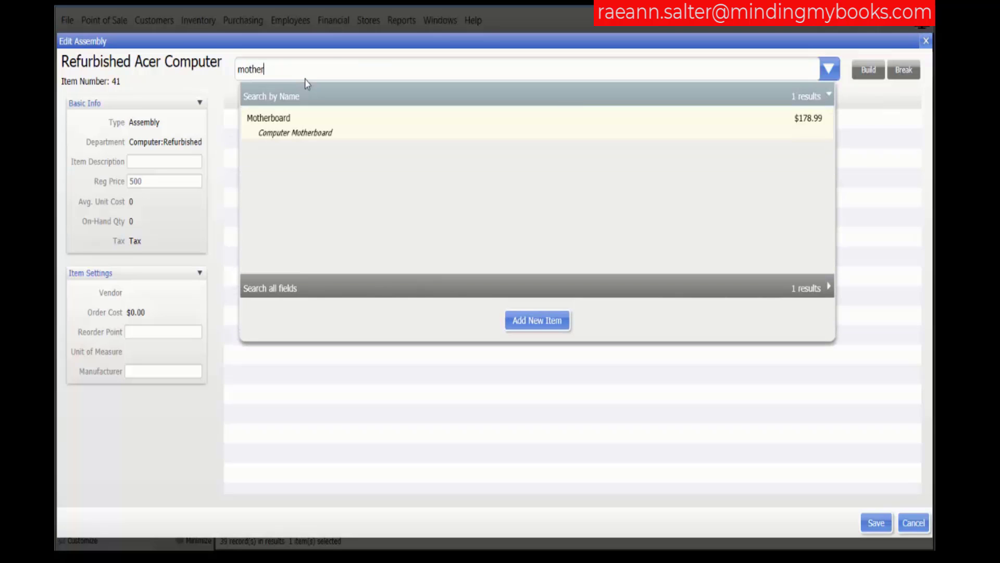
{"action": "left_click", "coordinate": [317, 133]}
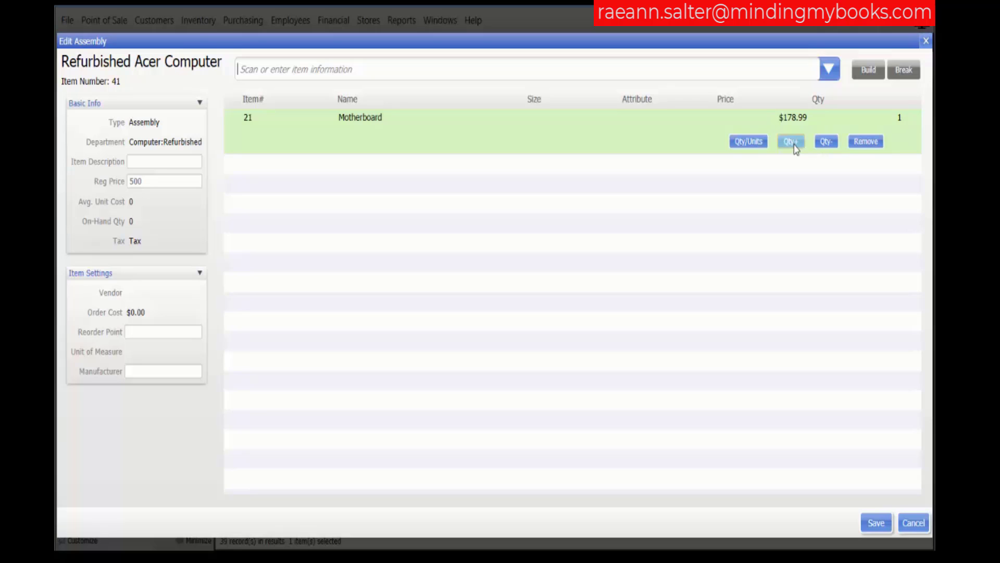
{"action": "left_click", "coordinate": [751, 146]}
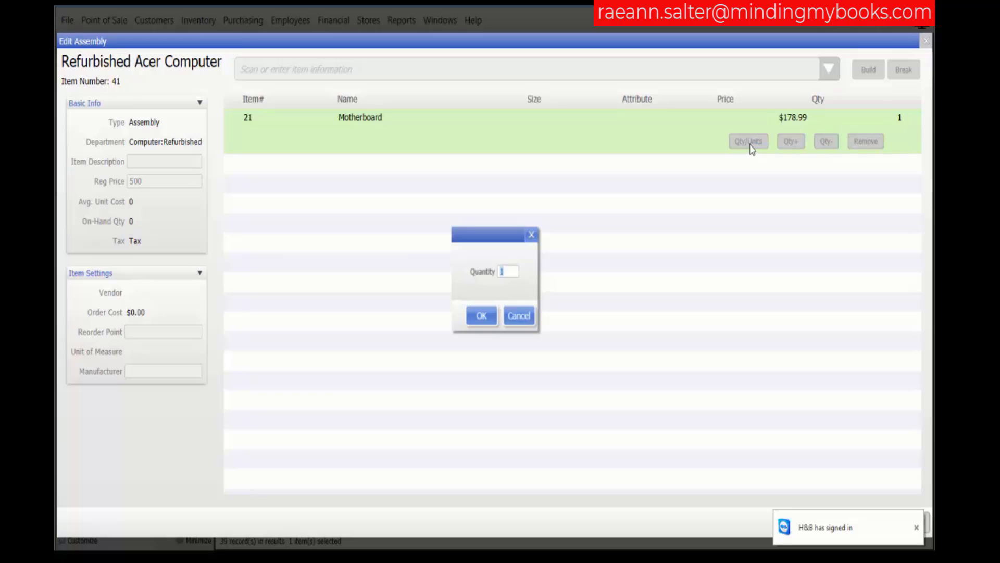
{"action": "type", "text": "3"}
{"action": "key", "text": "Return"}
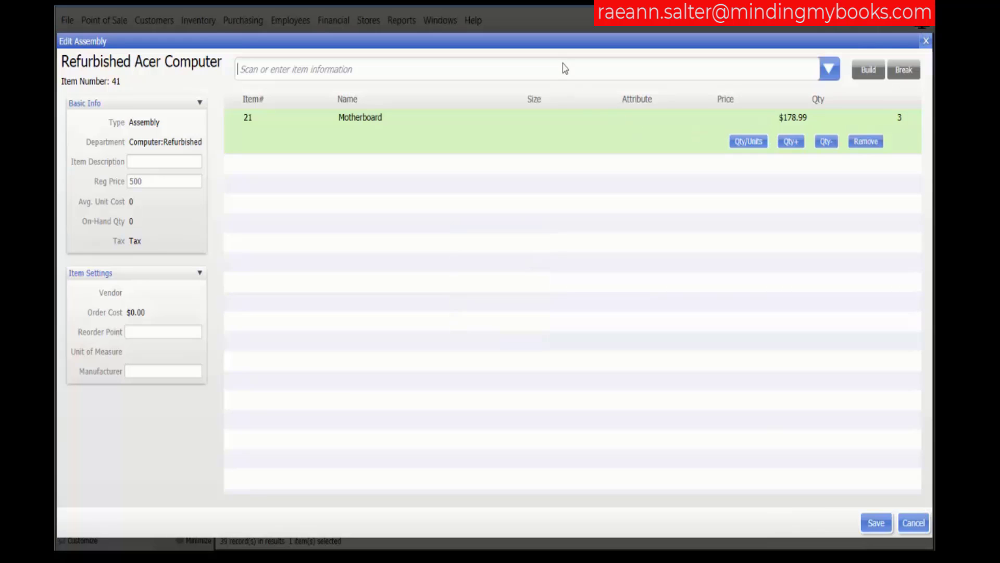
Add one CPU-8.0ghz and one Monitor-15 to the assembly's components
{"action": "left_click", "coordinate": [829, 69]}
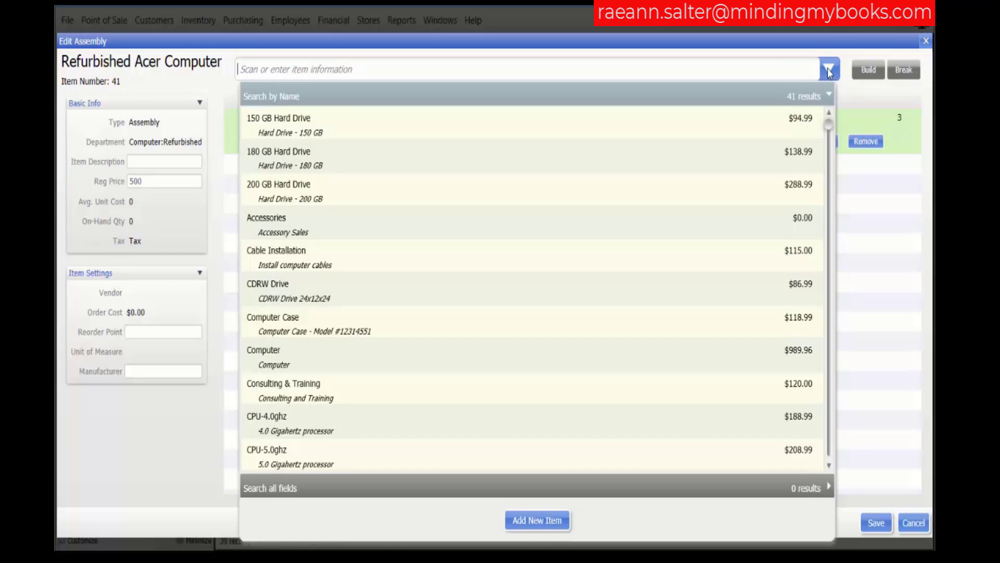
{"action": "left_click", "coordinate": [829, 69]}
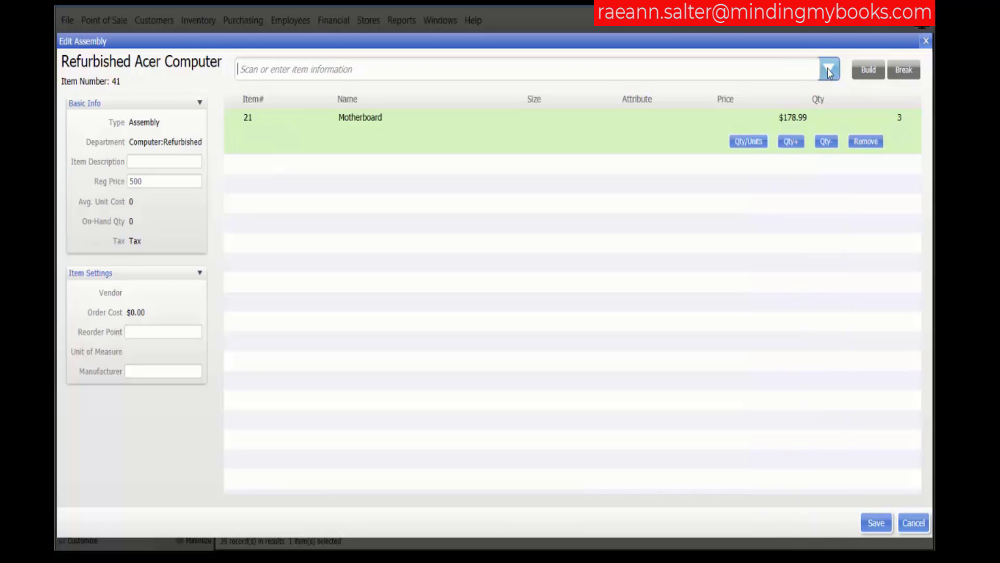
{"action": "type", "text": "gig"}
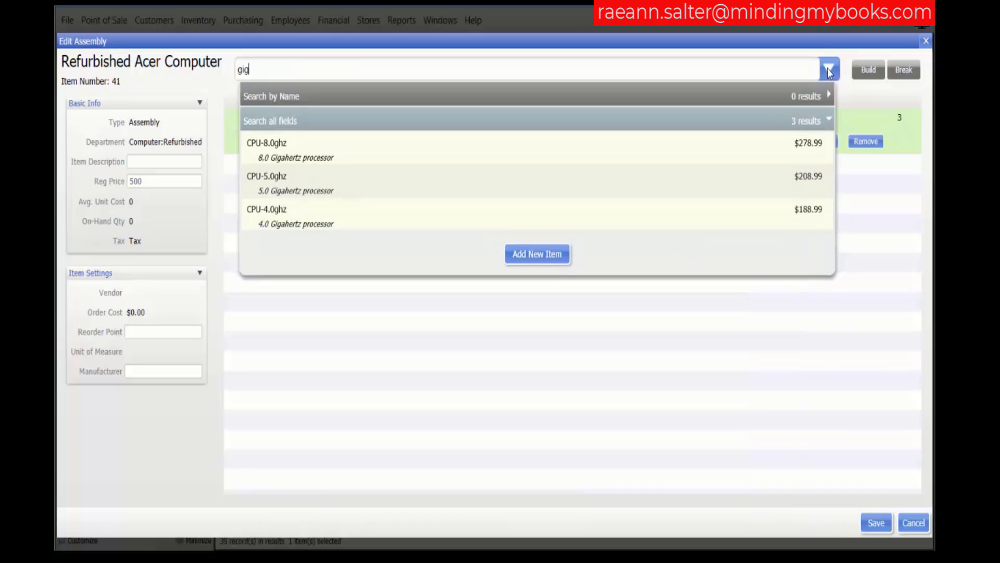
{"action": "left_click", "coordinate": [344, 150]}
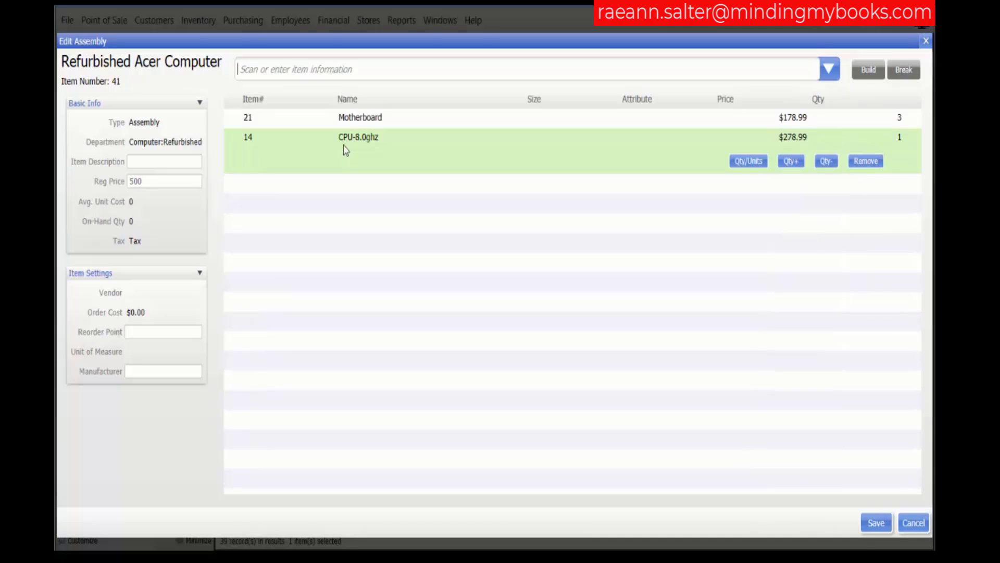
{"action": "type", "text": "mon"}
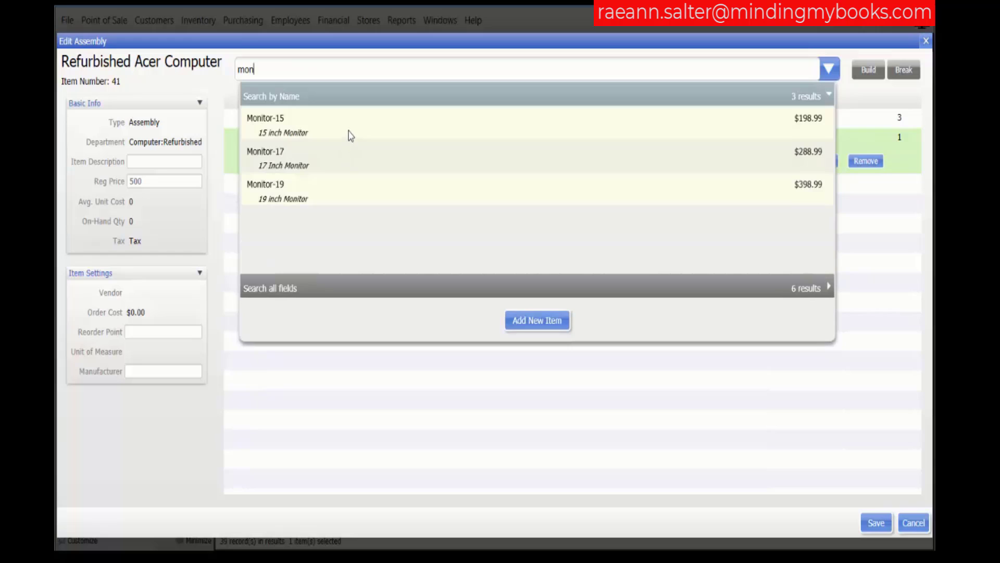
{"action": "left_click", "coordinate": [350, 135]}
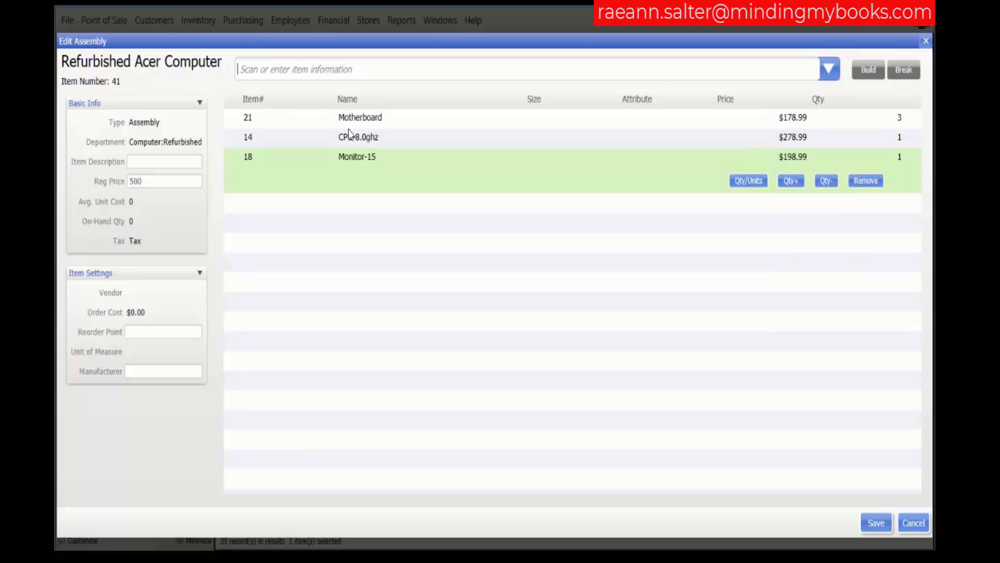
Add one Mouse and one Keyboard to the assembly's components
{"action": "type", "text": "mouse"}
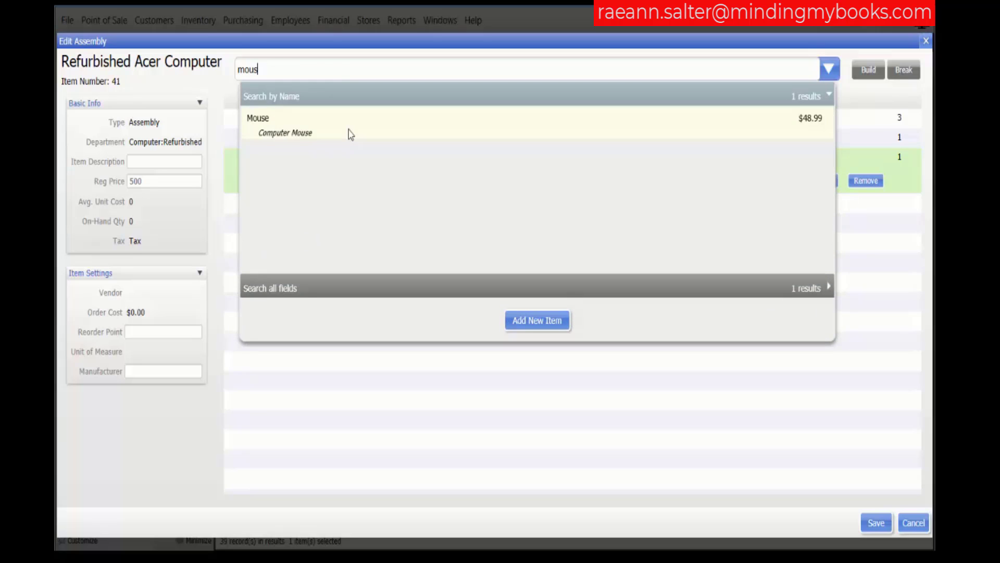
{"action": "key", "text": "Return"}
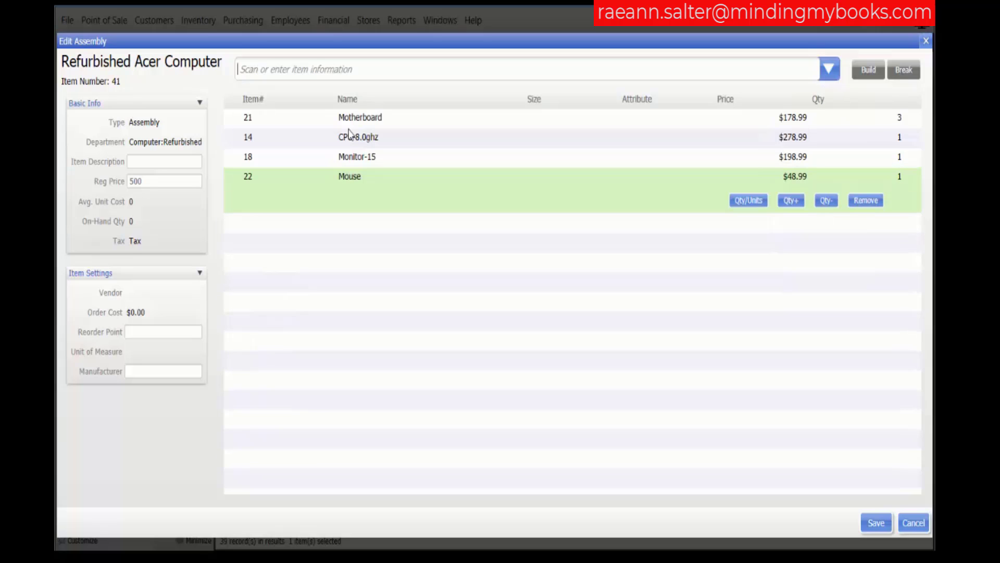
{"action": "type", "text": "ke"}
{"action": "type", "text": "y"}
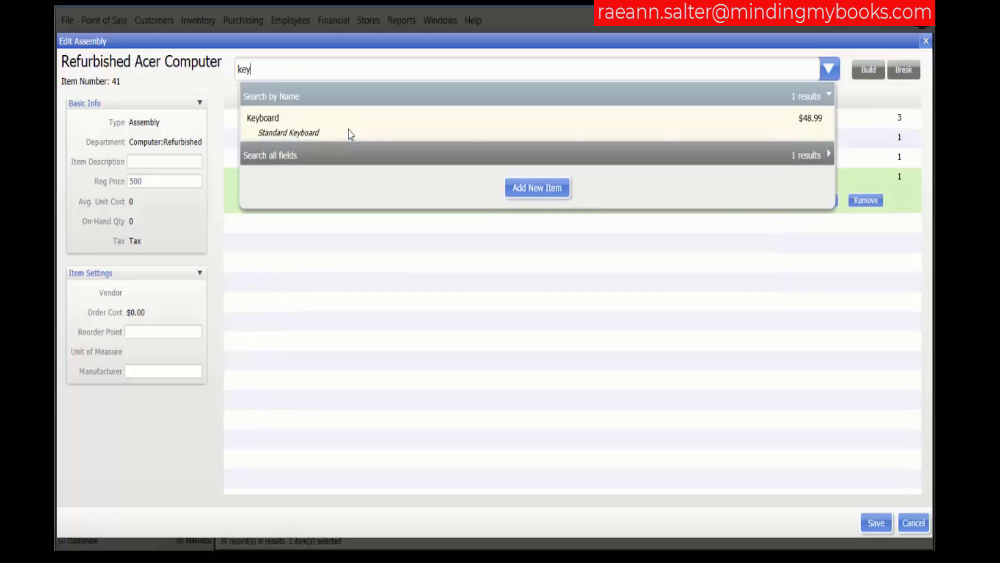
{"action": "left_click", "coordinate": [350, 134]}
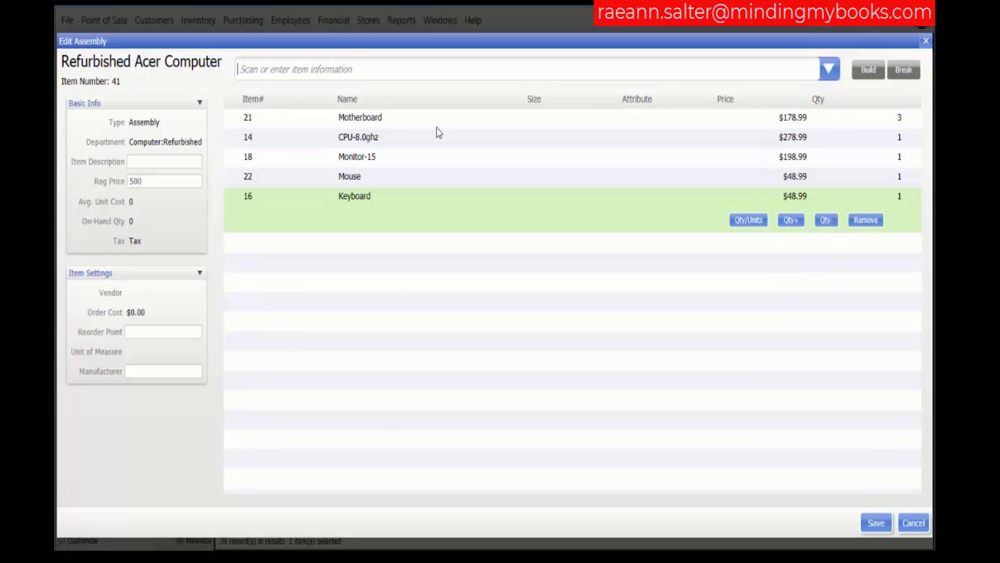
Add Install Hardware with a quantity of 3, then save the assembly and update its price to the sum of the component prices
{"action": "type", "text": "install"}
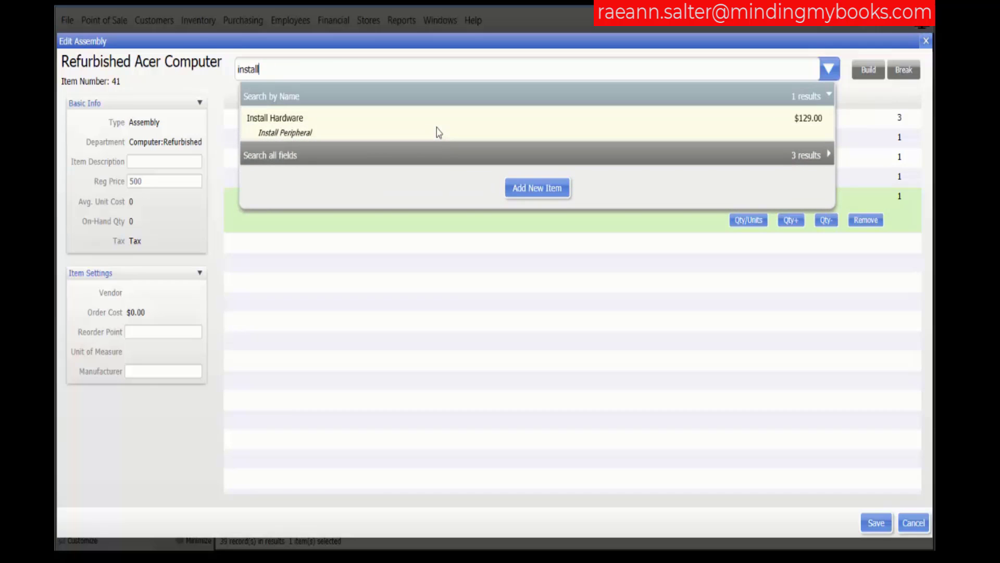
{"action": "left_click", "coordinate": [387, 137]}
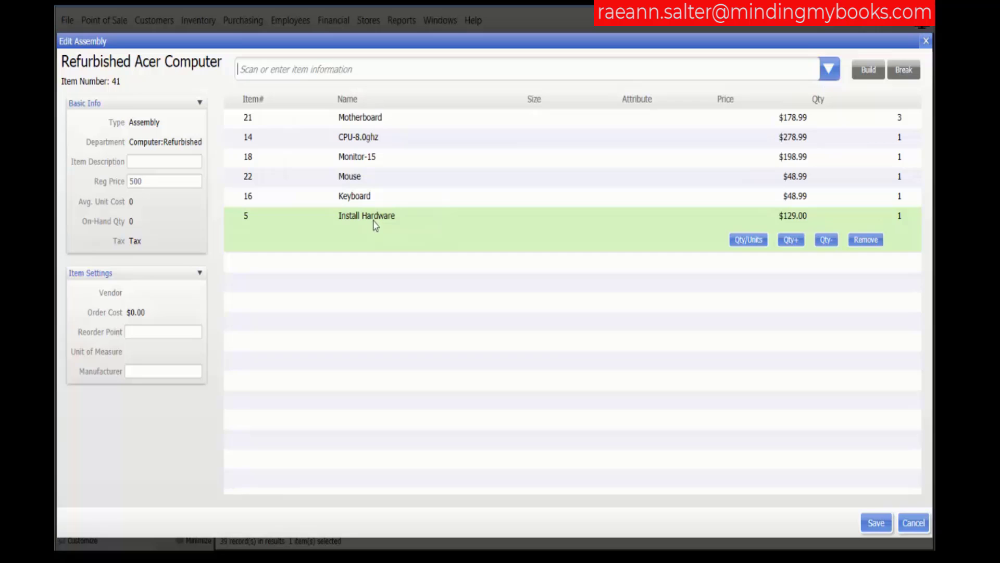
{"action": "left_click", "coordinate": [790, 239]}
{"action": "left_click", "coordinate": [791, 239]}
{"action": "left_click", "coordinate": [876, 523]}
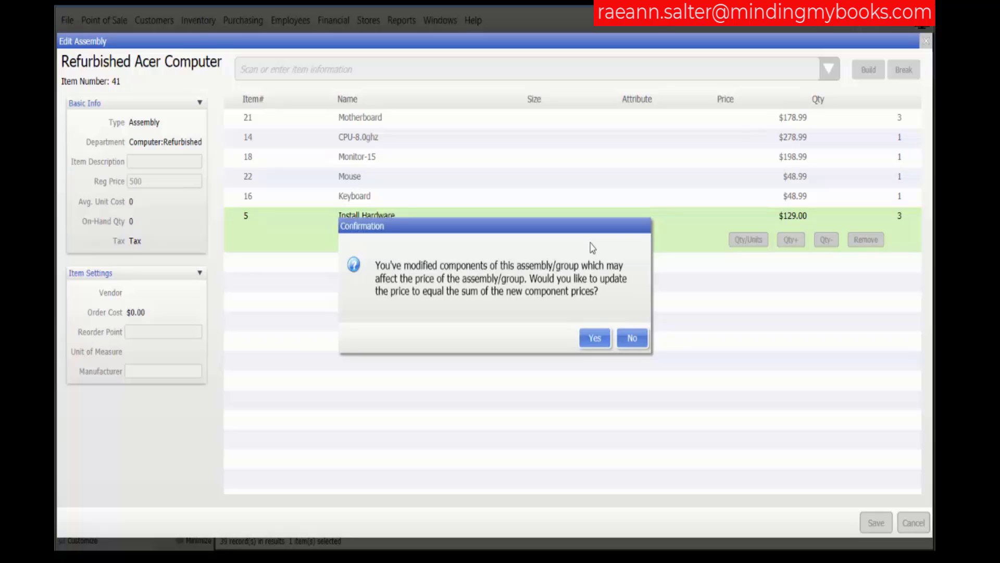
{"action": "left_click", "coordinate": [597, 338]}
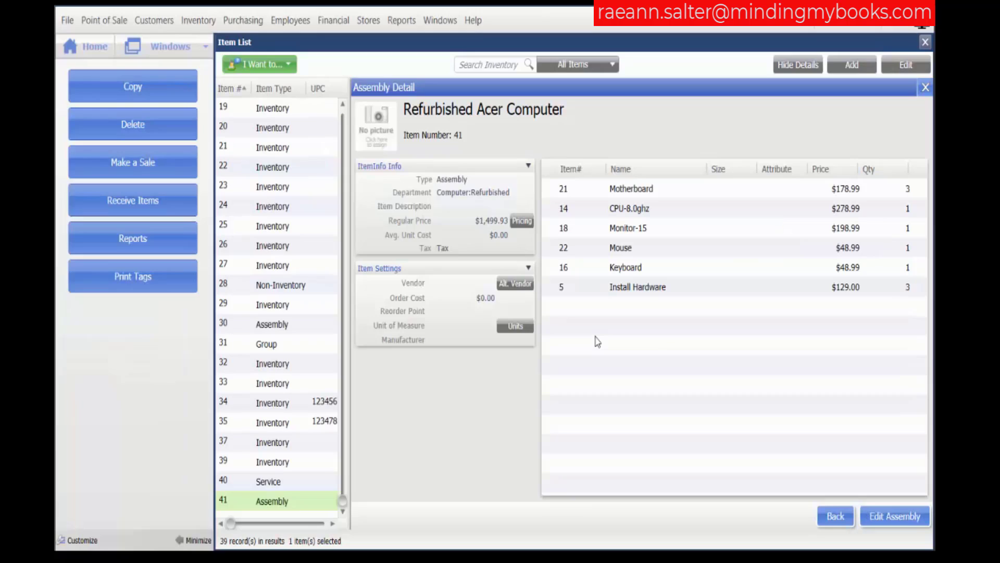
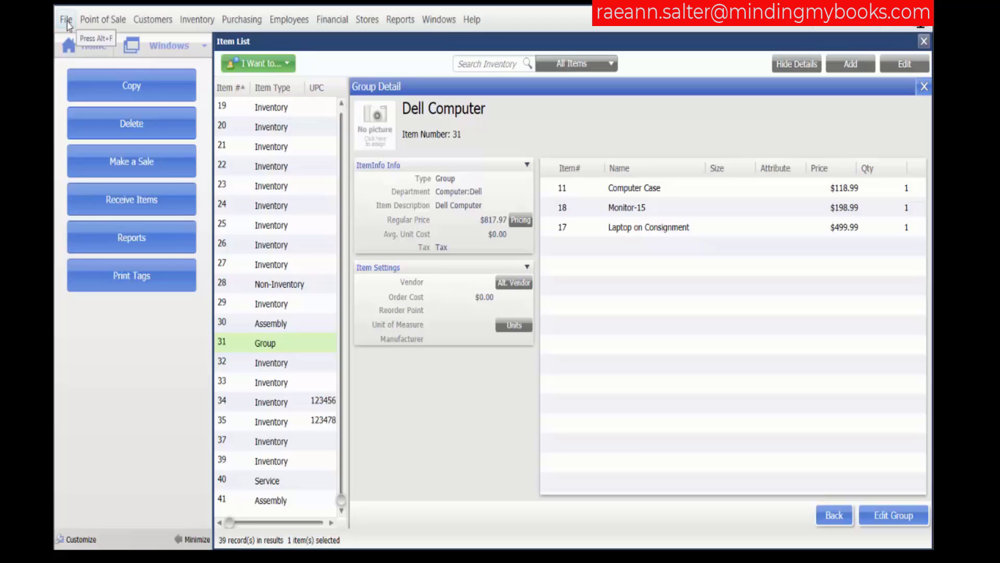
Set the company sales preference for printing group items on receipts or orders to Print group price only, and save it
{"action": "left_click", "coordinate": [66, 19]}
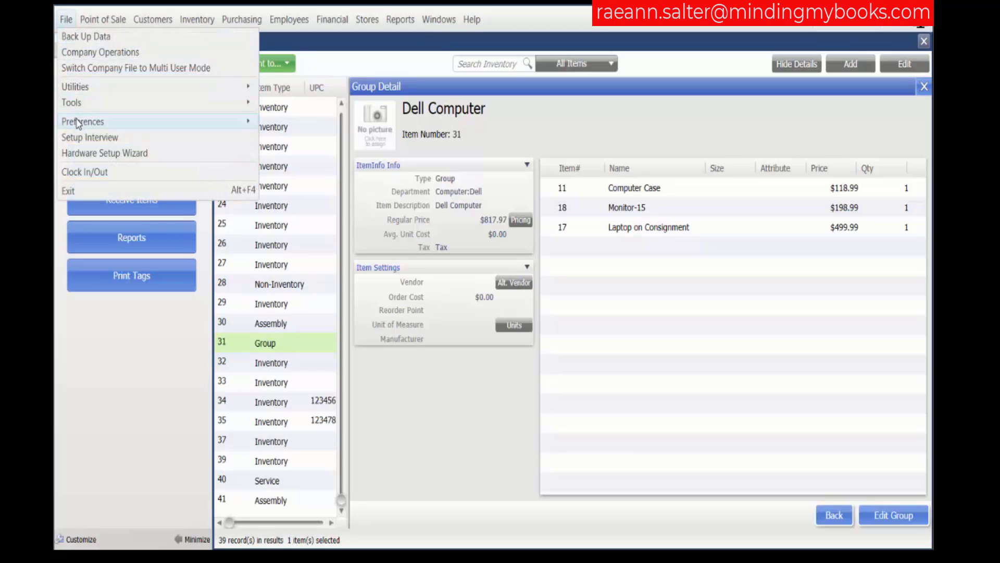
{"action": "mouse_move", "coordinate": [83, 121]}
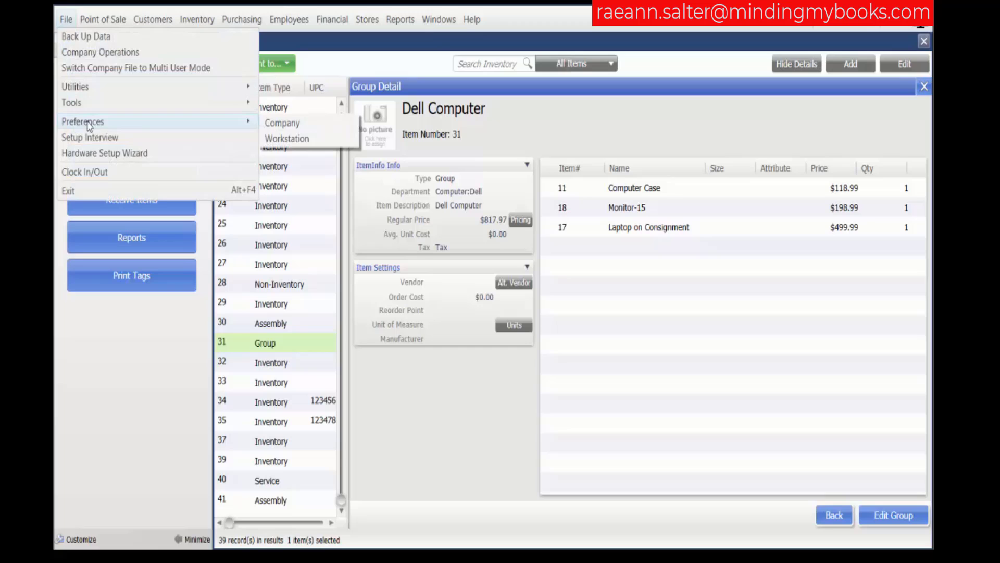
{"action": "left_click", "coordinate": [315, 125]}
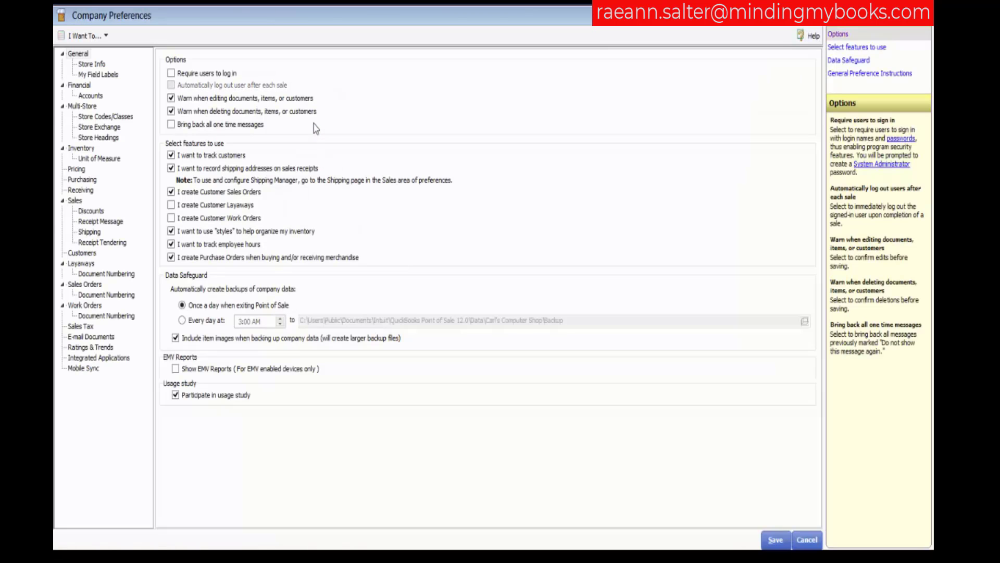
{"action": "left_click", "coordinate": [74, 200]}
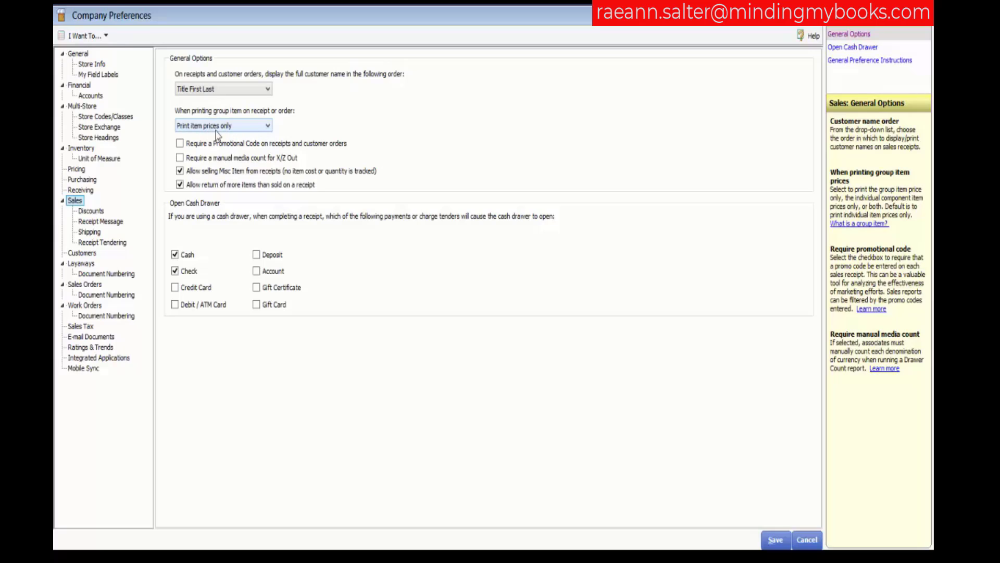
{"action": "left_click", "coordinate": [269, 126]}
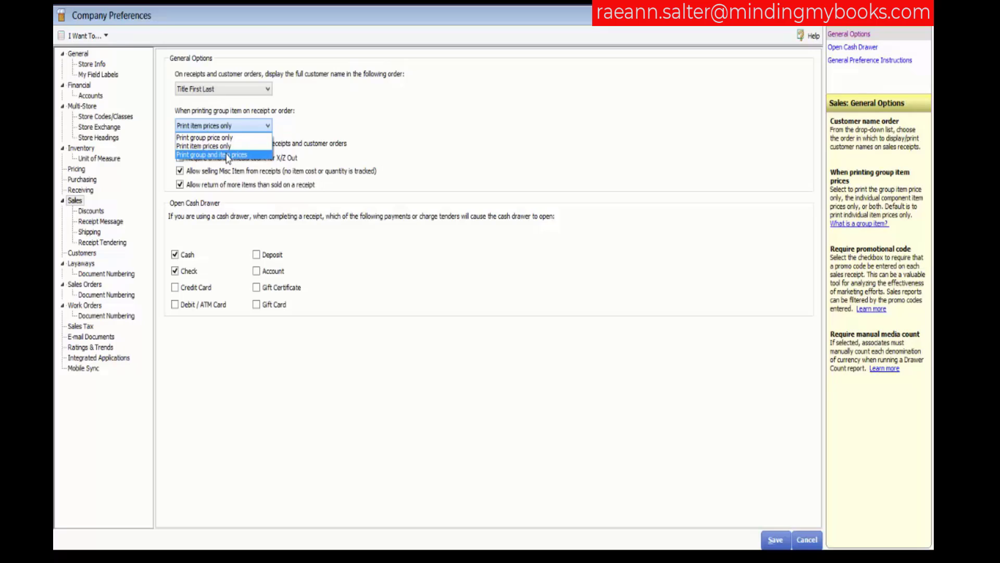
{"action": "left_click", "coordinate": [228, 139]}
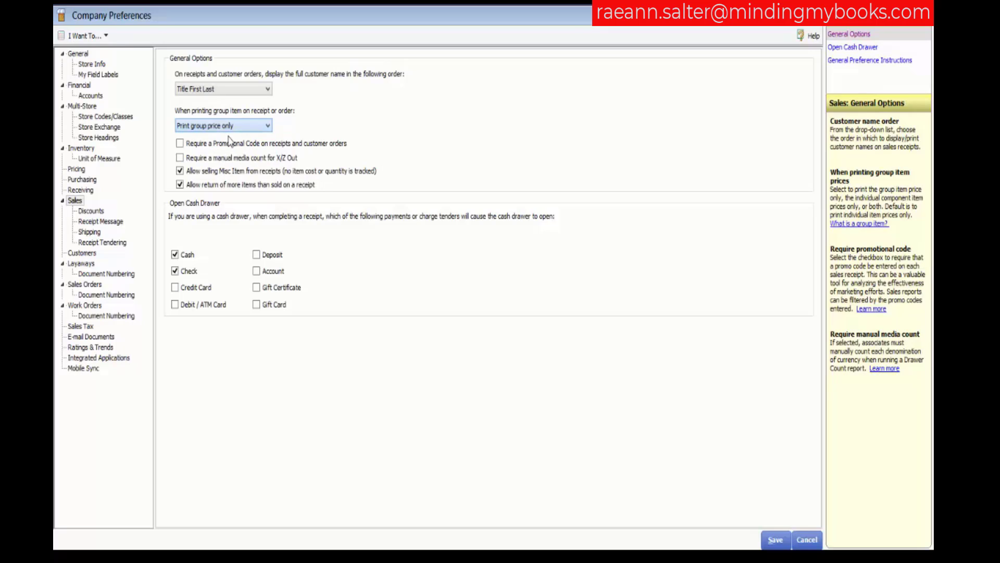
{"action": "left_click", "coordinate": [775, 540]}
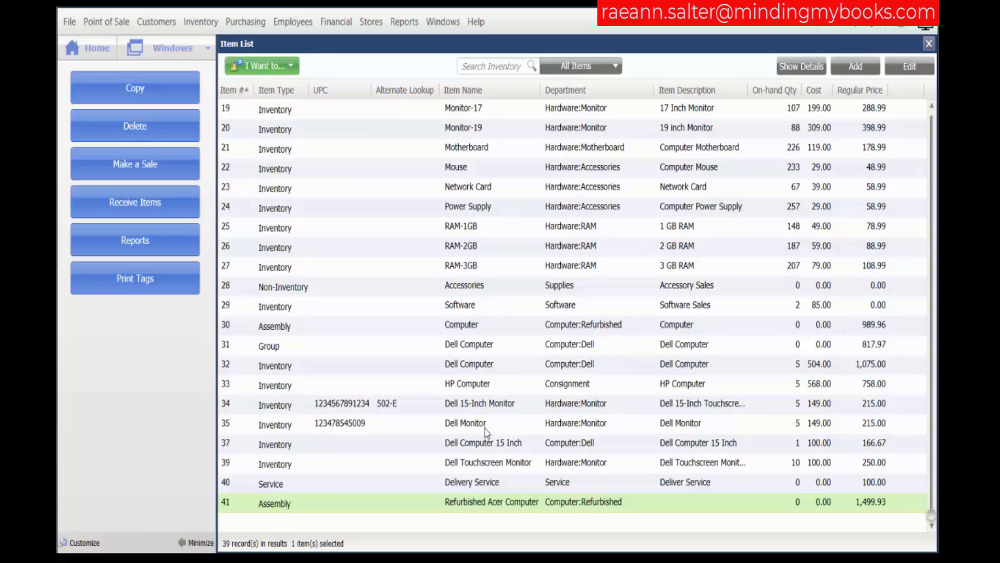
Start a new item named Dell Computer Bundle with Group as its type
{"action": "left_click", "coordinate": [857, 69]}
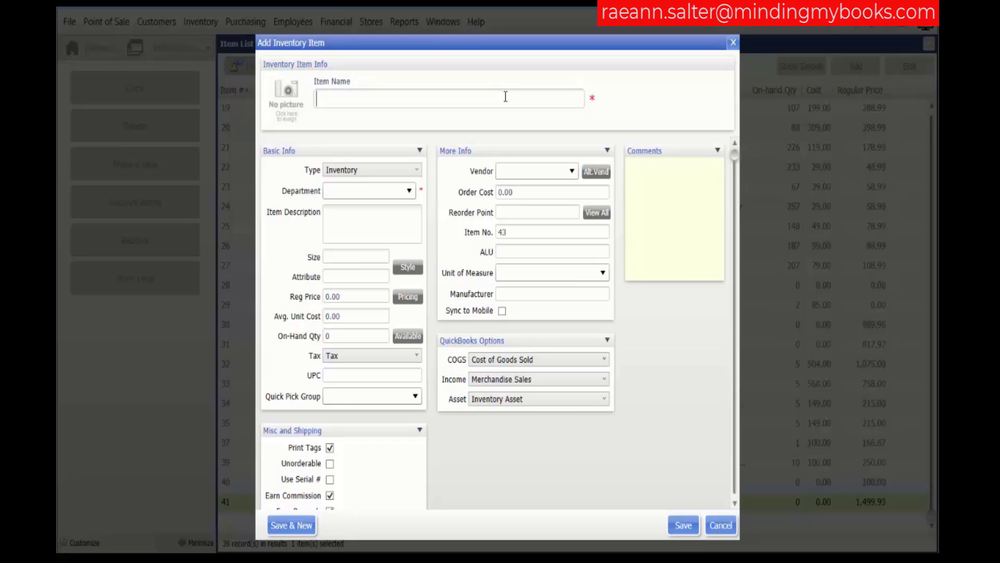
{"action": "type", "text": "Dell Computer"}
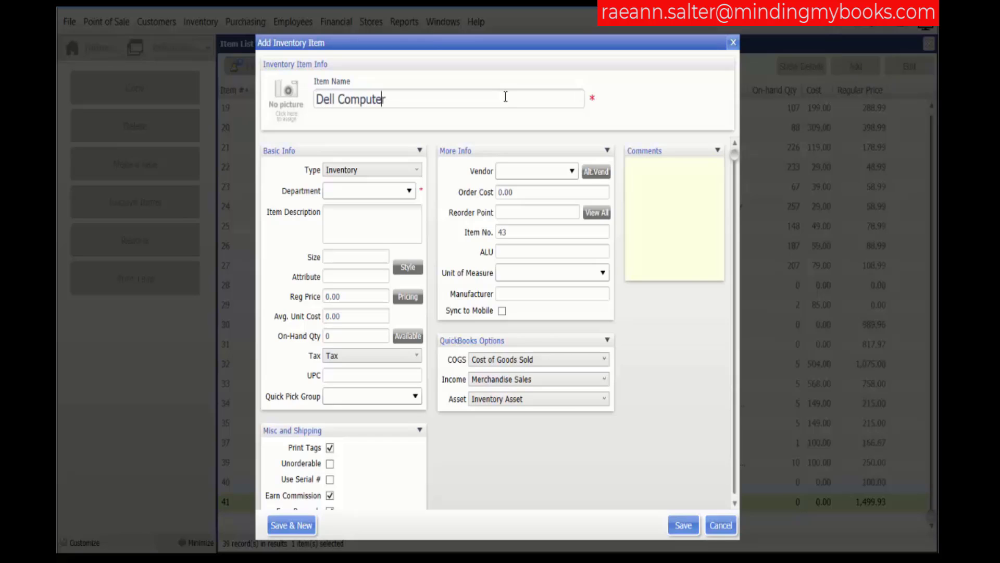
{"action": "type", "text": " Bundle"}
{"action": "left_click", "coordinate": [417, 171]}
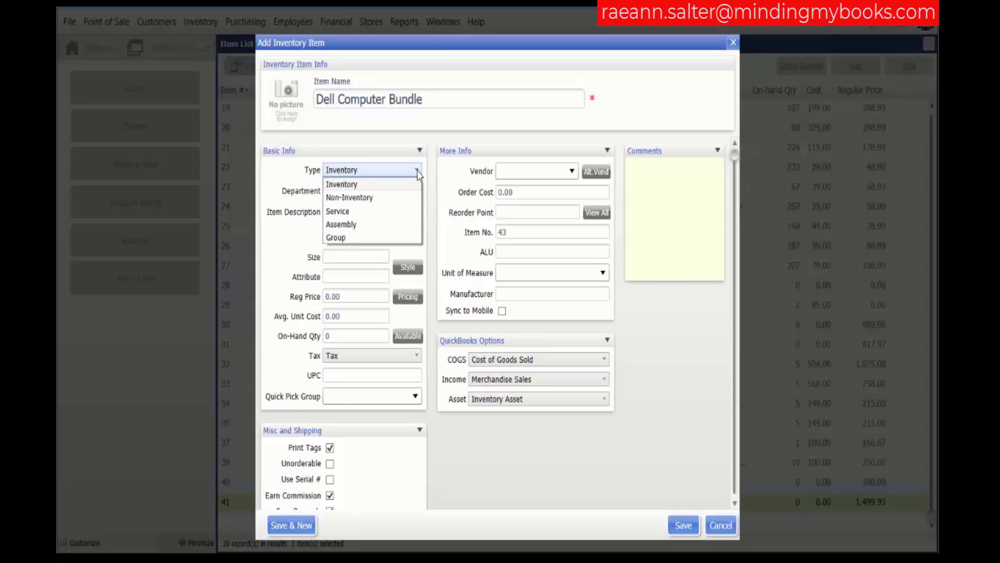
{"action": "left_click", "coordinate": [394, 237]}
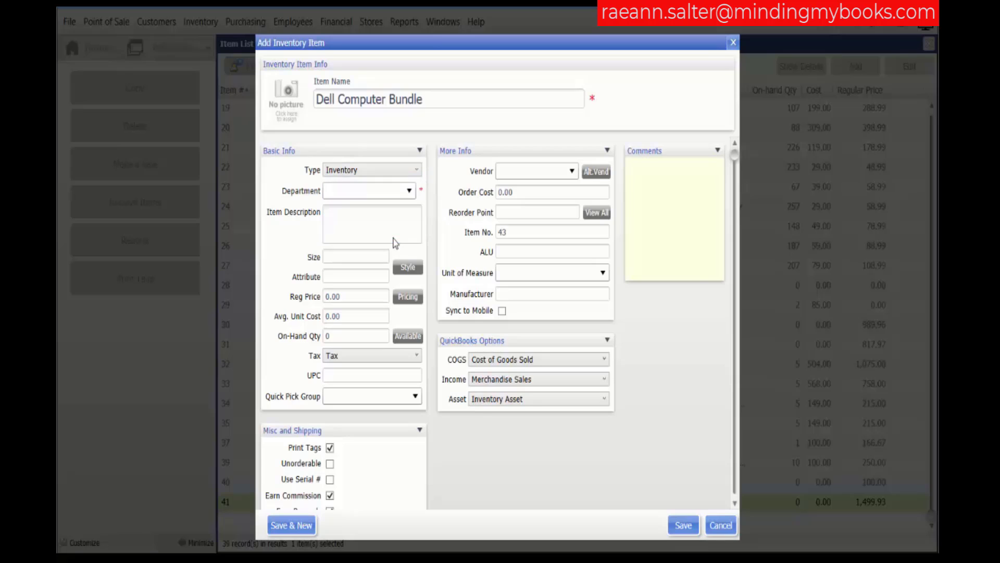
Assign the bundle to the Computer:Dell department and copy its item name into the item description
{"action": "left_click", "coordinate": [409, 192]}
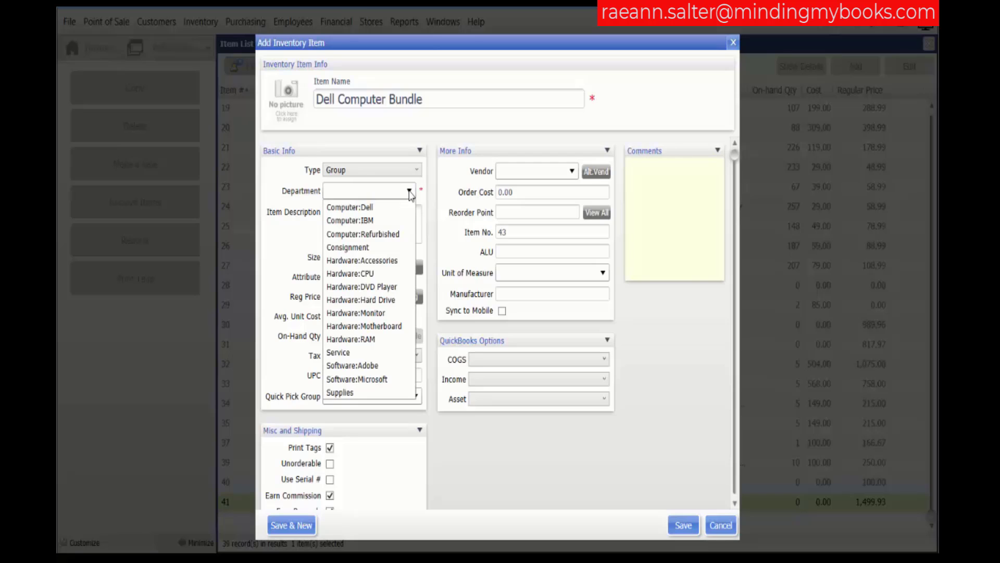
{"action": "left_click", "coordinate": [385, 208]}
{"action": "left_click", "coordinate": [367, 209]}
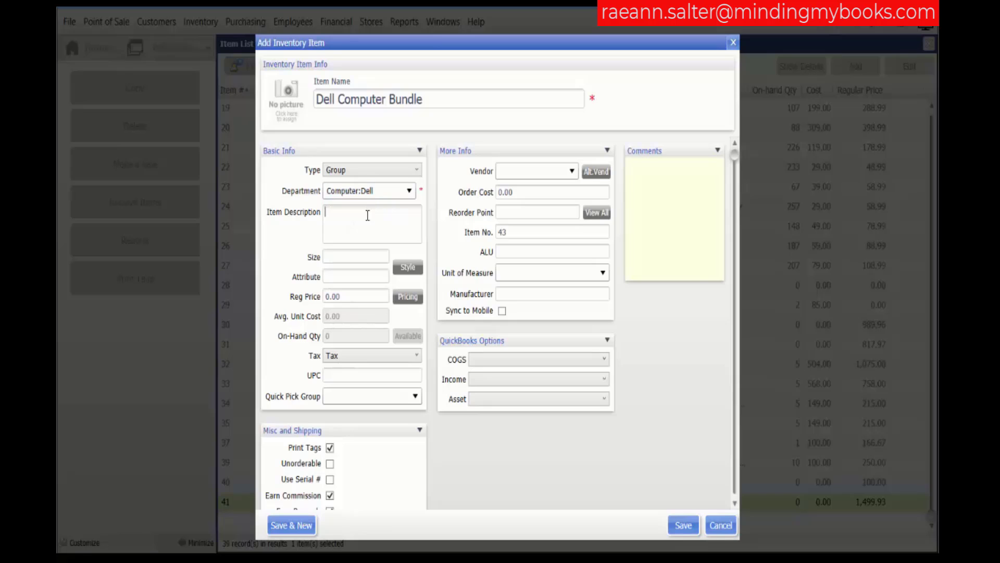
{"action": "left_click", "coordinate": [418, 101]}
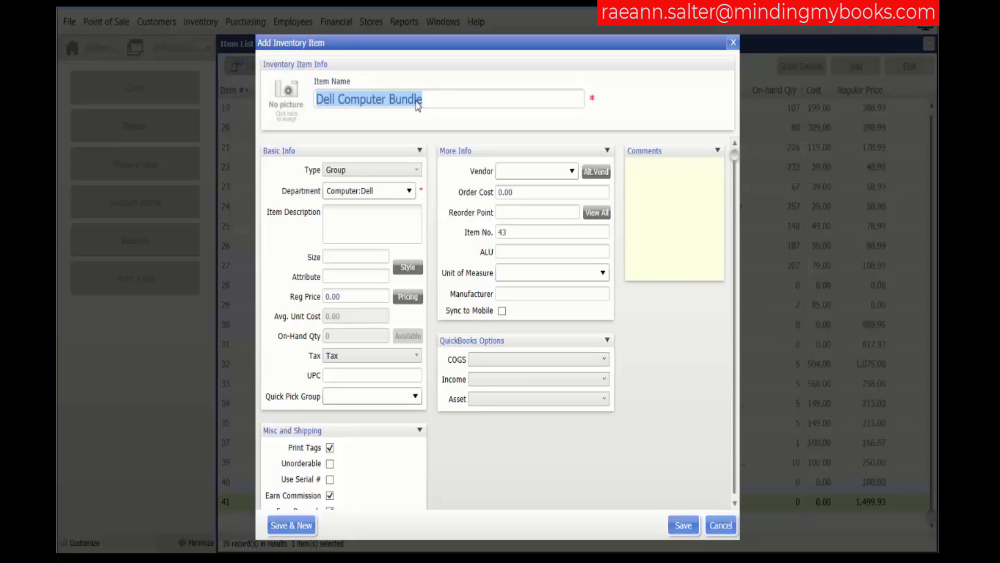
{"action": "right_click", "coordinate": [418, 102]}
{"action": "left_click", "coordinate": [427, 122]}
{"action": "left_click", "coordinate": [347, 211]}
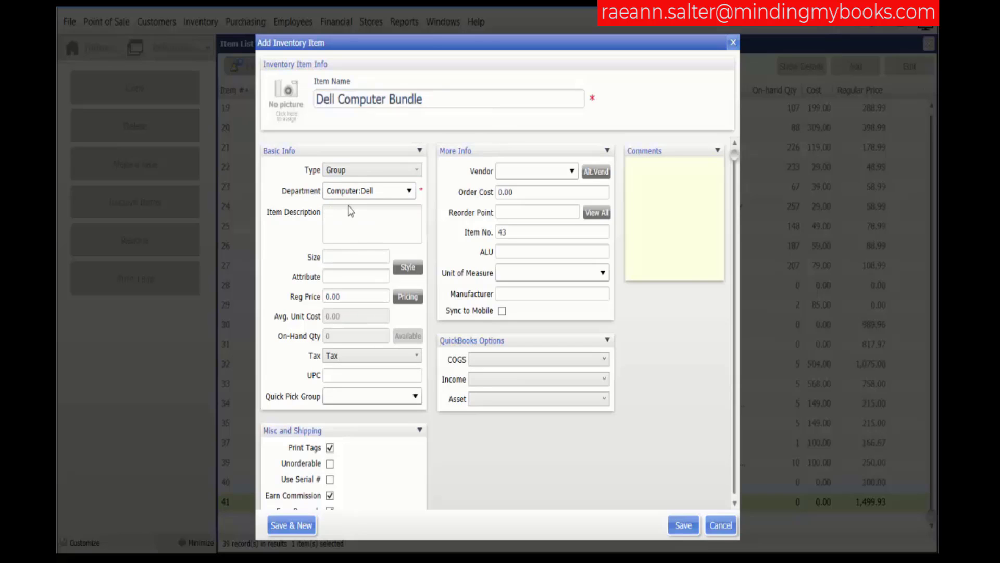
{"action": "right_click", "coordinate": [347, 210]}
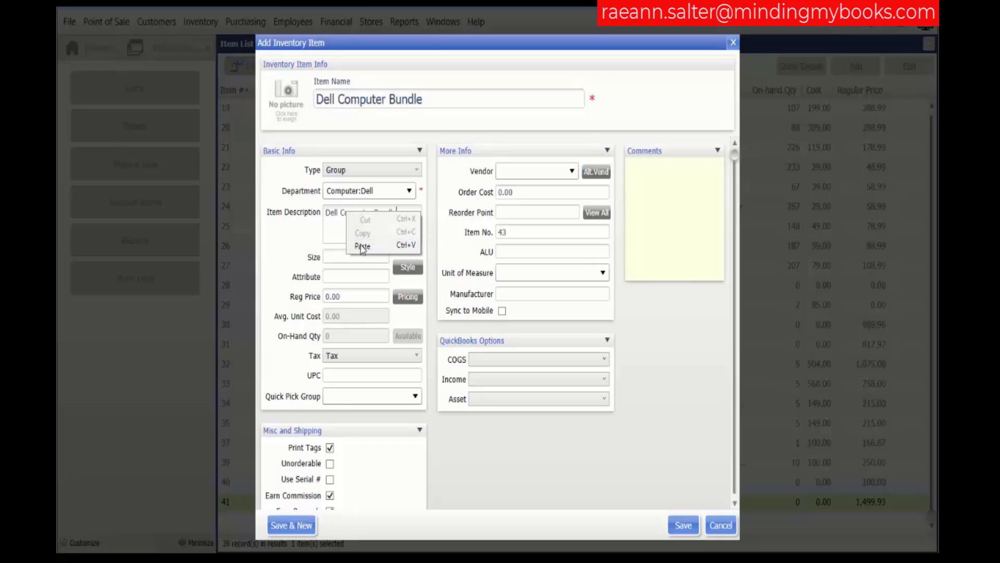
{"action": "left_click", "coordinate": [362, 243]}
Set the bundle's size to 20" and its attribute to Black
{"action": "left_click", "coordinate": [357, 259]}
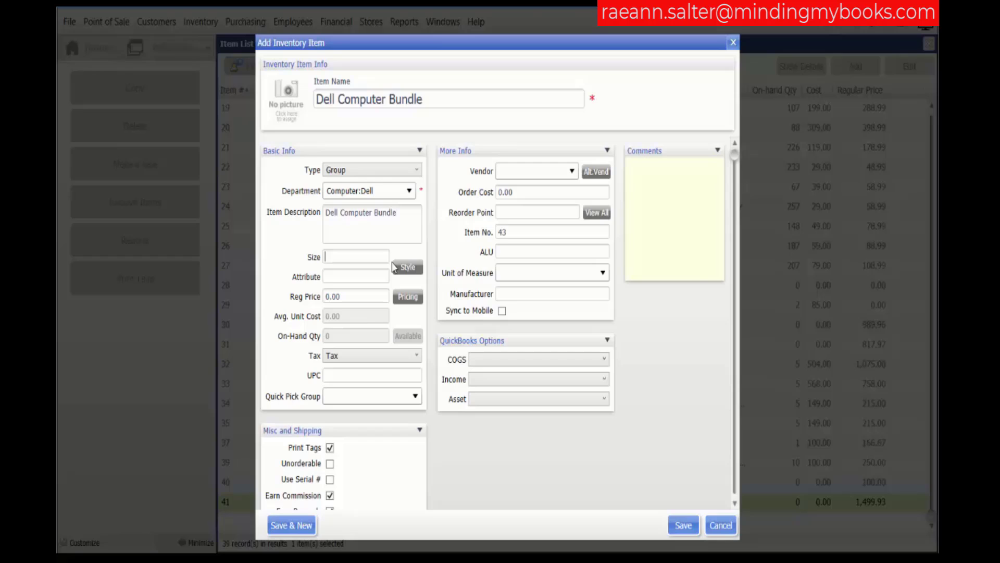
{"action": "type", "text": "20:"}
{"action": "key", "text": "BackSpace"}
{"action": "type", "text": "\""}
{"action": "left_click", "coordinate": [375, 274]}
{"action": "type", "text": "Black"}
Set the bundle's regular price to 1000.00, keep it taxable, and save the item
{"action": "left_click", "coordinate": [374, 295]}
{"action": "type", "text": "1000.00"}
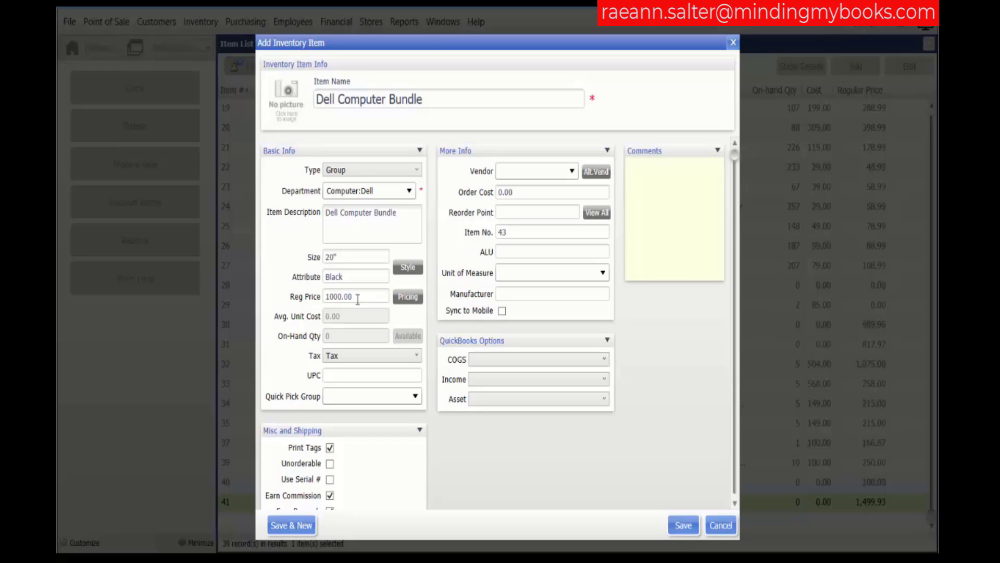
{"action": "left_click", "coordinate": [357, 357]}
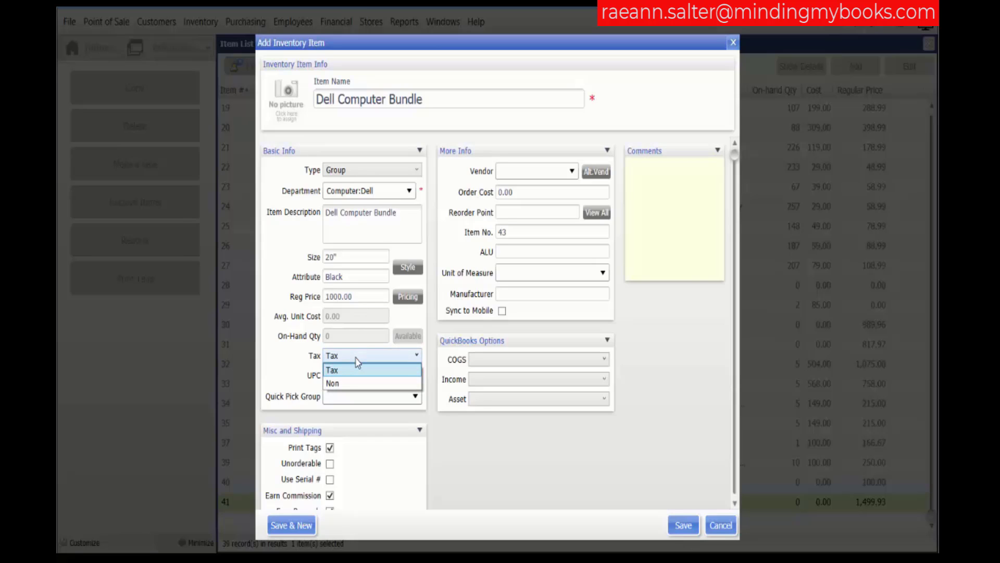
{"action": "left_click", "coordinate": [357, 357]}
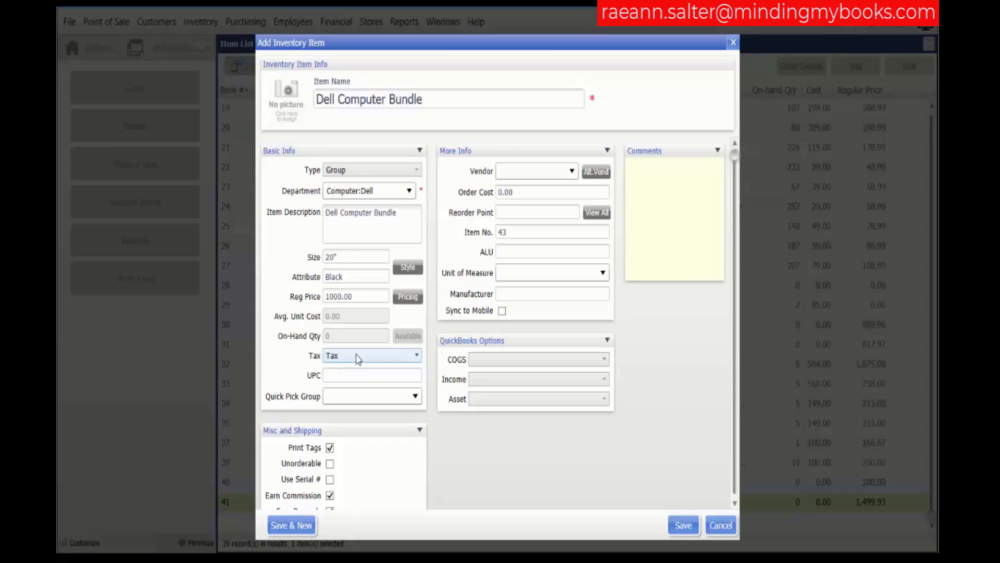
{"action": "left_click", "coordinate": [351, 375]}
{"action": "left_click", "coordinate": [684, 525]}
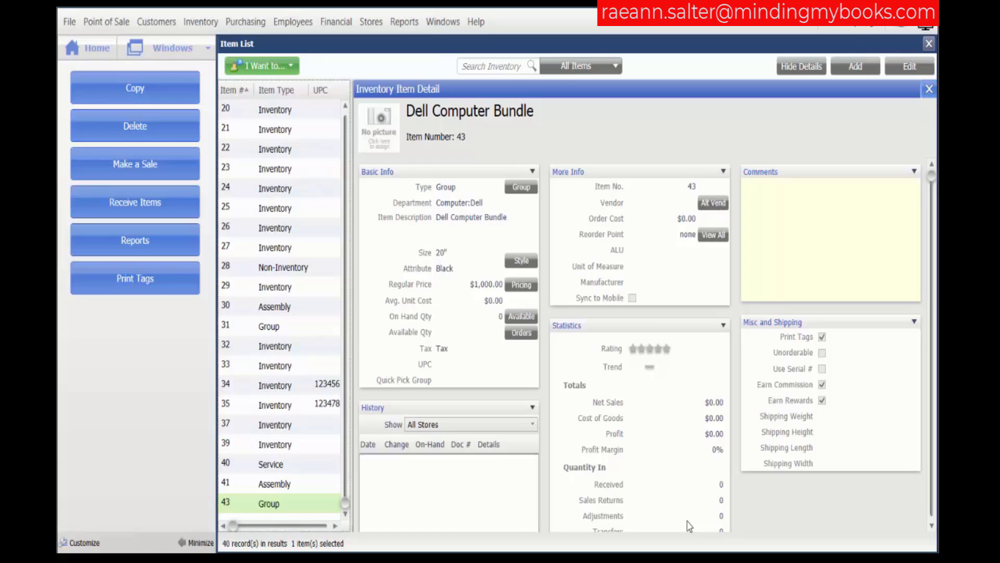
Edit the Dell Computer Bundle group and add the $1,075.00 Dell Computer as a component
{"action": "left_click", "coordinate": [527, 187]}
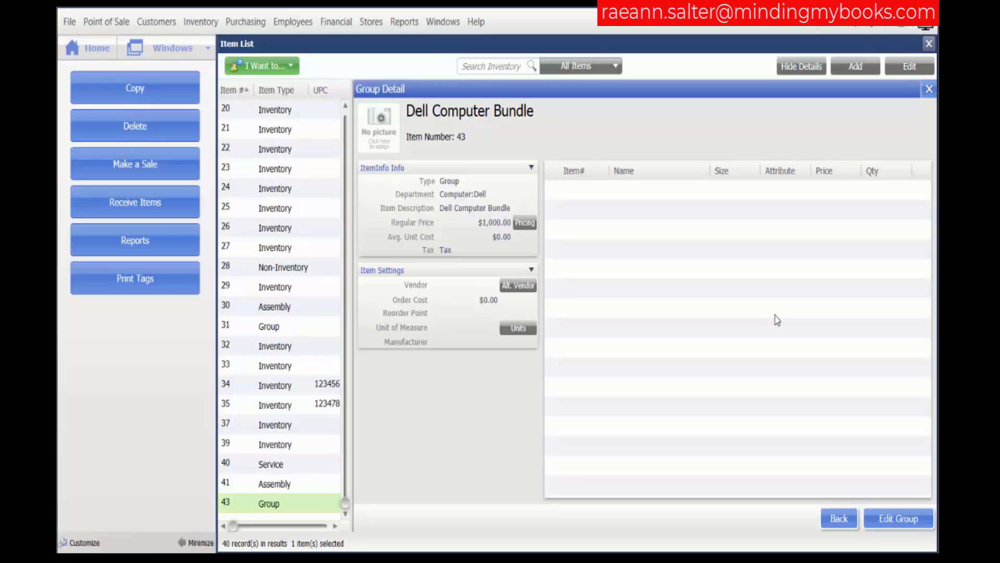
{"action": "left_click", "coordinate": [898, 520]}
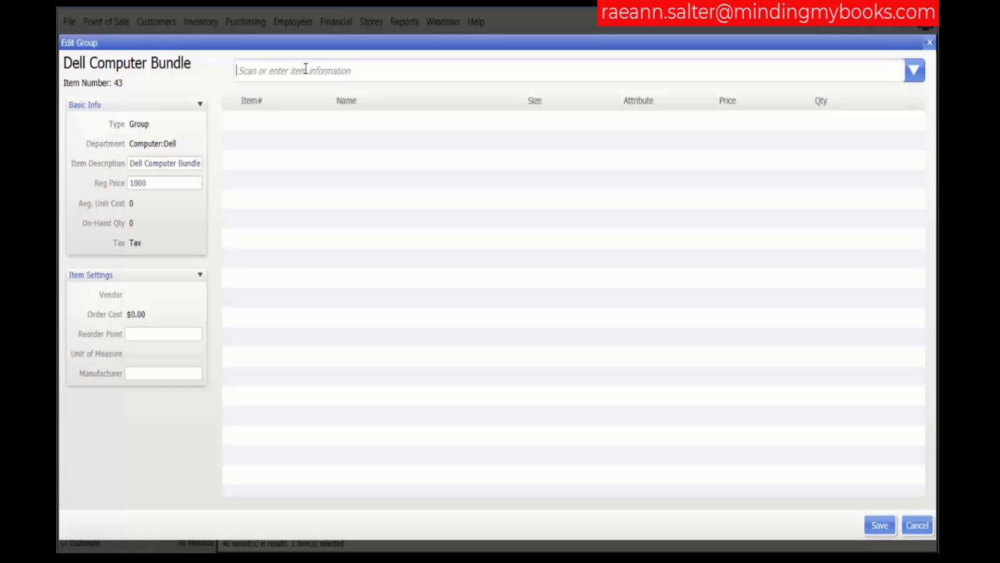
{"action": "type", "text": "dell"}
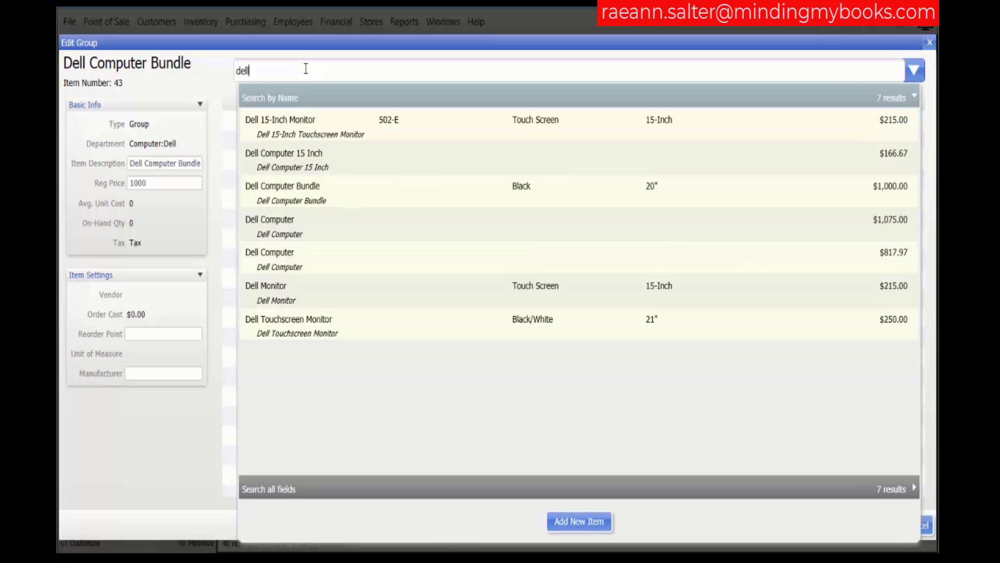
{"action": "left_click", "coordinate": [302, 218]}
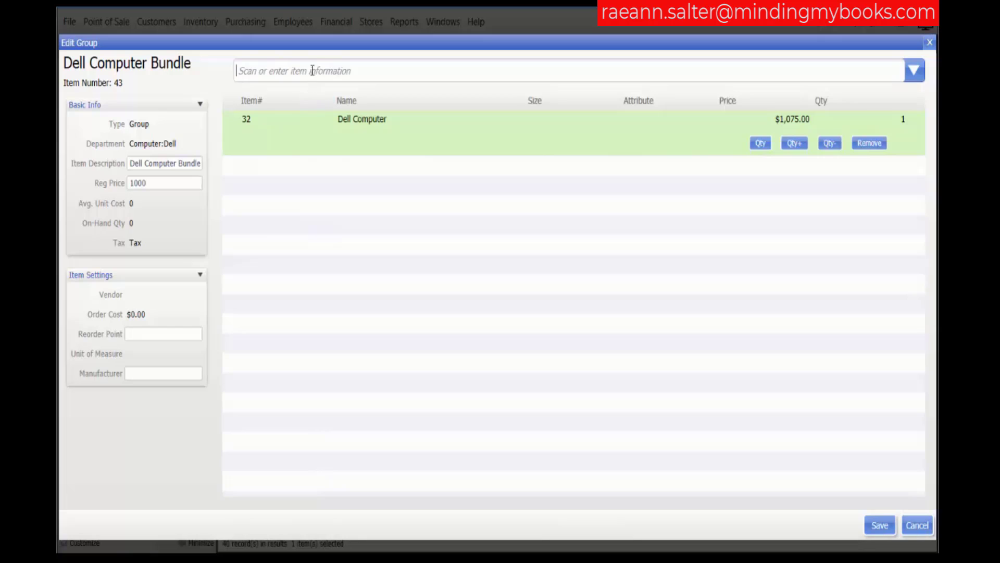
Add the 15-Inch Dell Monitor to the group, then save it and update its price to the sum of the component prices
{"action": "type", "text": "dell"}
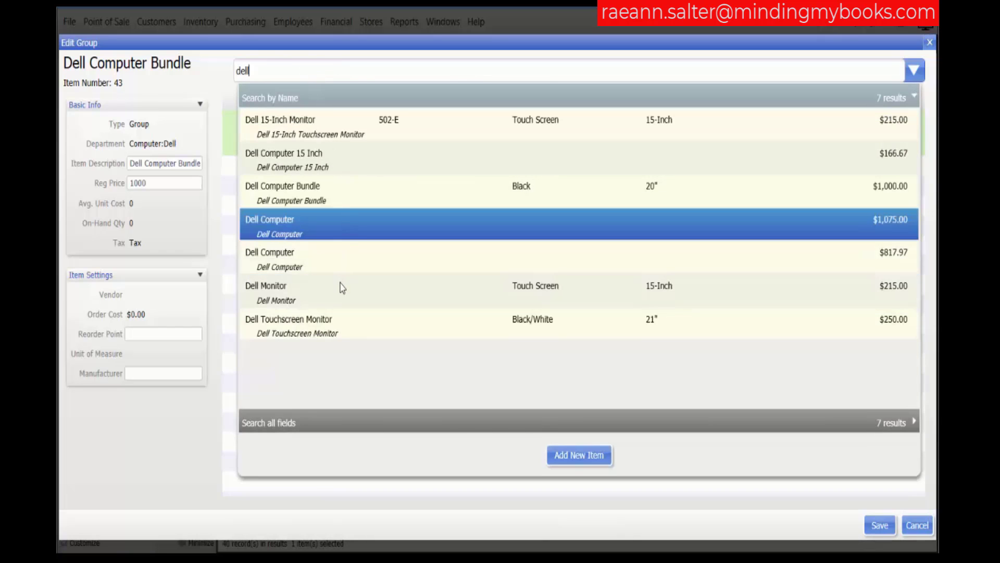
{"action": "left_click", "coordinate": [280, 289]}
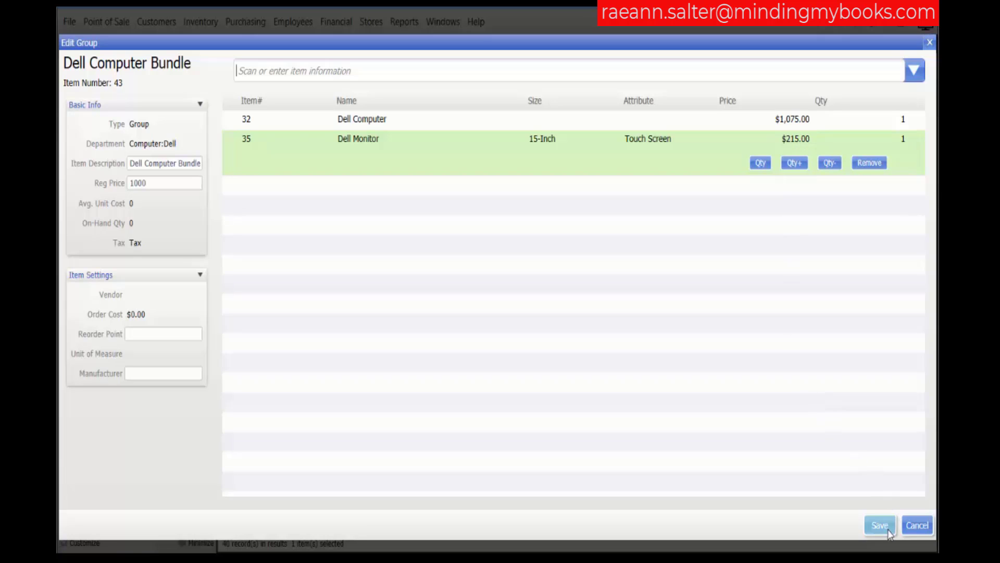
{"action": "left_click", "coordinate": [880, 526]}
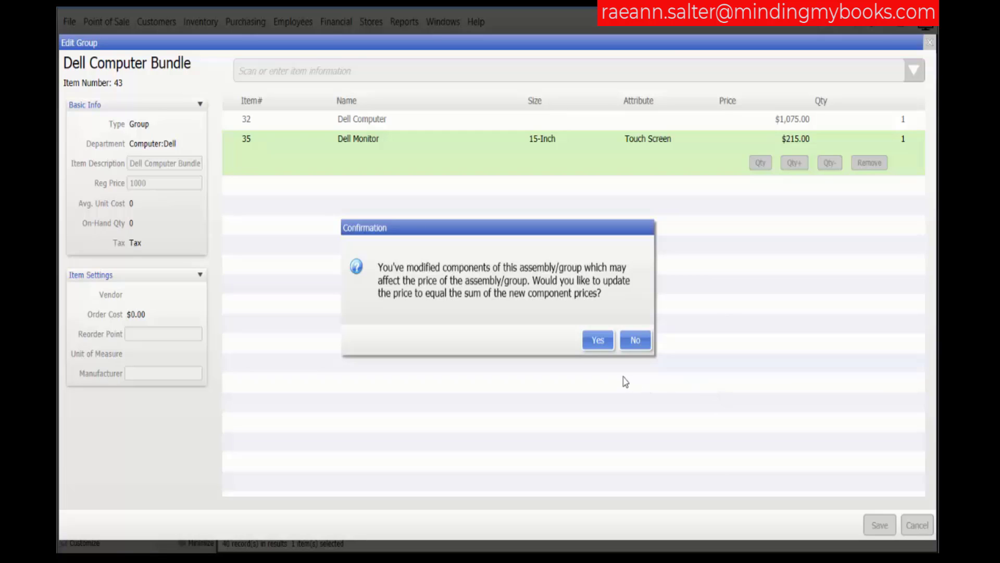
{"action": "left_click", "coordinate": [603, 342]}
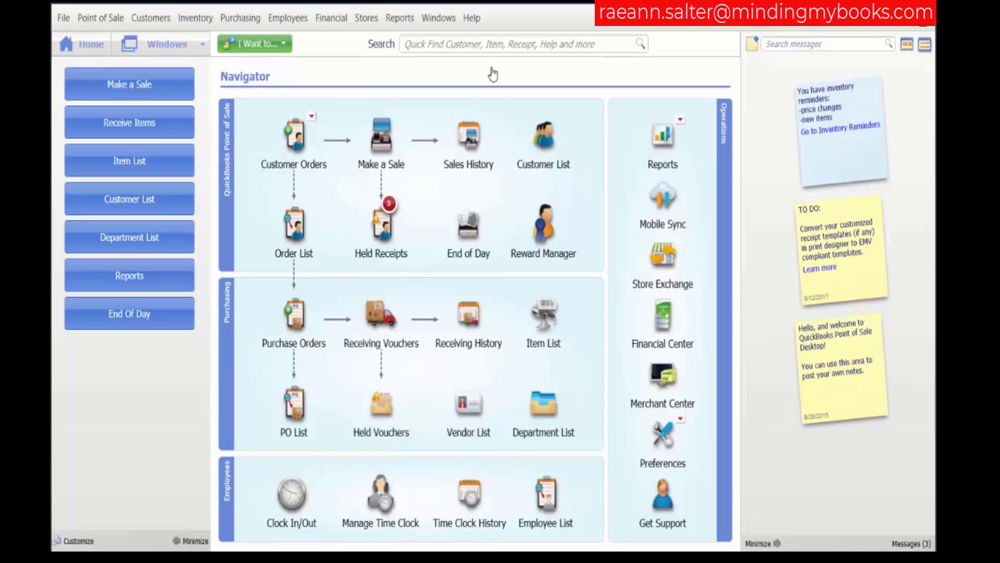
Start a new item in the item list named HP Computer with Inventory as its type
{"action": "left_click", "coordinate": [543, 320]}
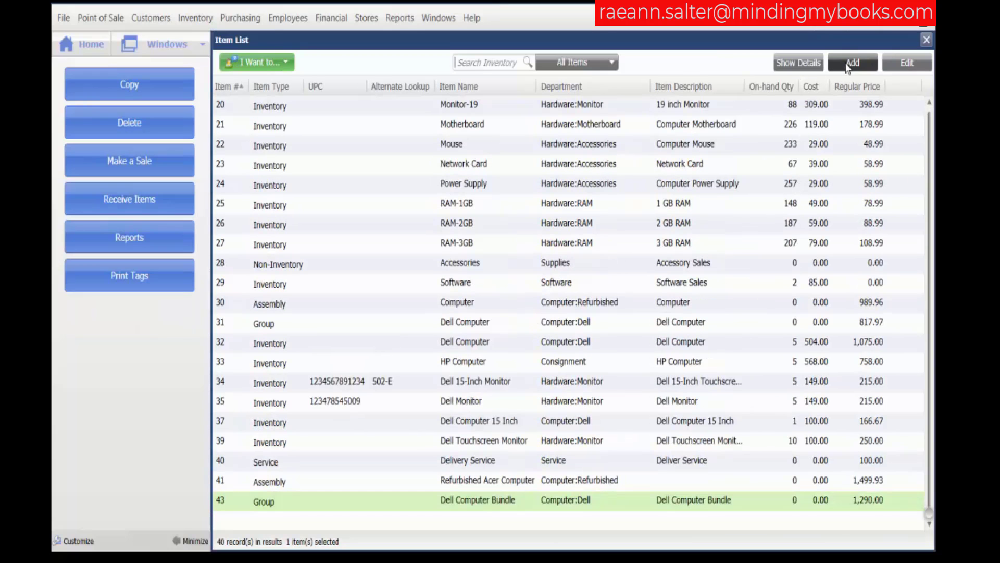
{"action": "left_click", "coordinate": [847, 65]}
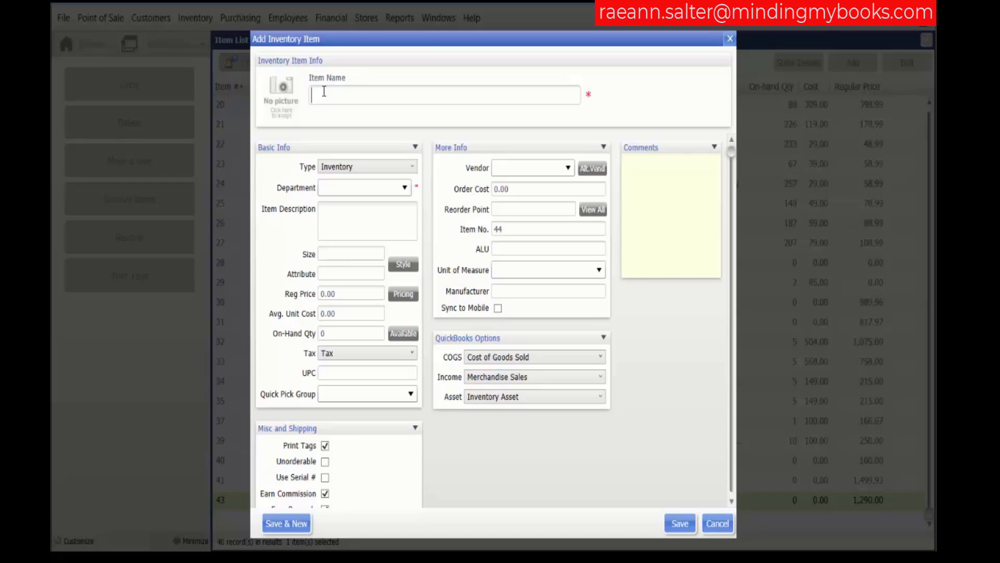
{"action": "type", "text": "HP Computer"}
{"action": "left_click", "coordinate": [414, 168]}
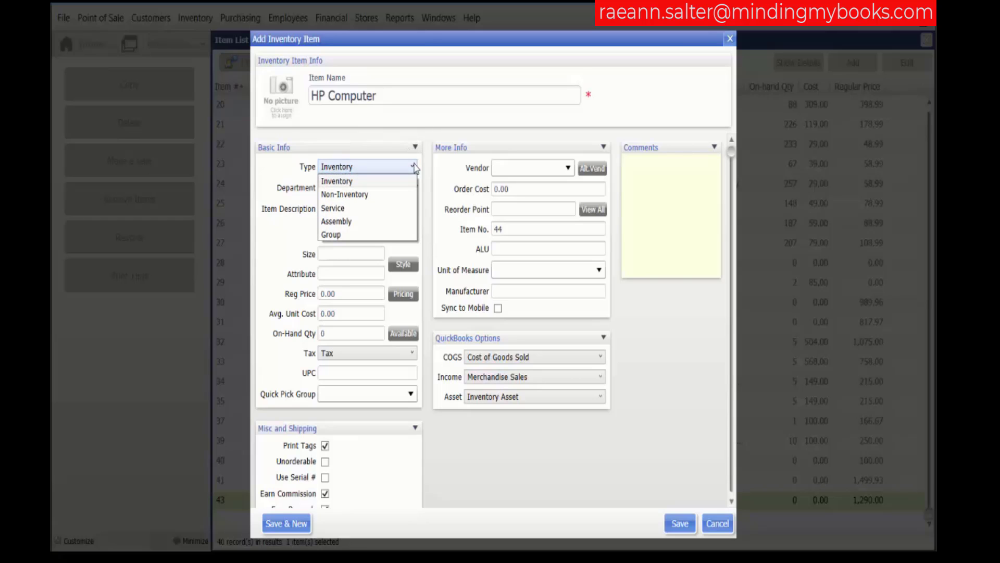
{"action": "left_click", "coordinate": [343, 183]}
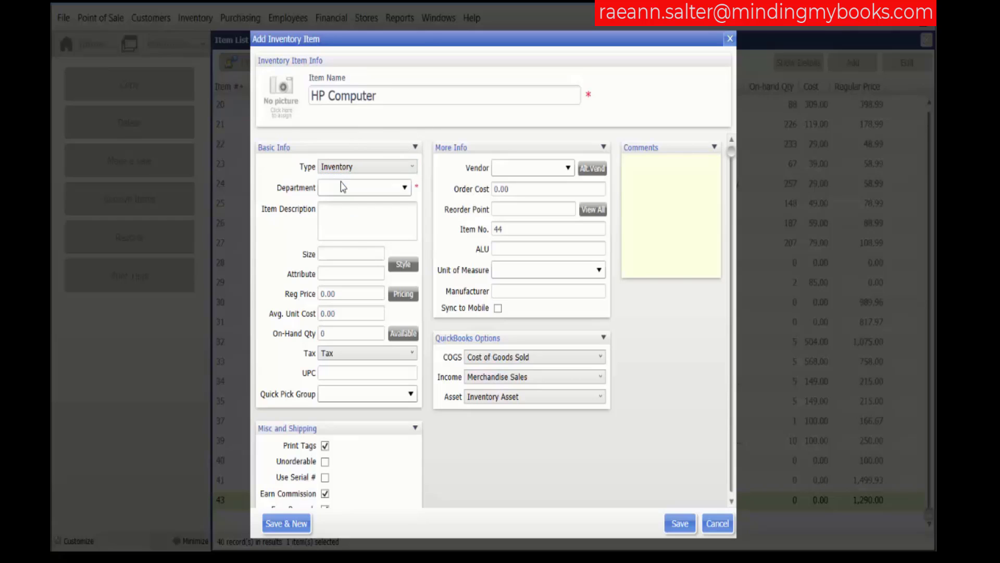
Create the new department Computer:HP and assign it to the item
{"action": "left_click", "coordinate": [406, 191]}
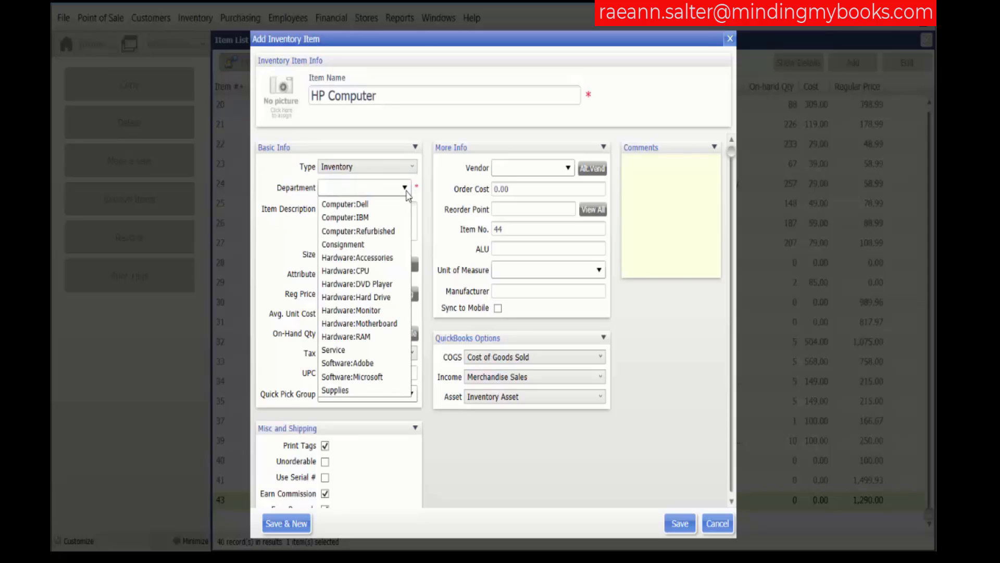
{"action": "type", "text": "Computer:HP"}
{"action": "key", "text": "Tab"}
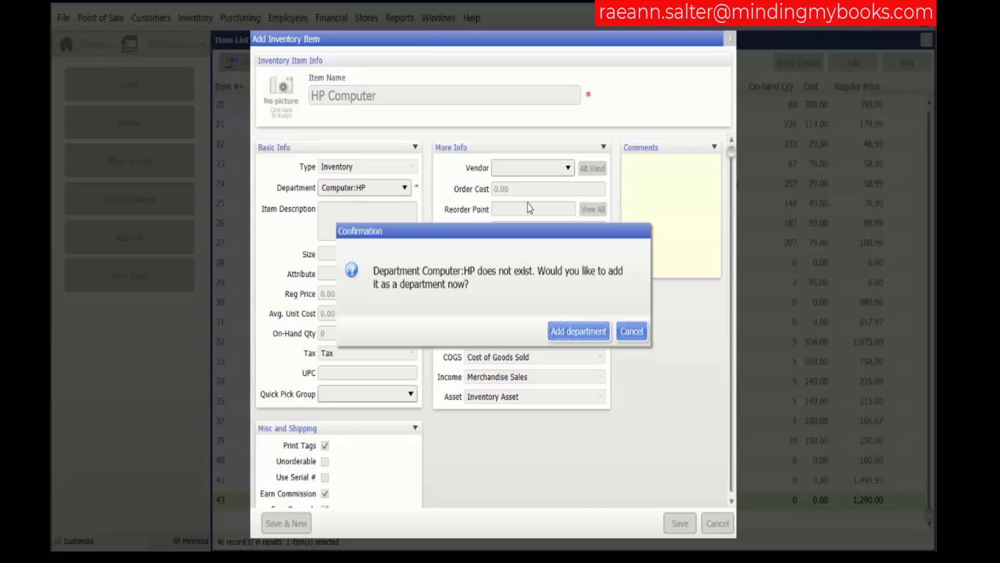
{"action": "left_click", "coordinate": [585, 335]}
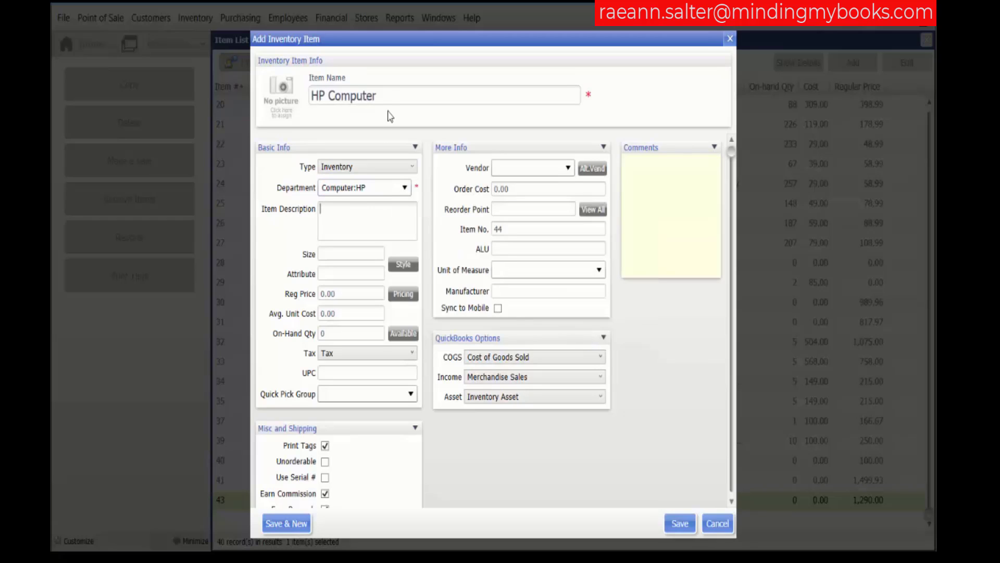
Copy the item name HP Computer into the item description
{"action": "left_click", "coordinate": [389, 93]}
{"action": "key", "text": "ctrl+c"}
{"action": "right_click", "coordinate": [373, 97]}
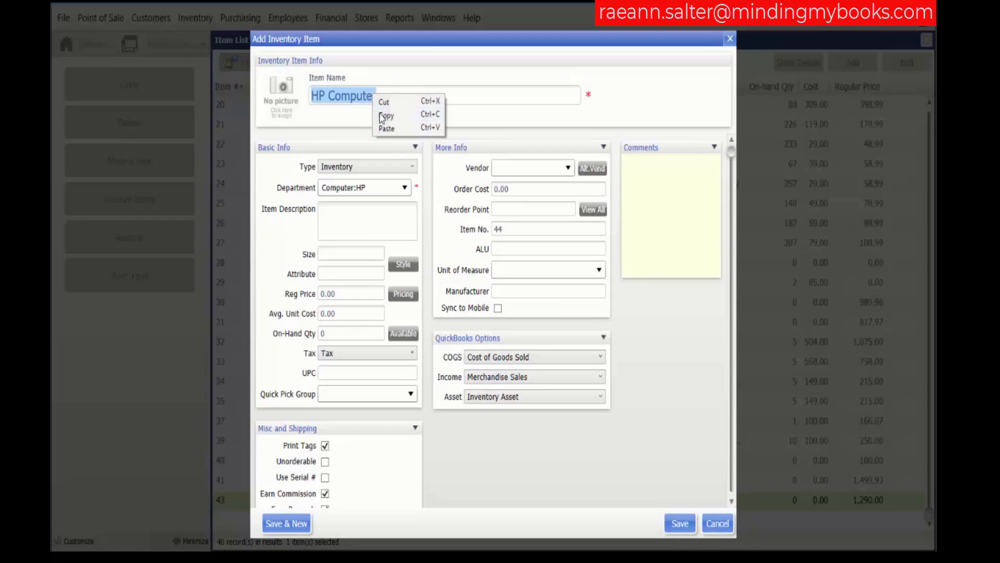
{"action": "left_click", "coordinate": [388, 112]}
{"action": "left_click", "coordinate": [332, 208]}
{"action": "right_click", "coordinate": [333, 207]}
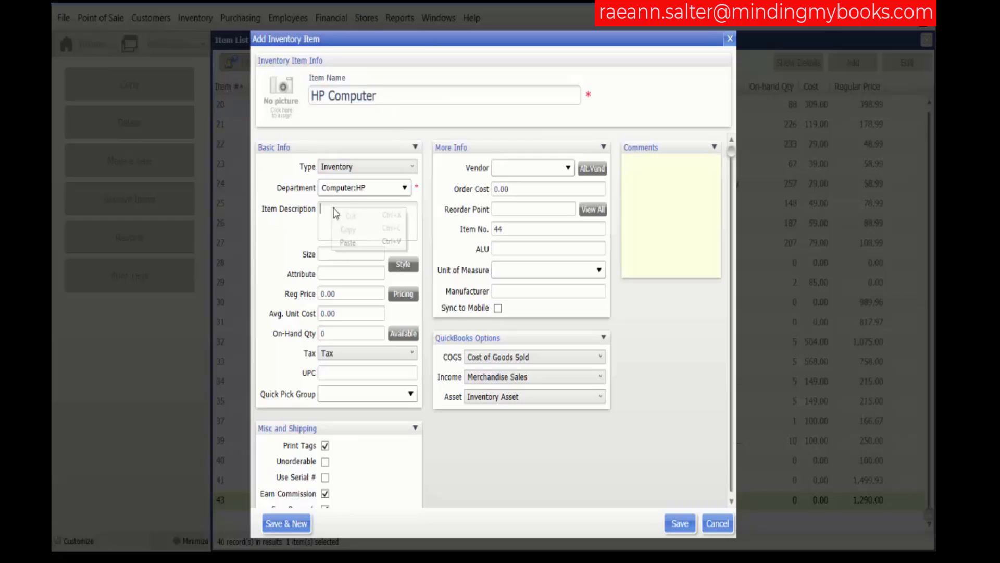
{"action": "left_click", "coordinate": [355, 244]}
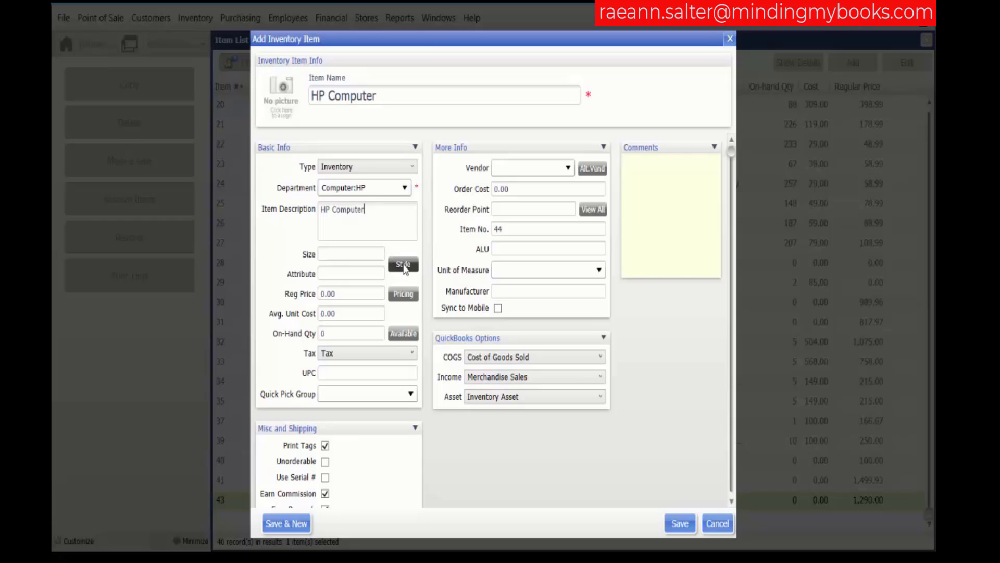
Save the item to open its style grid and enter Black and White as attributes
{"action": "left_click", "coordinate": [403, 265]}
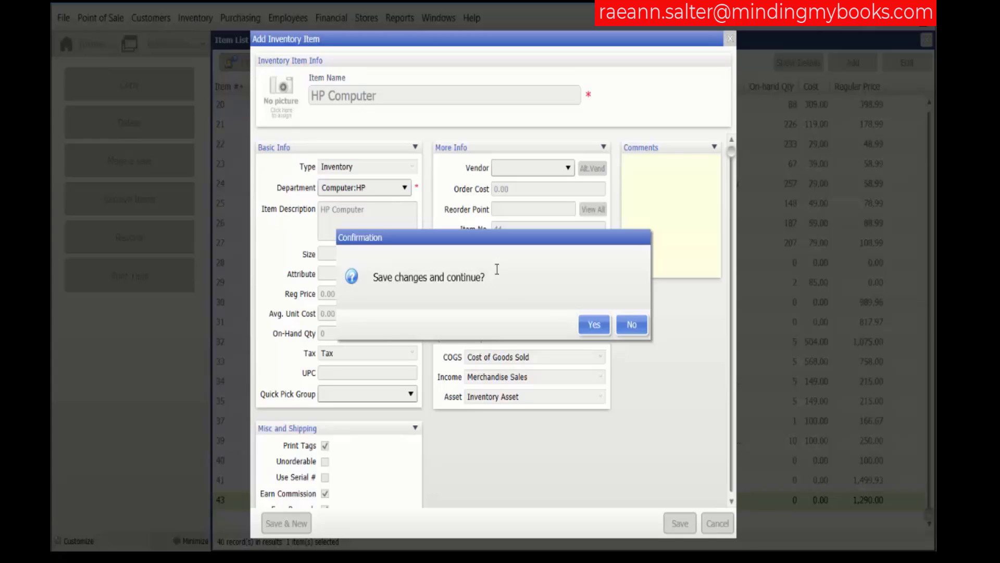
{"action": "left_click", "coordinate": [593, 325]}
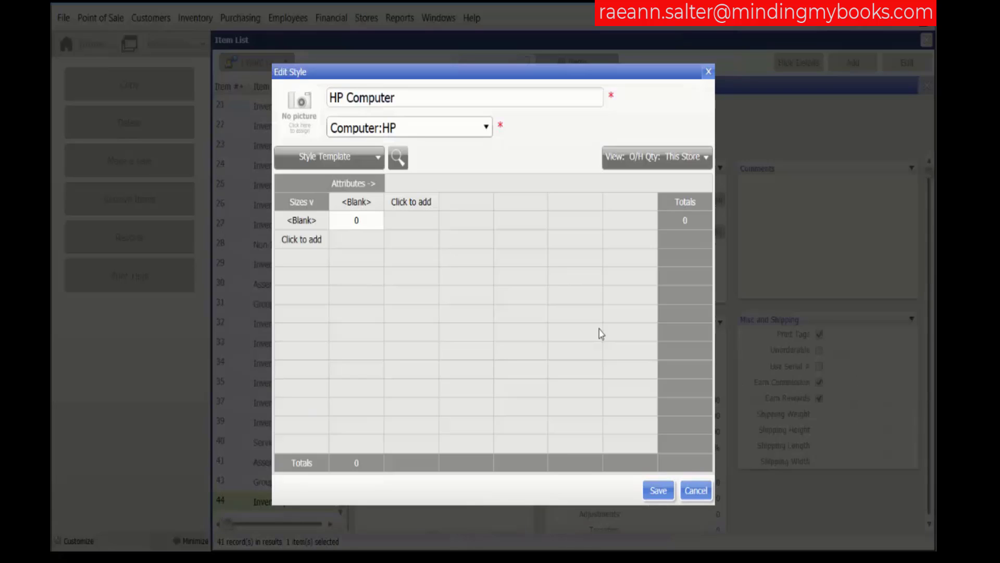
{"action": "left_click", "coordinate": [365, 203]}
{"action": "type", "text": "Black"}
{"action": "key", "text": "Return"}
{"action": "key", "text": "Return"}
{"action": "type", "text": "White"}
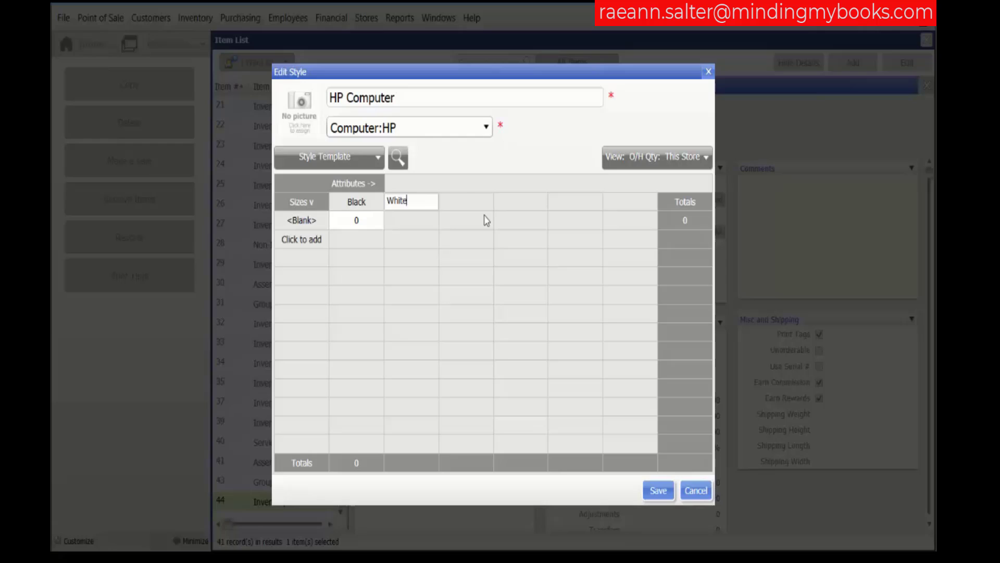
{"action": "key", "text": "Return"}
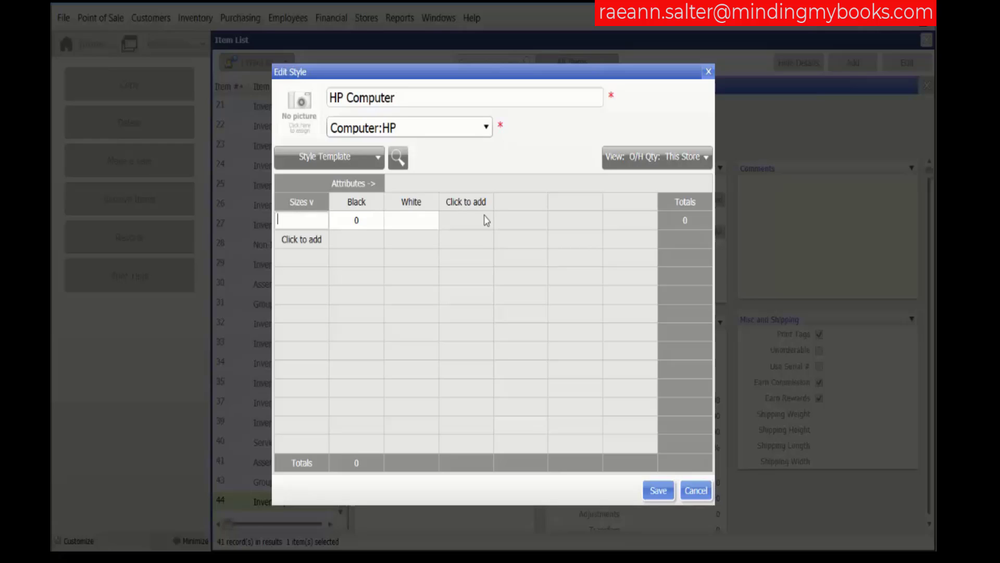
Add Grey and Blue as further attributes in the HP Computer style grid
{"action": "left_click", "coordinate": [489, 204]}
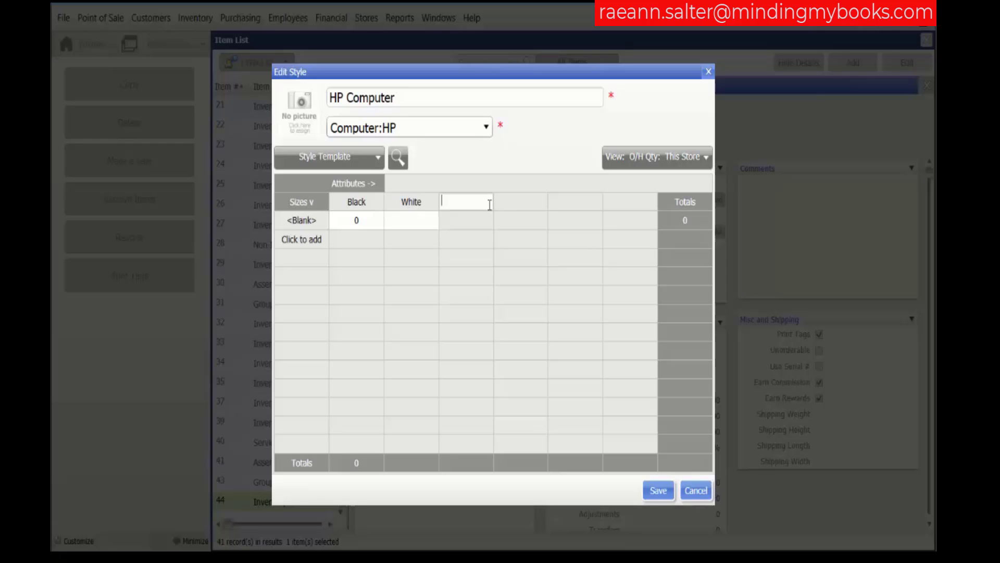
{"action": "type", "text": "Grey"}
{"action": "key", "text": "BackSpace"}
{"action": "key", "text": "BackSpace"}
{"action": "type", "text": "rey"}
{"action": "key", "text": "Return"}
{"action": "left_click", "coordinate": [532, 207]}
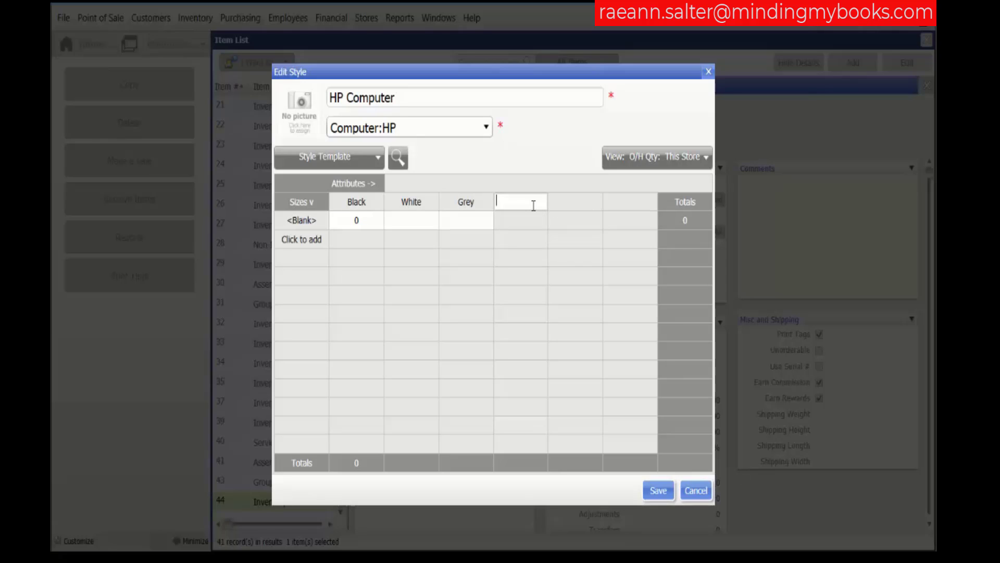
{"action": "type", "text": "Blue"}
{"action": "key", "text": "Return"}
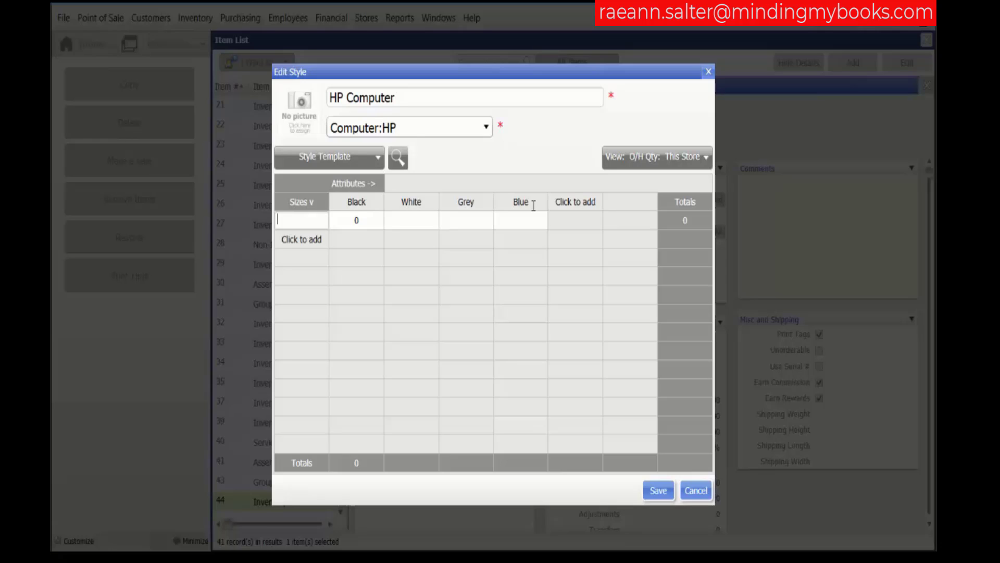
Add Red as a further attribute in the HP Computer style grid and enter 15" and 17" as sizes
{"action": "left_click", "coordinate": [584, 199]}
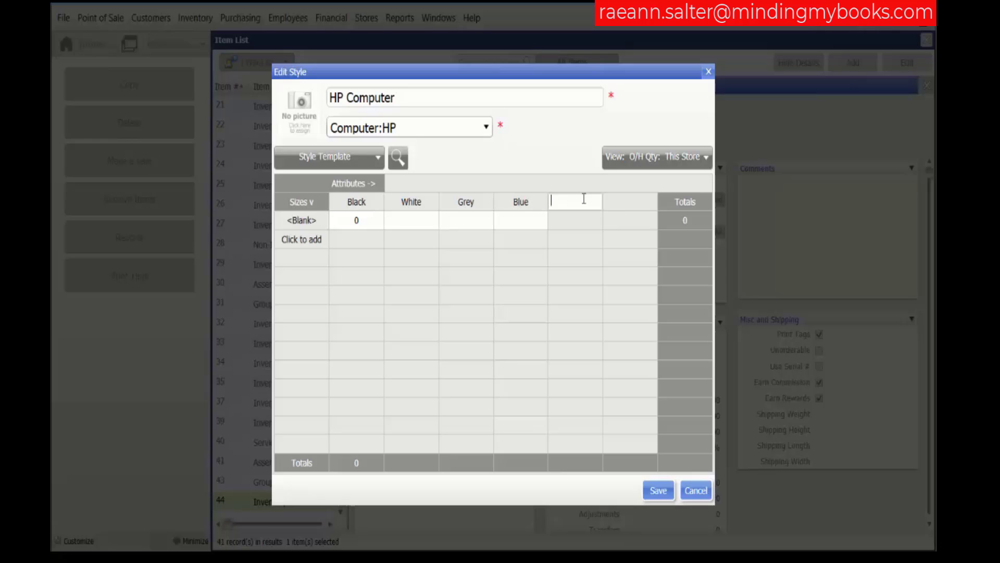
{"action": "type", "text": "Red"}
{"action": "left_click", "coordinate": [296, 219]}
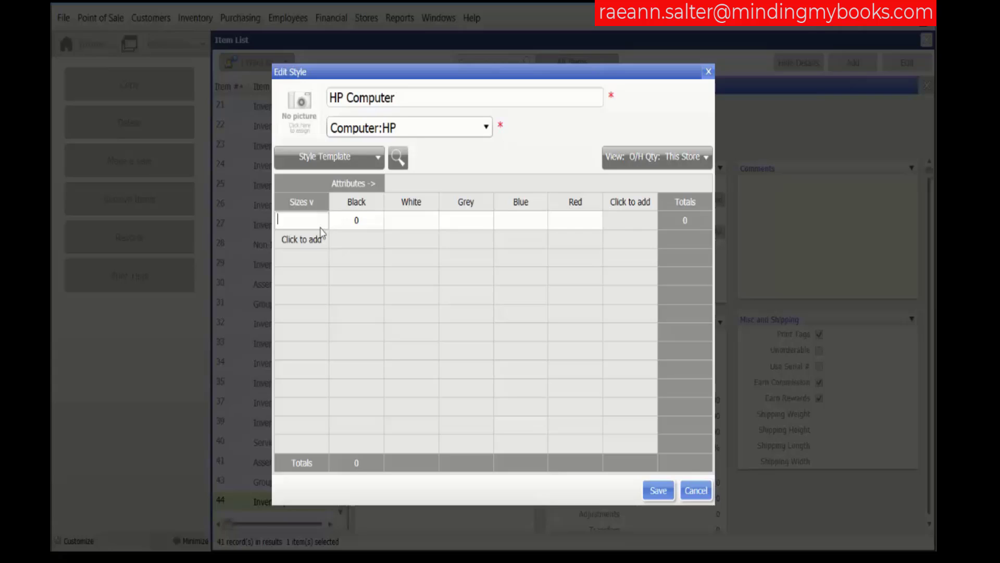
{"action": "type", "text": "15\""}
{"action": "left_click", "coordinate": [321, 234]}
{"action": "type", "text": "17\""}
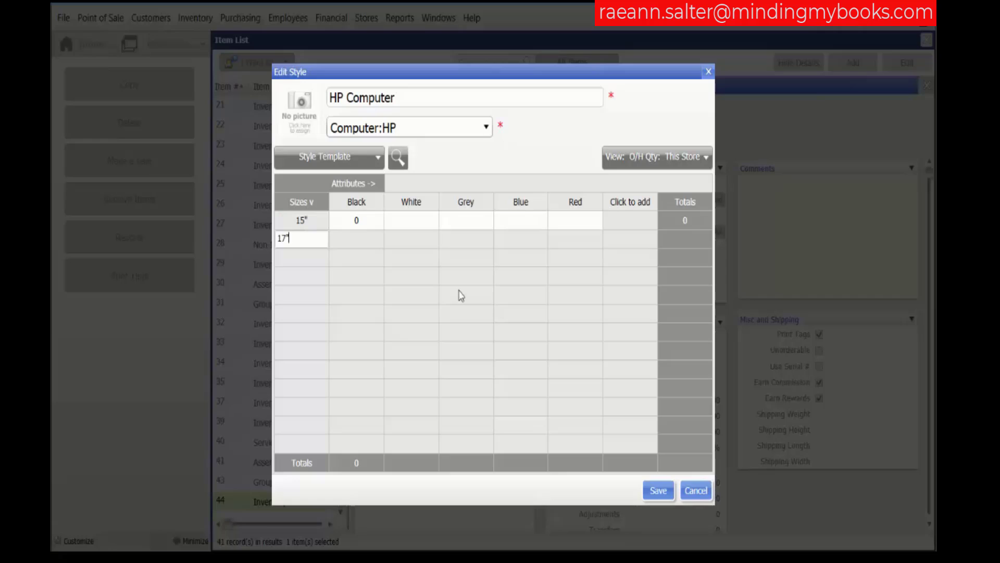
{"action": "key", "text": "Return"}
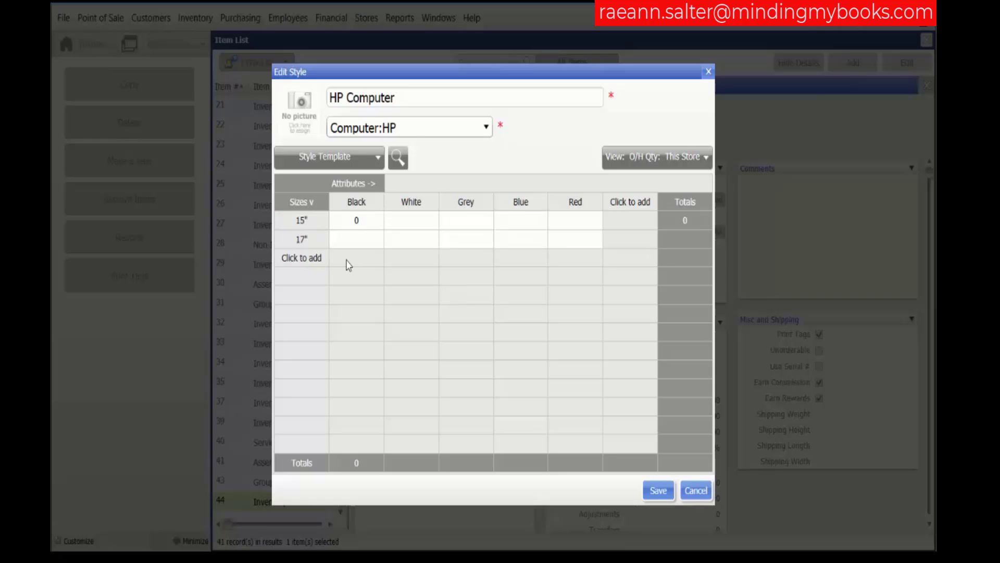
Add 19" and 21" as further sizes in the HP Computer style grid
{"action": "left_click", "coordinate": [315, 260]}
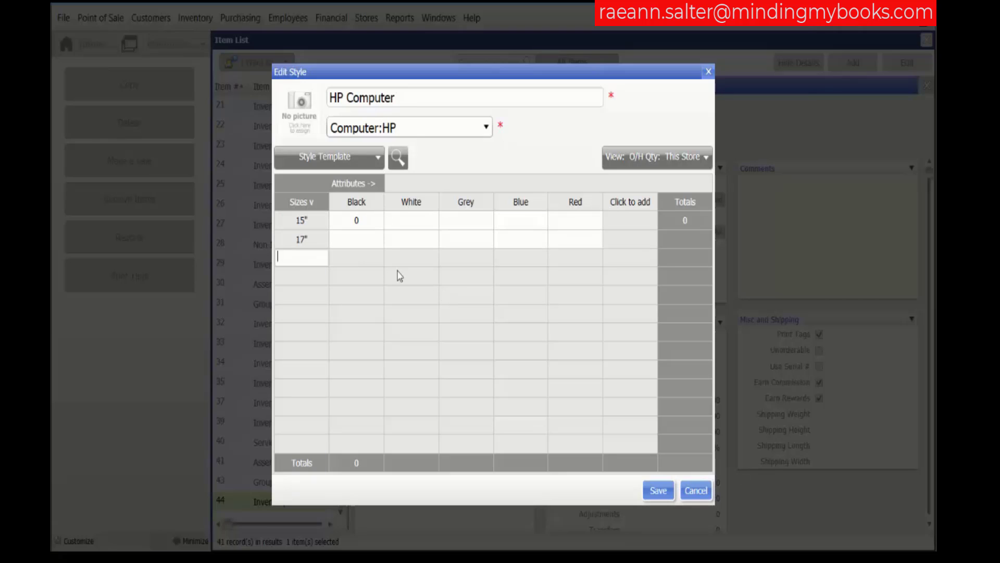
{"action": "type", "text": "19"}
{"action": "key", "text": "Return"}
{"action": "left_click", "coordinate": [315, 257]}
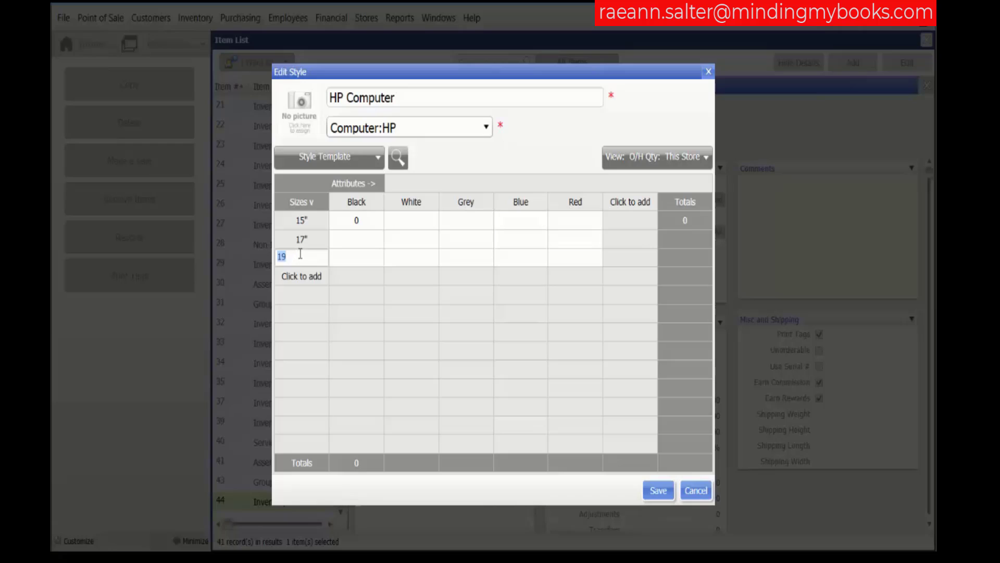
{"action": "type", "text": "19\""}
{"action": "left_click", "coordinate": [295, 277]}
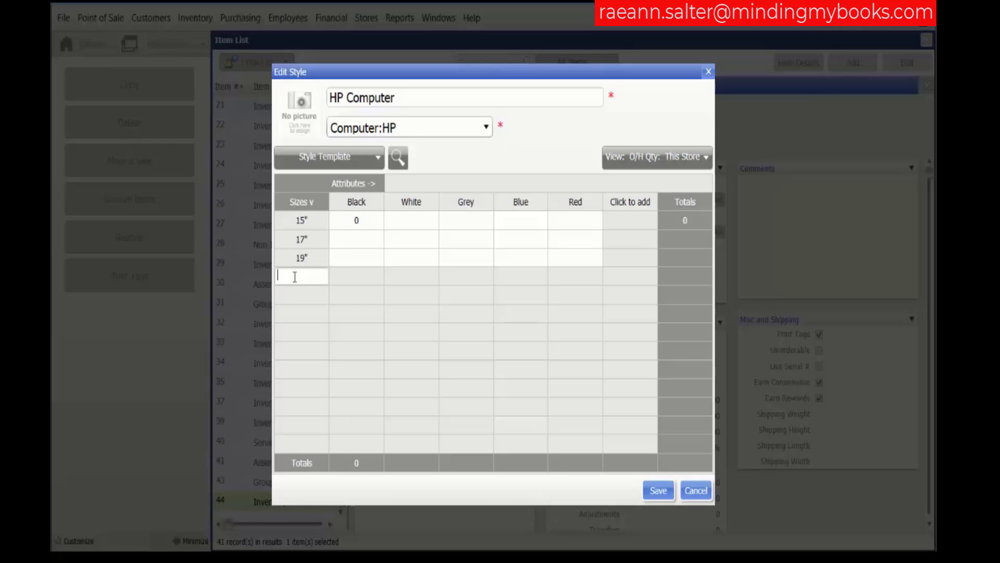
{"action": "type", "text": "21\""}
{"action": "left_click", "coordinate": [294, 202]}
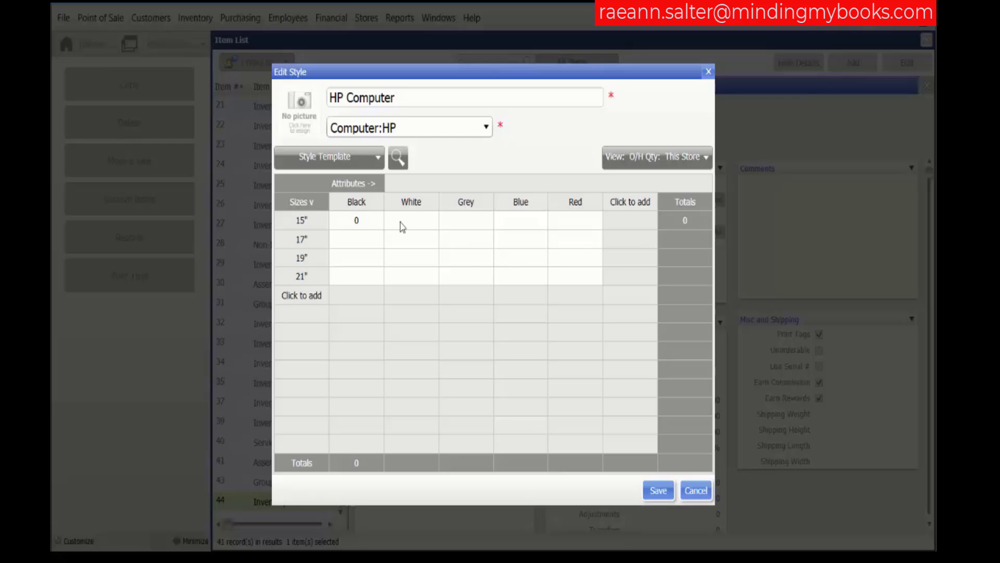
Enter on-hand quantities of 0 for 15" White and Grey, and for 17" enter Black 8, White 4 and Blue 8
{"action": "left_click", "coordinate": [374, 221]}
{"action": "left_click", "coordinate": [424, 219]}
{"action": "type", "text": "0"}
{"action": "left_click", "coordinate": [477, 221]}
{"action": "left_click", "coordinate": [385, 243]}
{"action": "type", "text": "8"}
{"action": "left_click", "coordinate": [414, 242]}
{"action": "type", "text": "4"}
{"action": "left_click", "coordinate": [528, 243]}
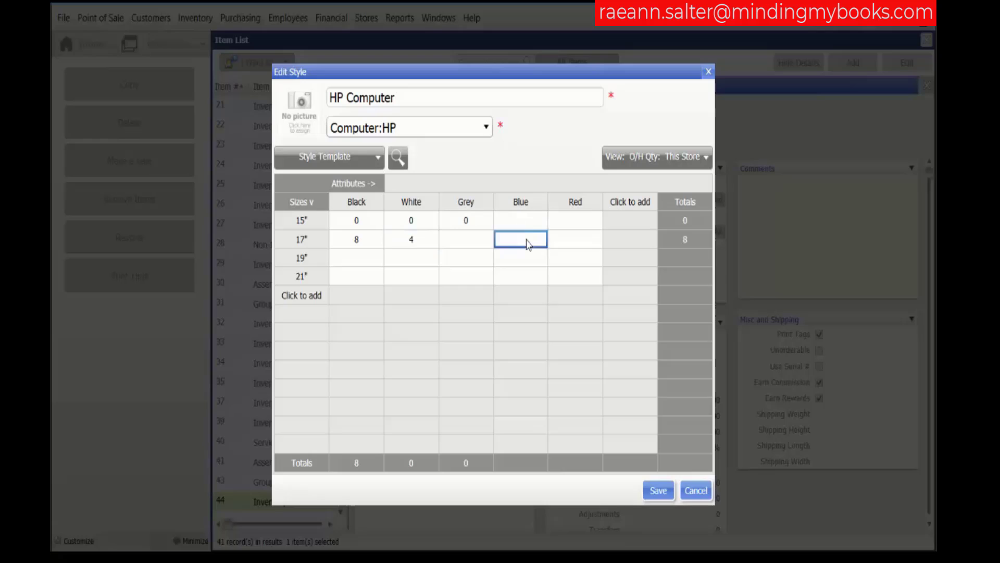
{"action": "type", "text": "8"}
Set the 19" Red quantity to 8 and the Black and White quantities to 0 for sizes 19" and 21"
{"action": "left_click", "coordinate": [581, 257]}
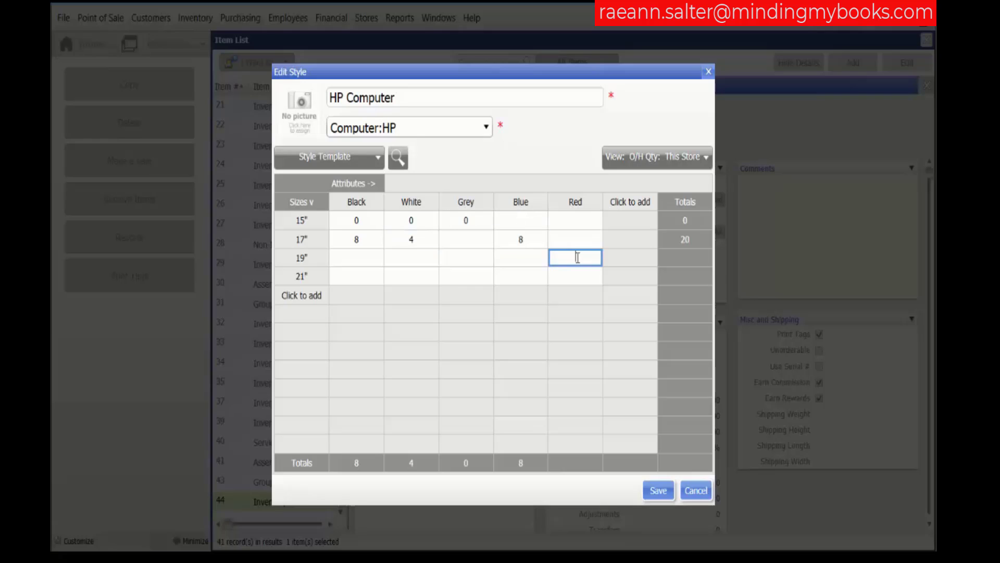
{"action": "type", "text": "8"}
{"action": "left_click", "coordinate": [356, 276]}
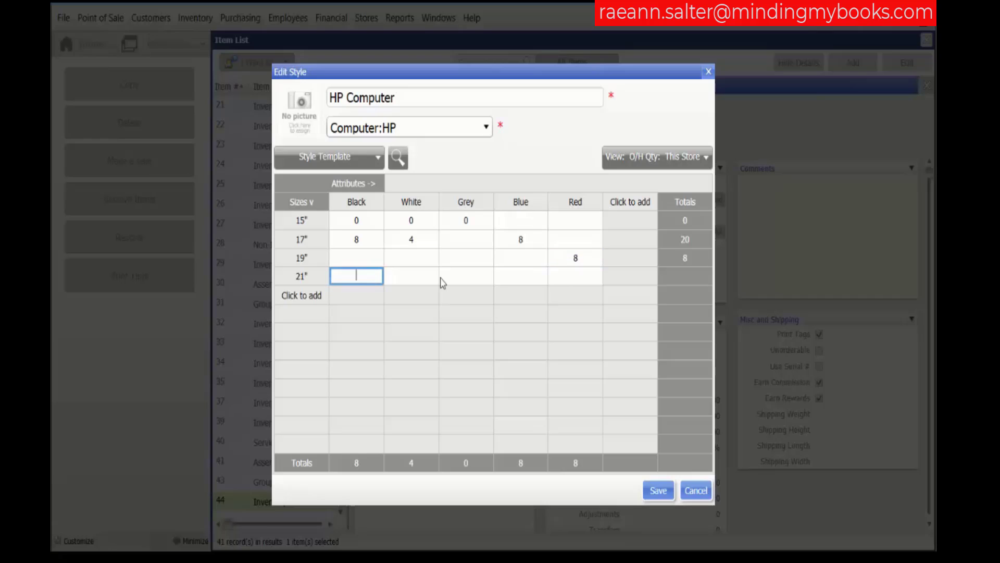
{"action": "type", "text": "0"}
{"action": "left_click", "coordinate": [349, 246]}
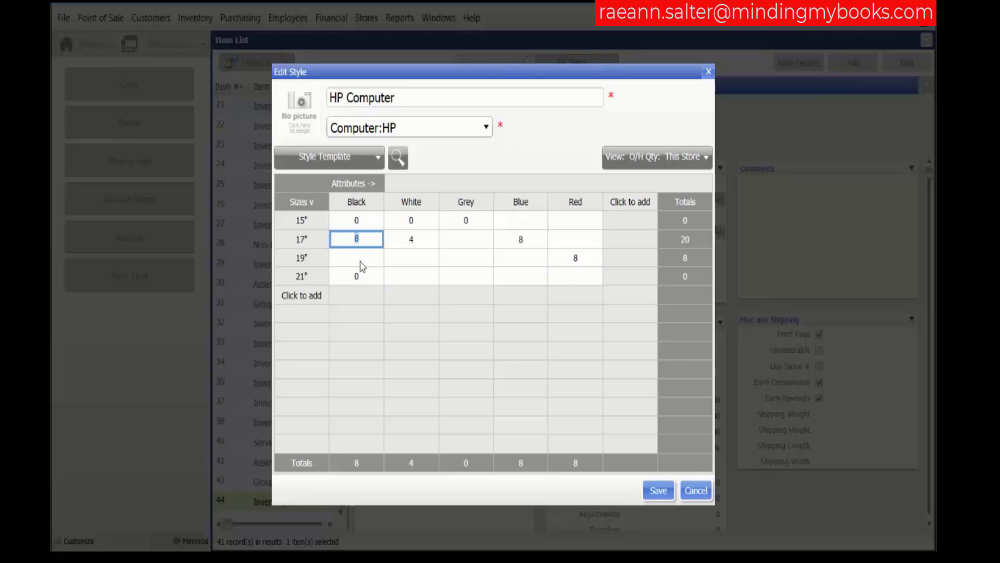
{"action": "left_click", "coordinate": [362, 260]}
{"action": "type", "text": "0"}
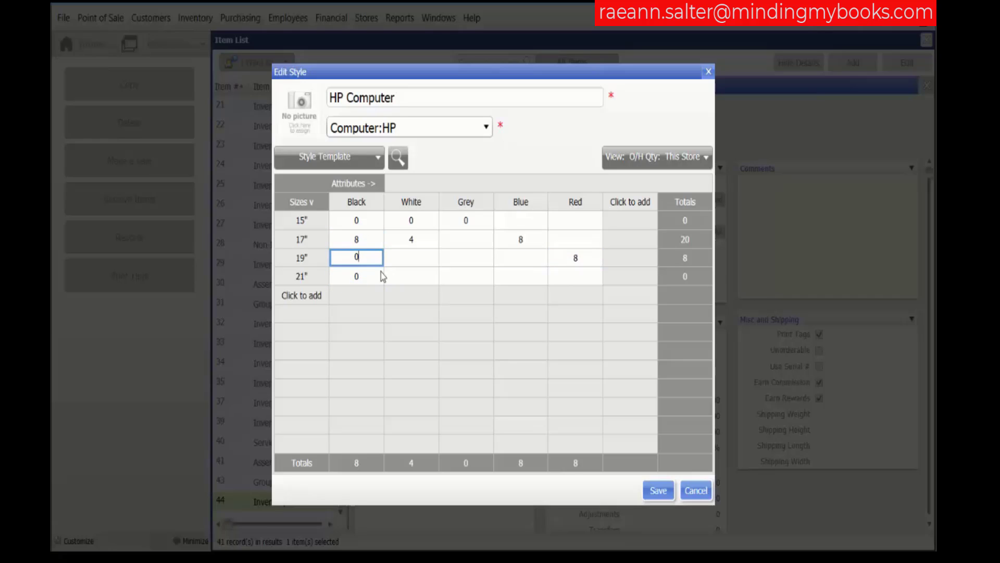
{"action": "left_click", "coordinate": [426, 259]}
{"action": "type", "text": "0"}
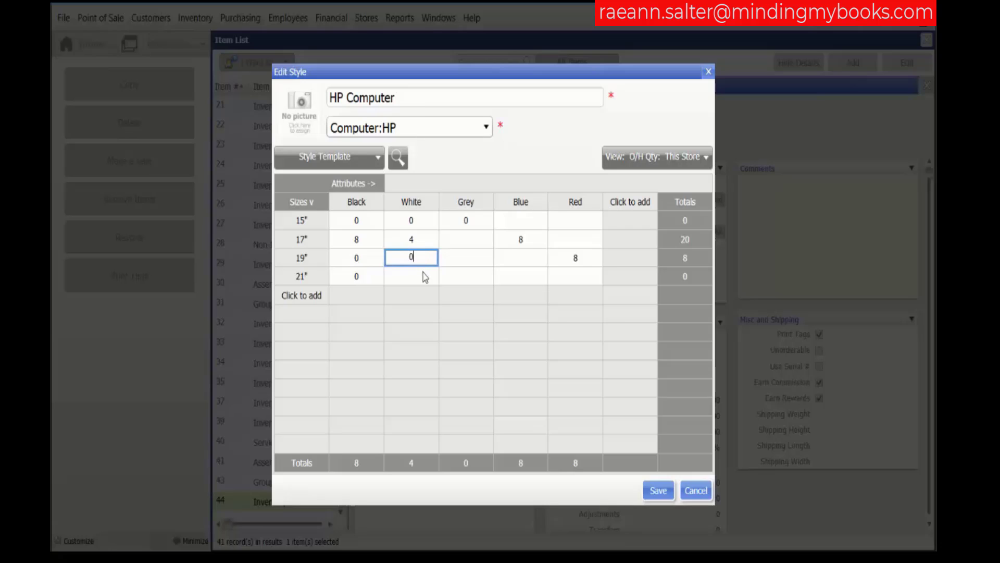
{"action": "left_click", "coordinate": [423, 272]}
{"action": "type", "text": "0"}
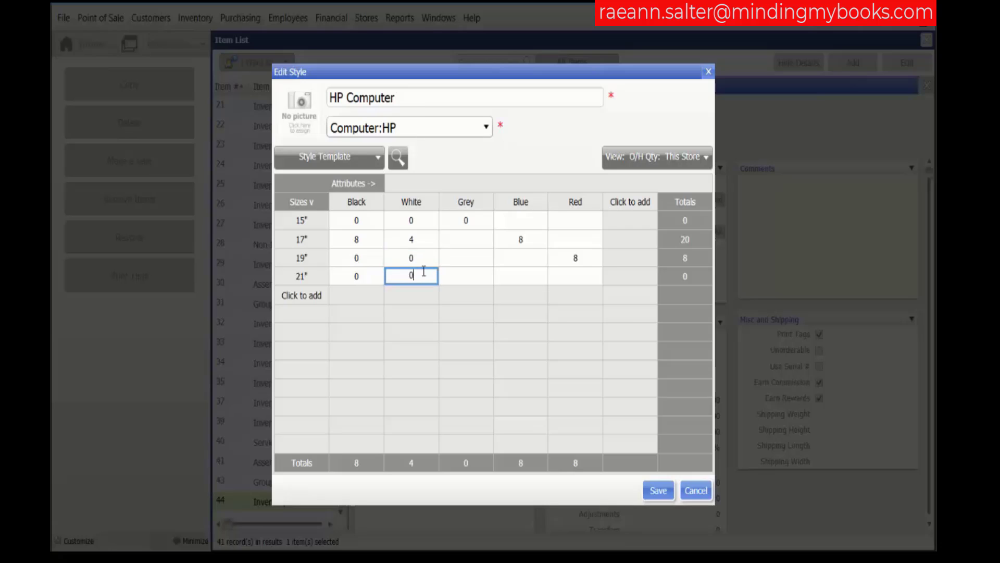
Enter the Grey quantities: 8 for 17", 0 for 19" and 9 for 21"
{"action": "left_click", "coordinate": [472, 242]}
{"action": "type", "text": "8"}
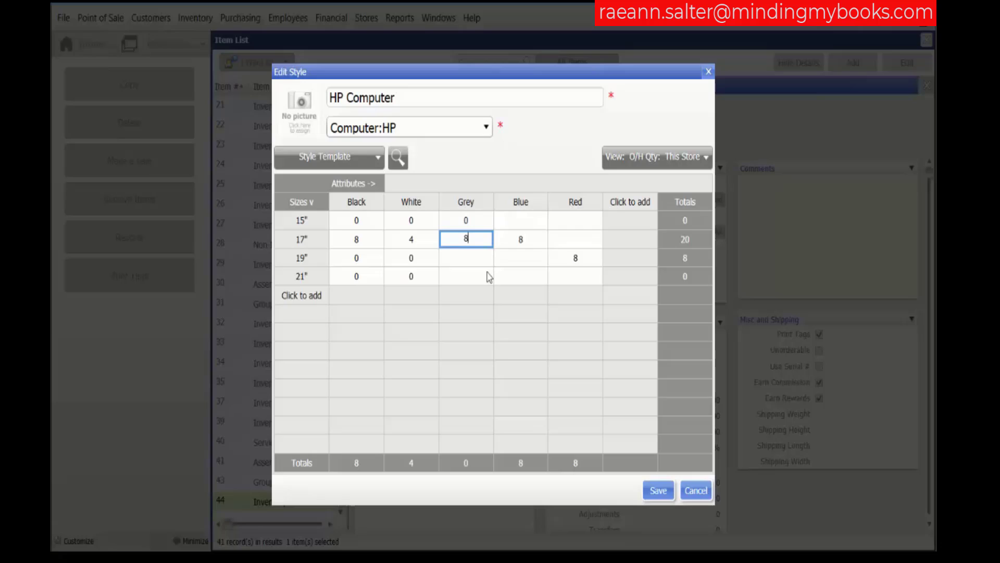
{"action": "left_click", "coordinate": [469, 256]}
{"action": "type", "text": "0"}
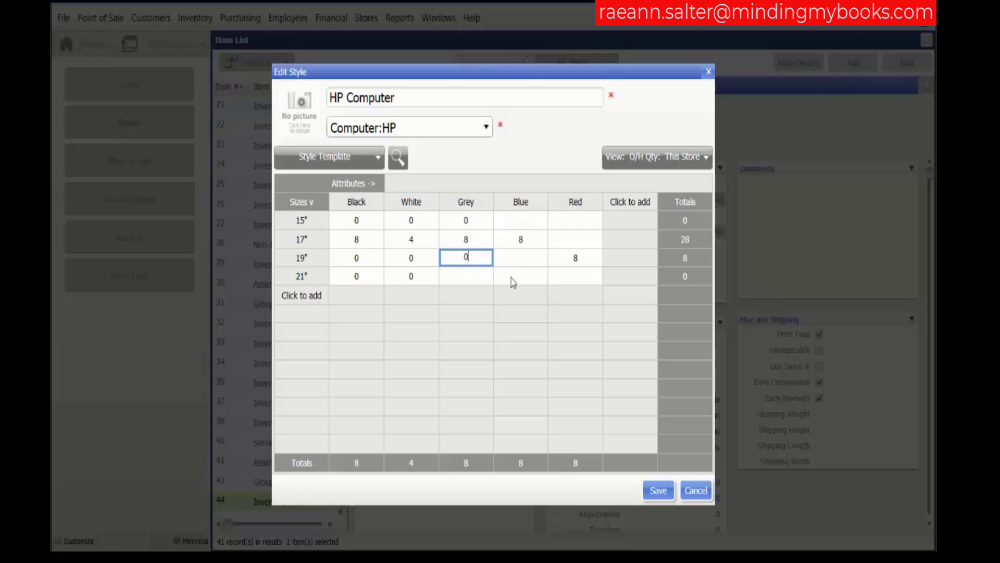
{"action": "left_click", "coordinate": [478, 276]}
{"action": "type", "text": "9"}
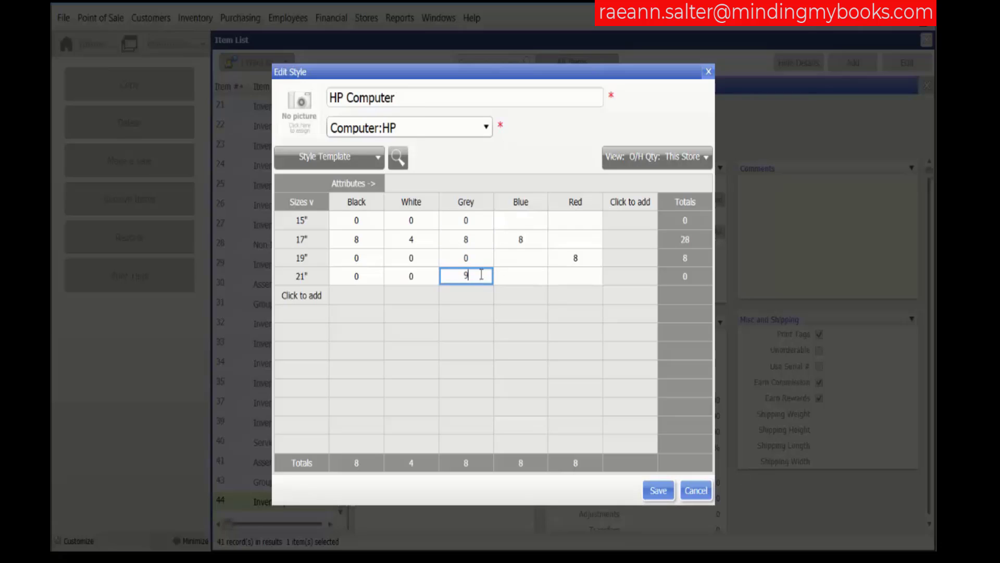
Enter the Blue quantities: 0 for 15", 7 for 19" and 2 for 21"
{"action": "left_click", "coordinate": [516, 221]}
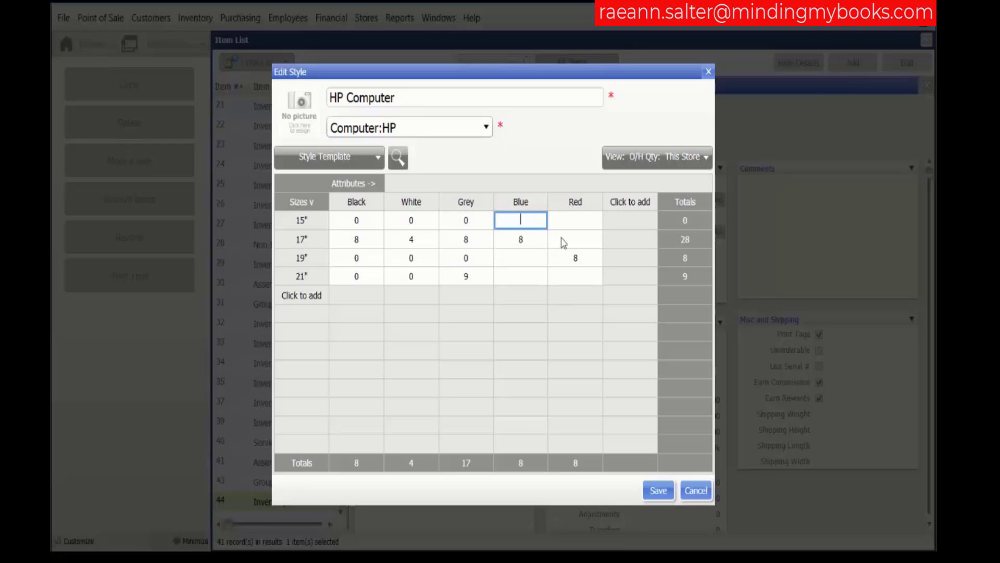
{"action": "type", "text": "0"}
{"action": "left_click", "coordinate": [527, 259]}
{"action": "type", "text": "7"}
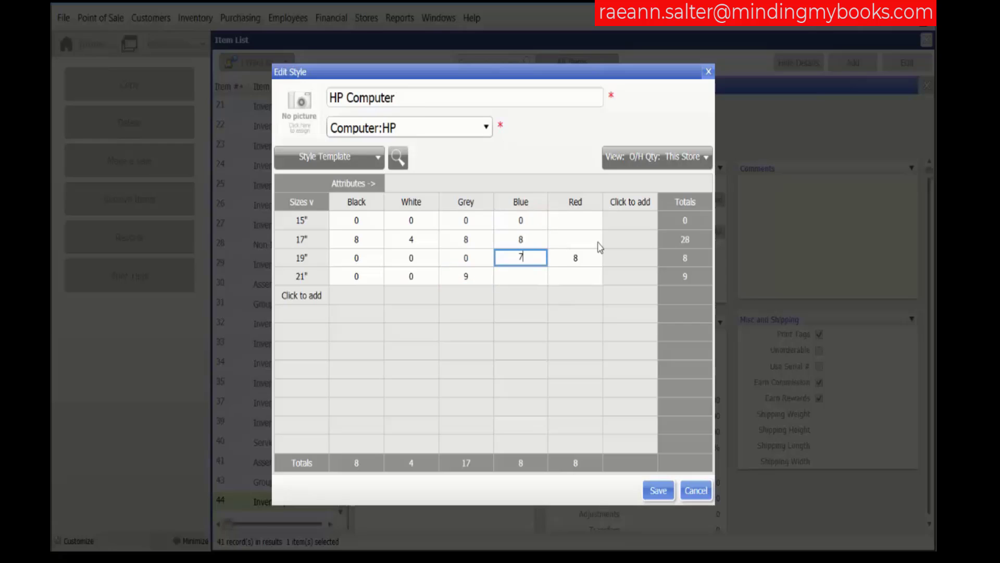
{"action": "left_click", "coordinate": [538, 275]}
{"action": "type", "text": "2"}
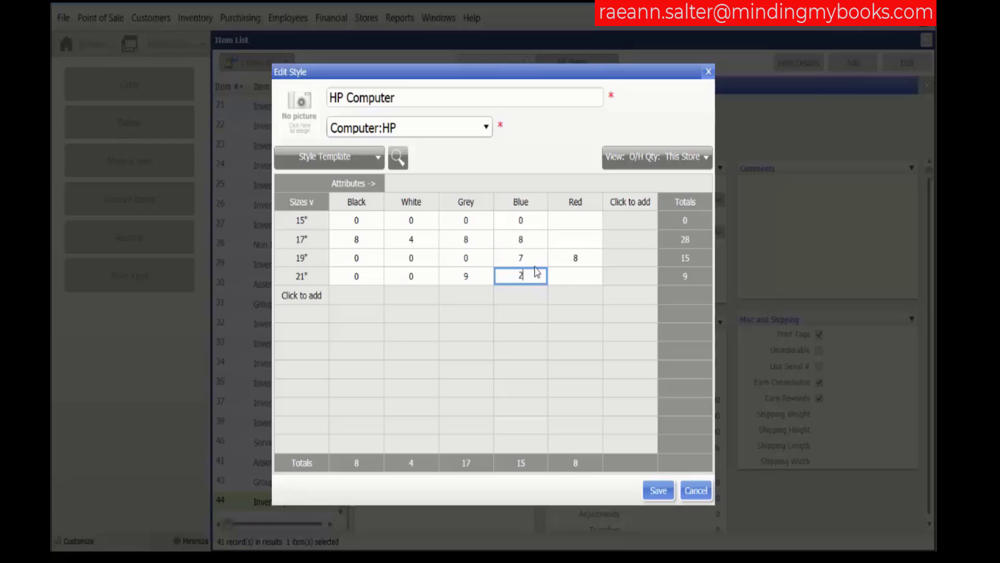
Enter the Red quantities: 6 for 21", 7 for 15" and 9 for 17"
{"action": "left_click", "coordinate": [580, 276]}
{"action": "type", "text": "+6"}
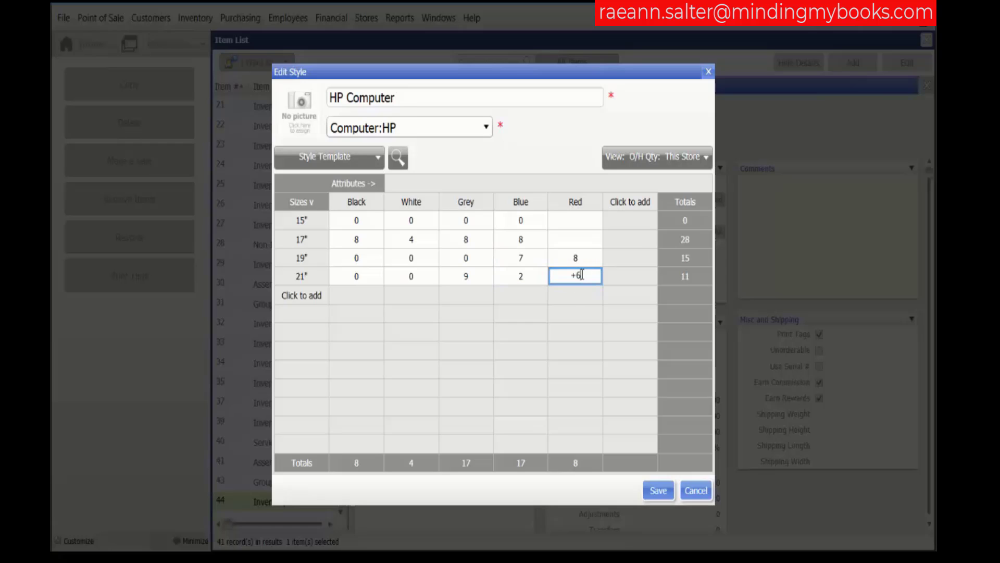
{"action": "key", "text": "BackSpace"}
{"action": "key", "text": "BackSpace"}
{"action": "type", "text": "6"}
{"action": "left_click", "coordinate": [584, 223]}
{"action": "type", "text": "7"}
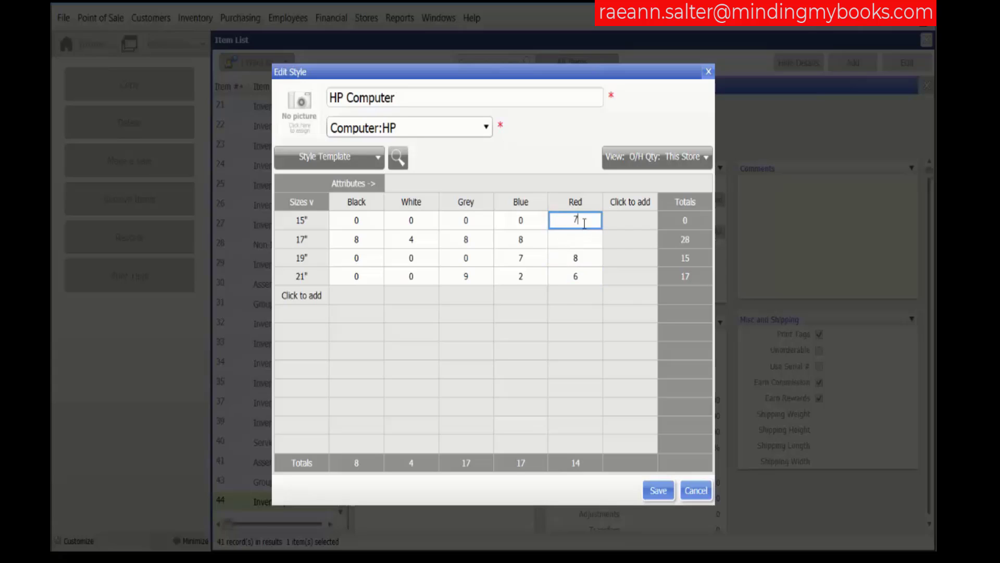
{"action": "left_click", "coordinate": [586, 242]}
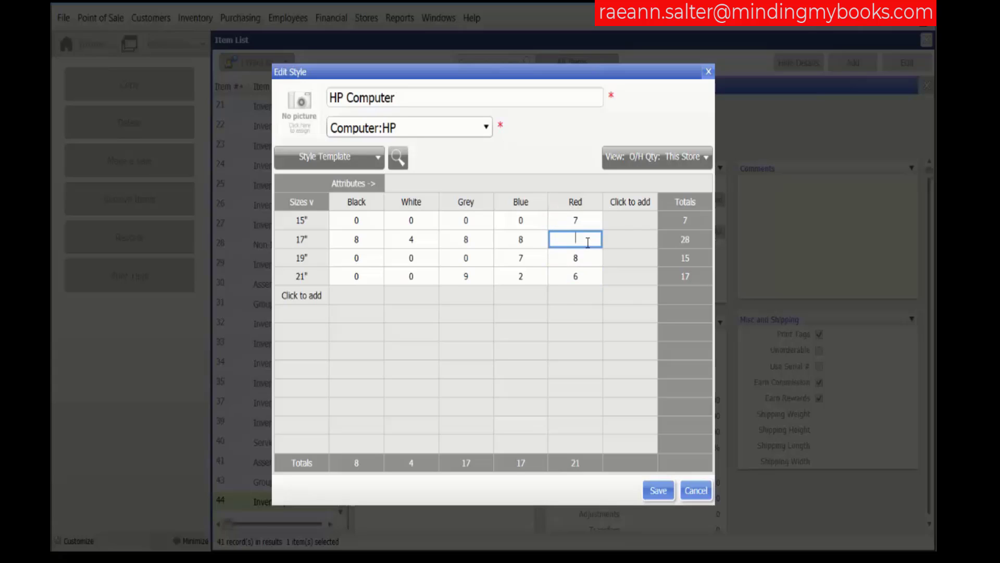
{"action": "type", "text": "9"}
{"action": "left_click", "coordinate": [592, 258]}
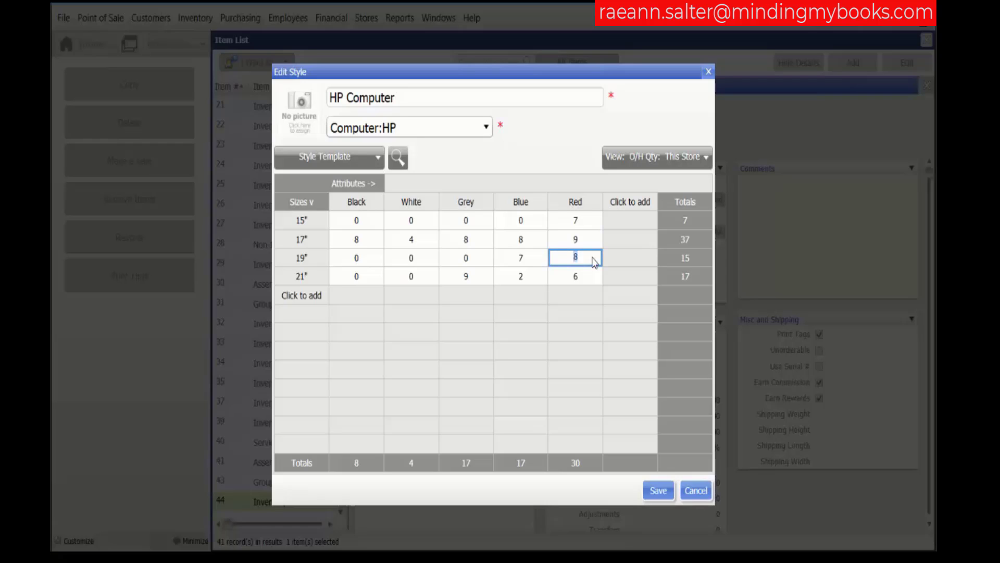
Save the HP Computer style and close the item detail view to show the full item list
{"action": "left_click", "coordinate": [661, 493]}
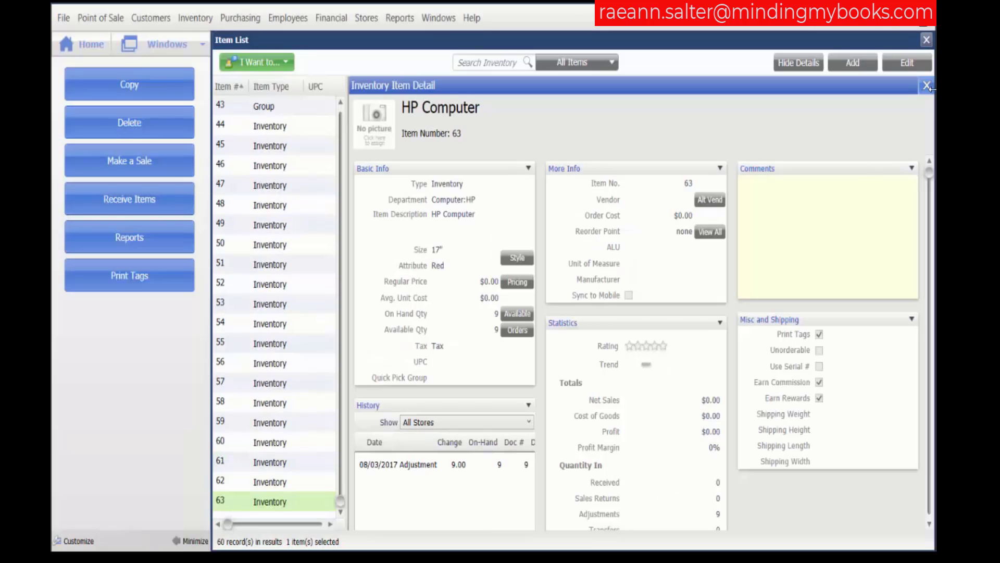
{"action": "left_click", "coordinate": [927, 86]}
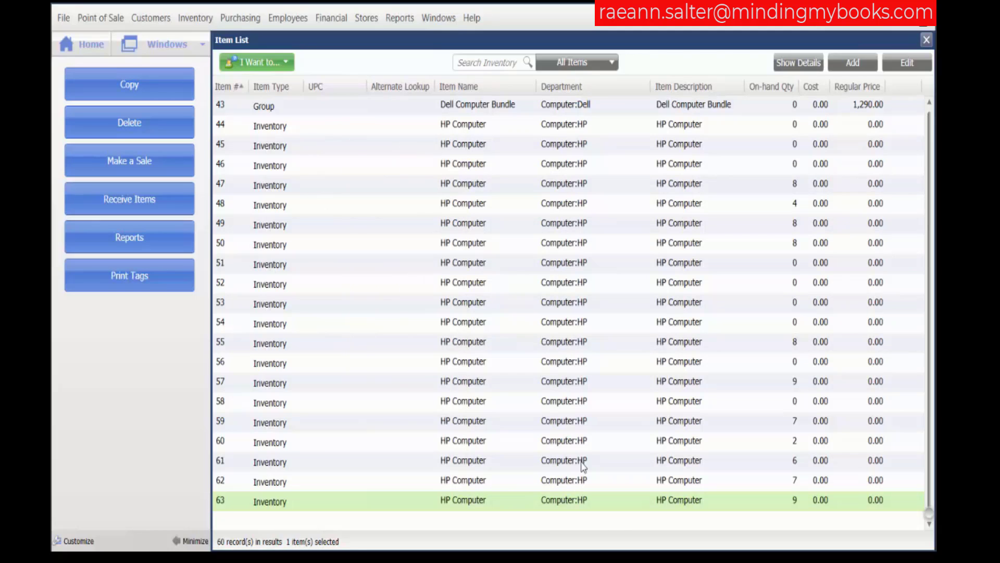
Edit HP Computer item 46, open its style grid and add 23" as a size
{"action": "left_click", "coordinate": [922, 67]}
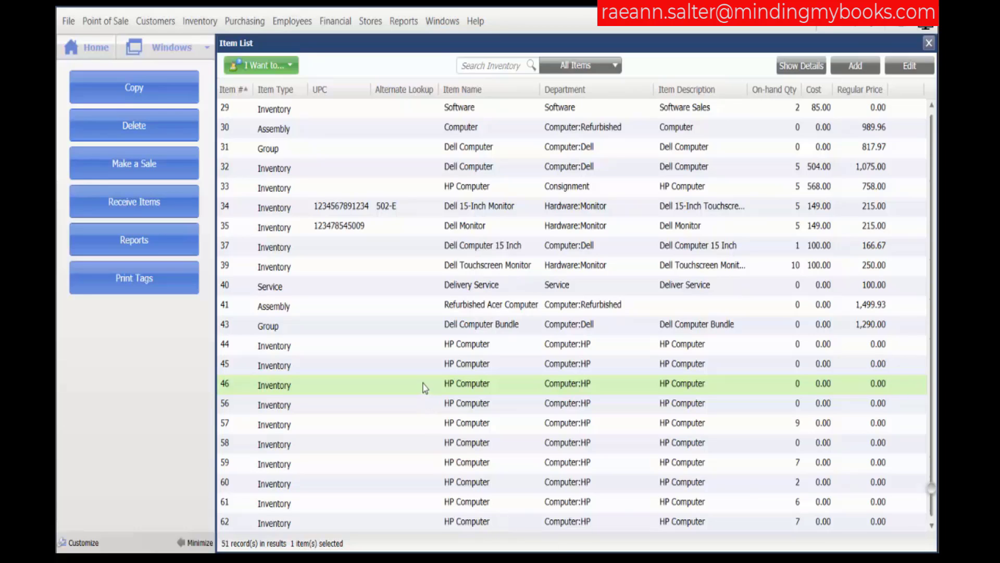
{"action": "left_click", "coordinate": [905, 72]}
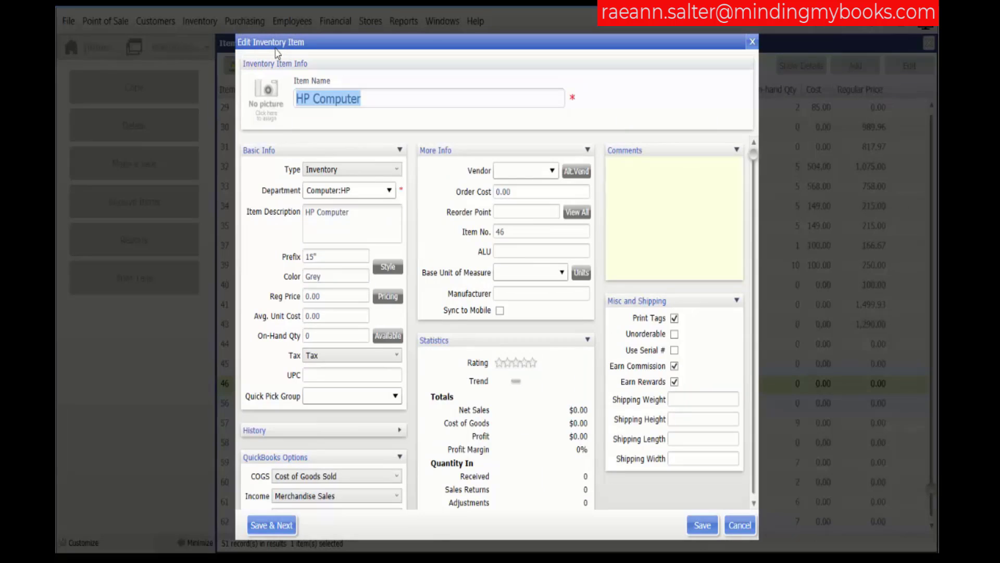
{"action": "left_click", "coordinate": [388, 268]}
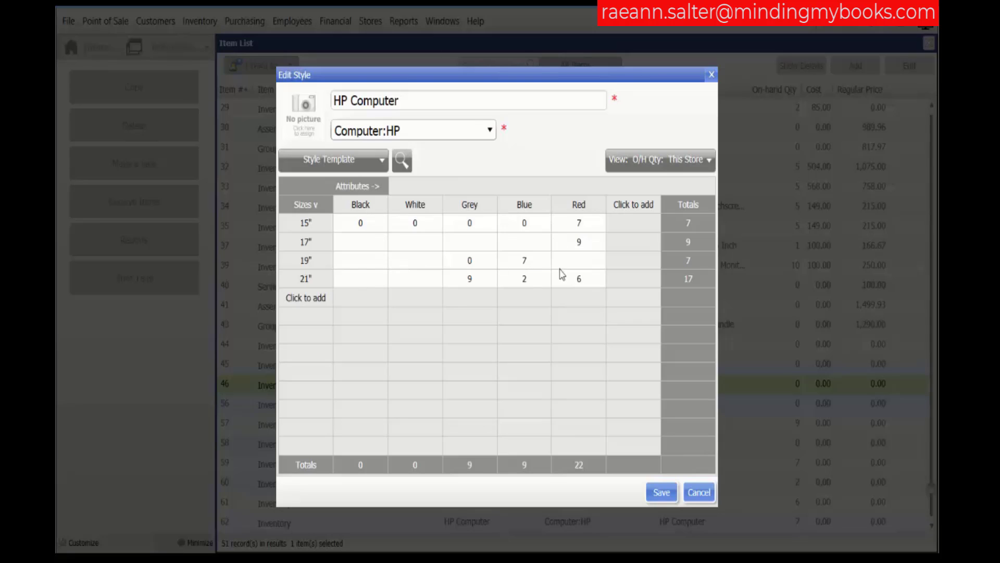
{"action": "left_click", "coordinate": [314, 299]}
{"action": "left_click", "coordinate": [624, 206]}
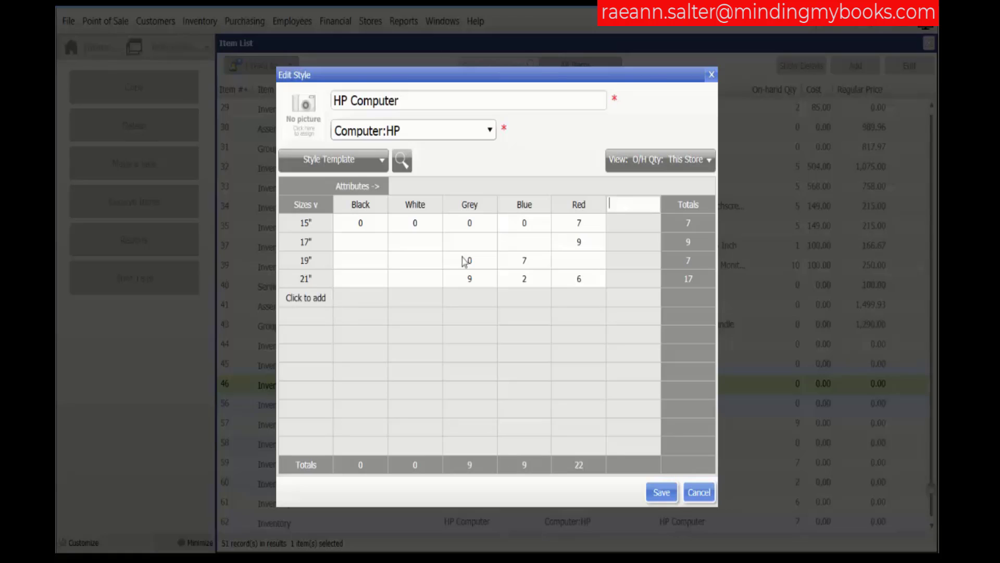
{"action": "left_click", "coordinate": [363, 297]}
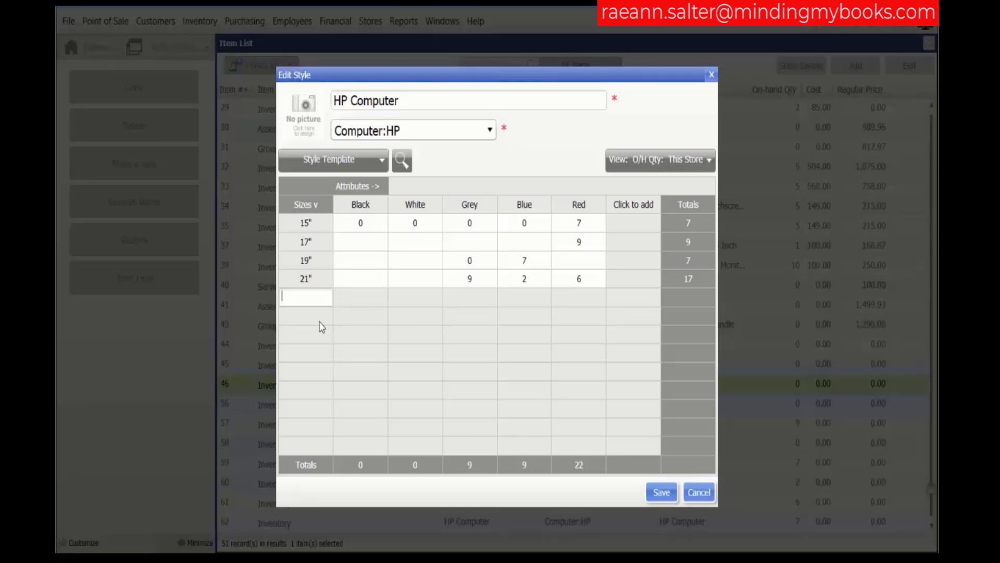
{"action": "type", "text": "23\""}
Enter the 23" quantities: 1 for Black, 0 for White, 8 for Grey, 1 for Blue and 7 for Red
{"action": "left_click", "coordinate": [350, 302]}
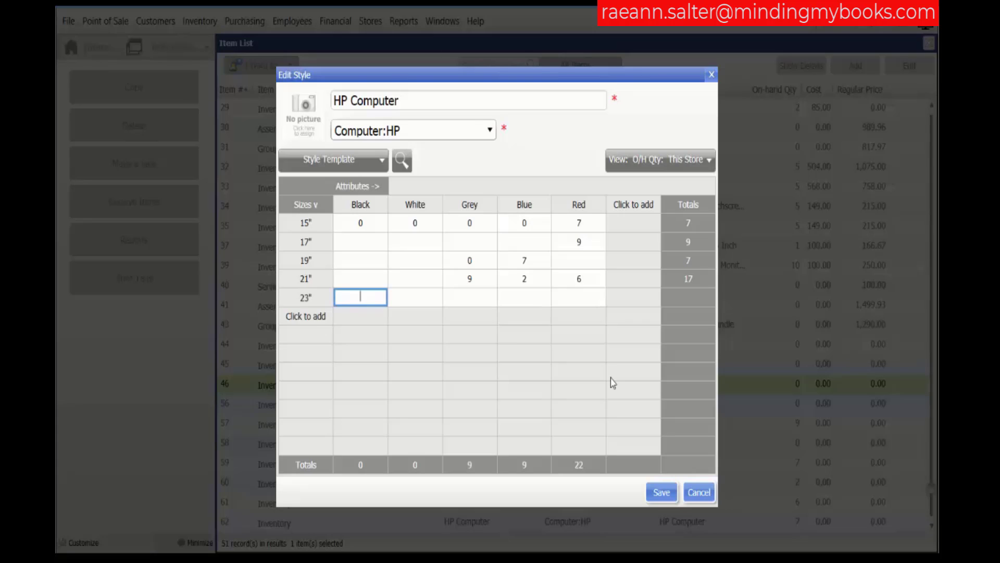
{"action": "type", "text": "1"}
{"action": "key", "text": "Tab"}
{"action": "type", "text": "0"}
{"action": "key", "text": "Tab"}
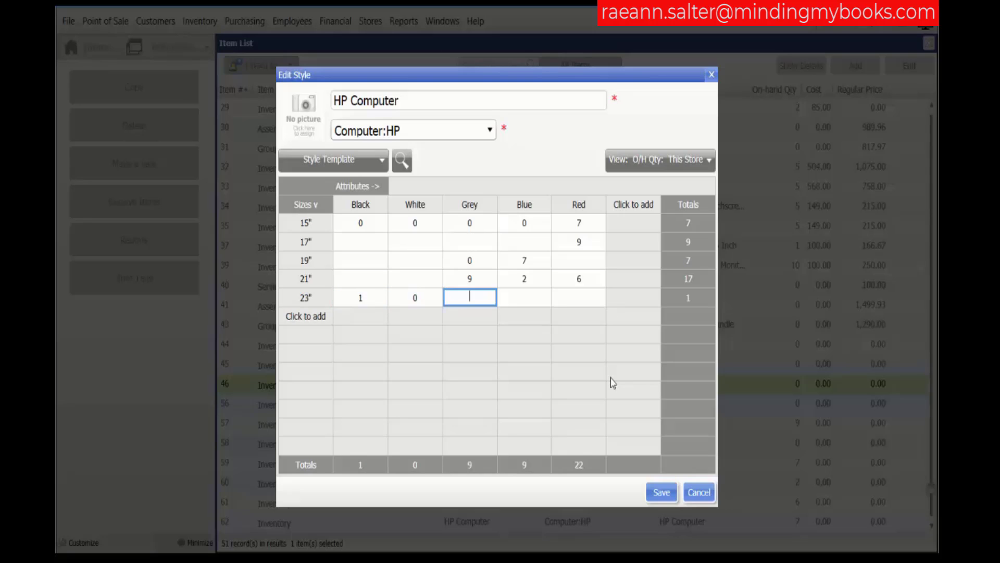
{"action": "type", "text": "8"}
{"action": "key", "text": "Tab"}
{"action": "type", "text": "1"}
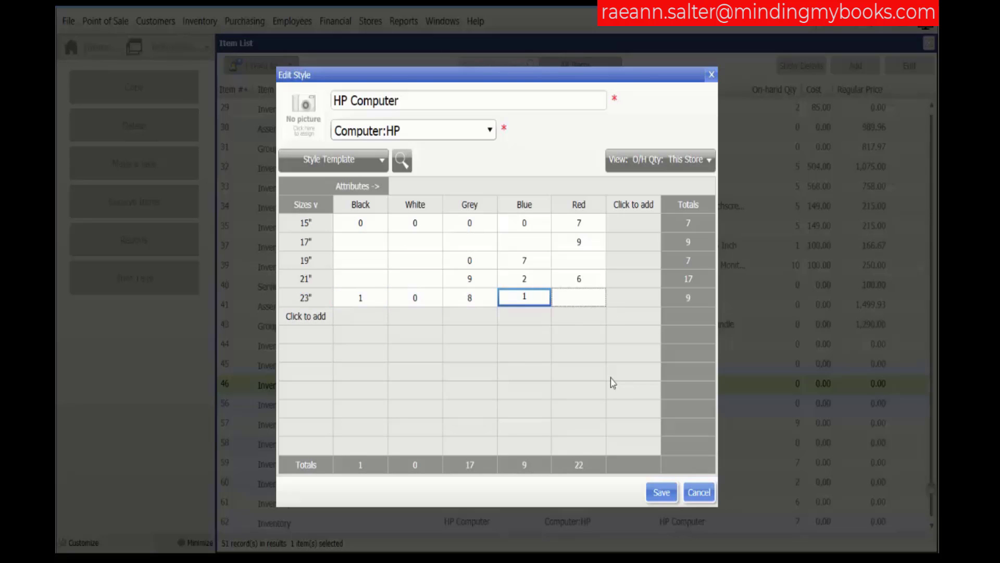
{"action": "key", "text": "Tab"}
{"action": "type", "text": "7"}
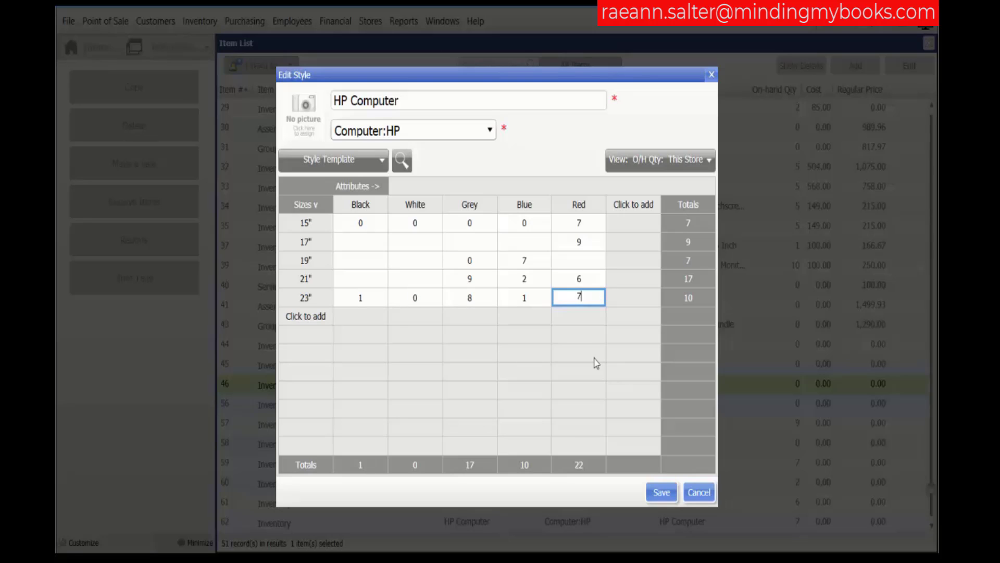
{"action": "key", "text": "Return"}
Set the White 21" quantity to 4 and save the HP Computer style
{"action": "left_click", "coordinate": [319, 278]}
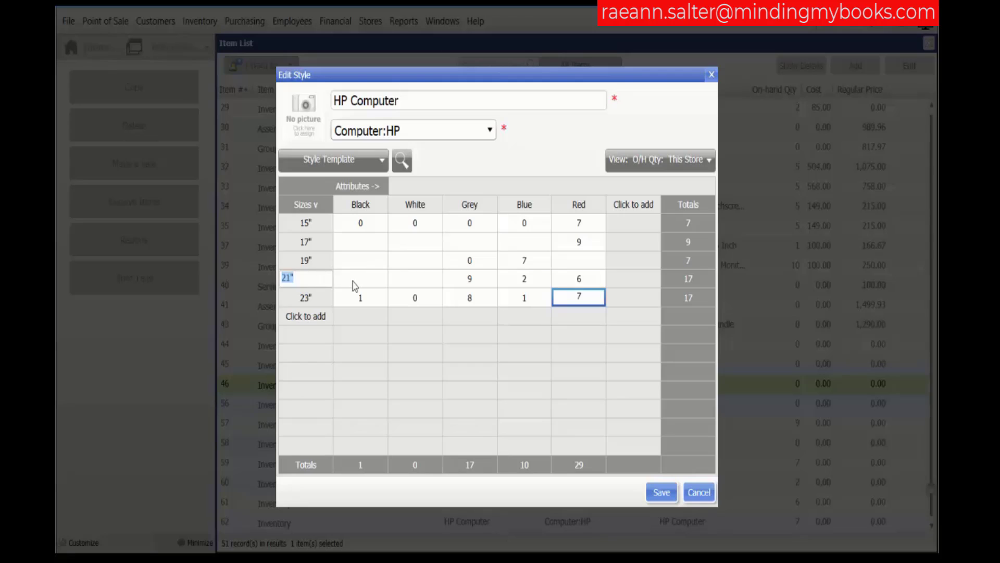
{"action": "left_click", "coordinate": [356, 280]}
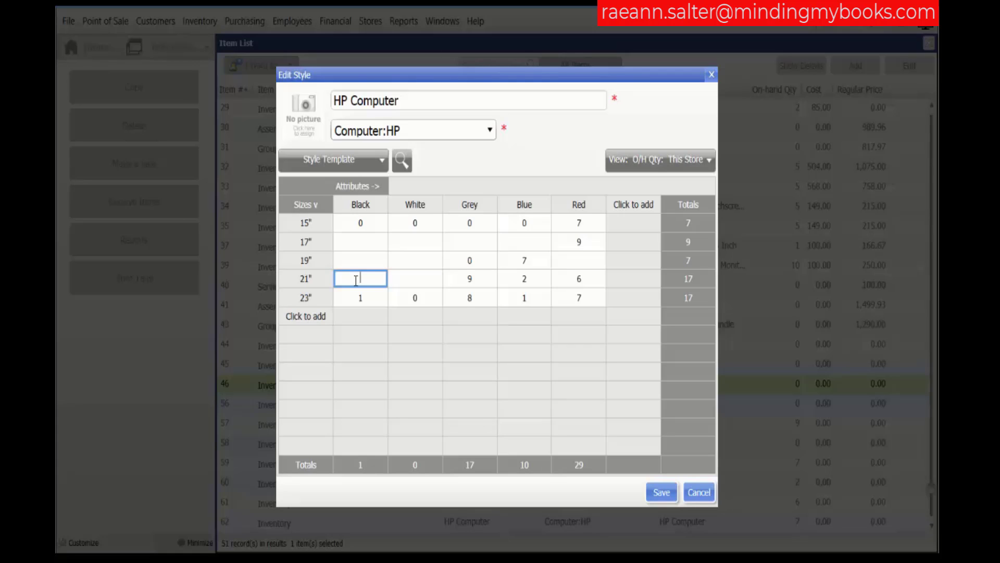
{"action": "left_click", "coordinate": [419, 282]}
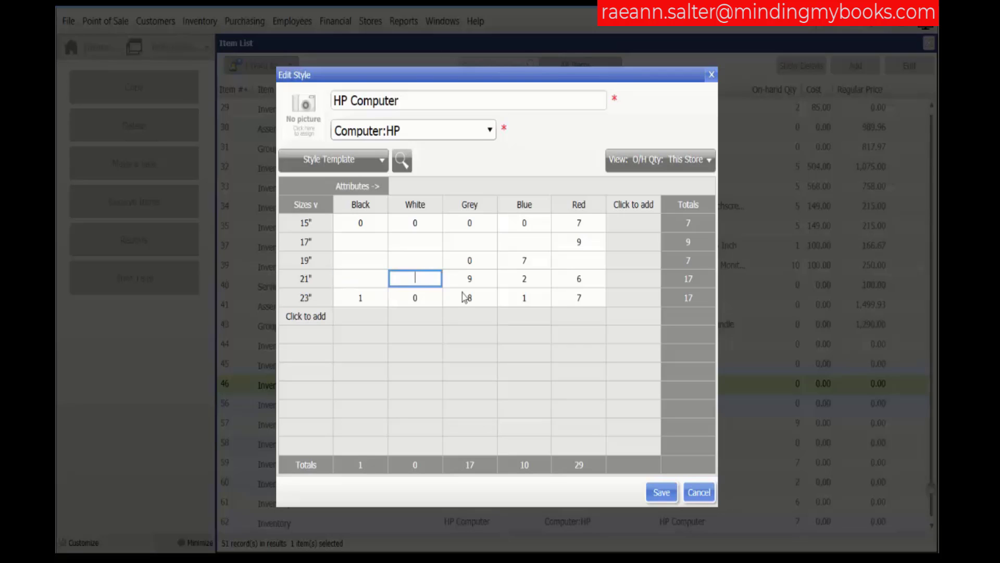
{"action": "type", "text": "4"}
{"action": "key", "text": "Tab"}
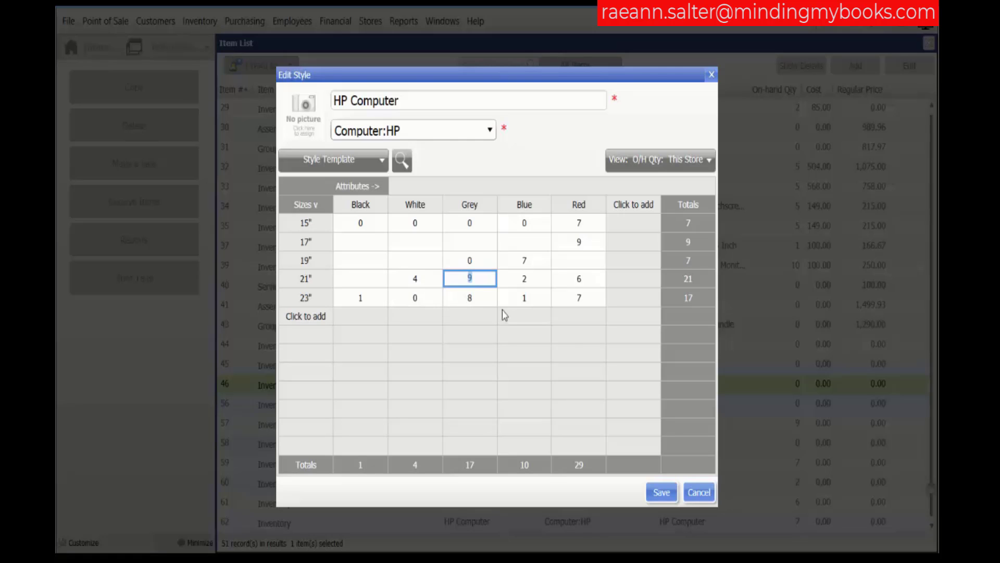
{"action": "left_click", "coordinate": [660, 492]}
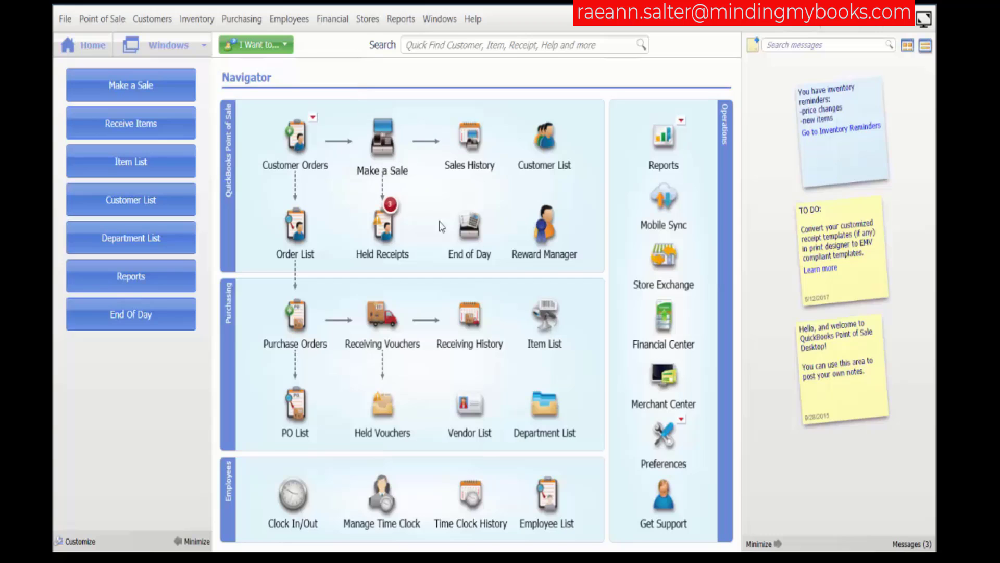
Open a blank inventory item from the item list, examine its order cost field and cancel the entry
{"action": "left_click", "coordinate": [542, 327]}
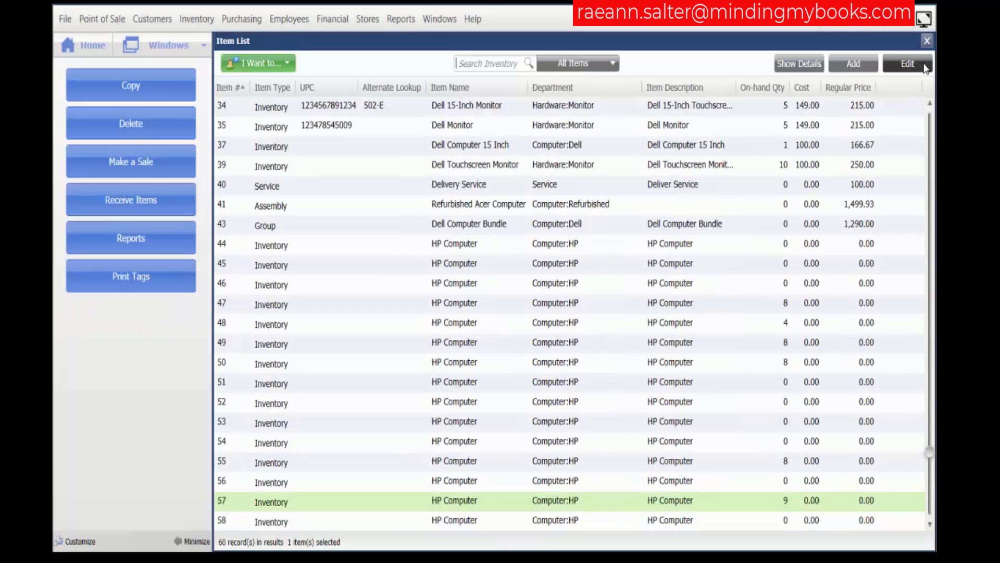
{"action": "left_click", "coordinate": [853, 64]}
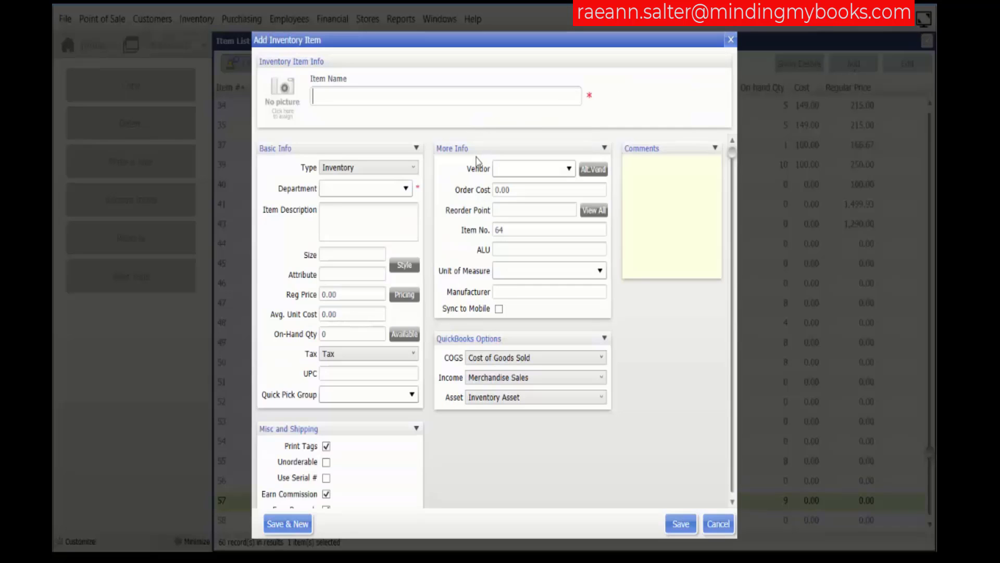
{"action": "left_click", "coordinate": [508, 189]}
{"action": "left_click", "coordinate": [718, 523]}
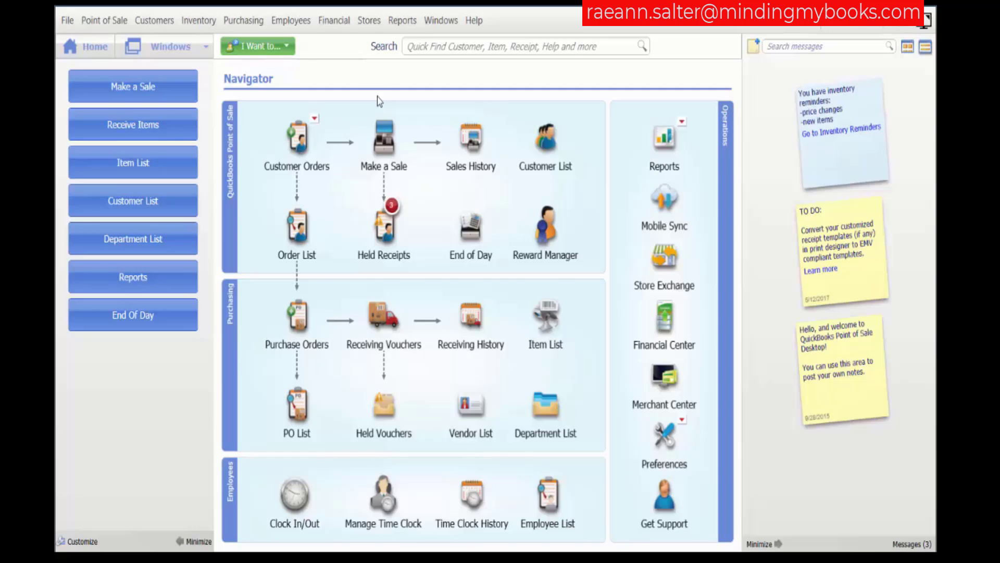
Open the Cable Installation service item for editing and examine its price levels, markdowns and price calculation
{"action": "left_click", "coordinate": [552, 331]}
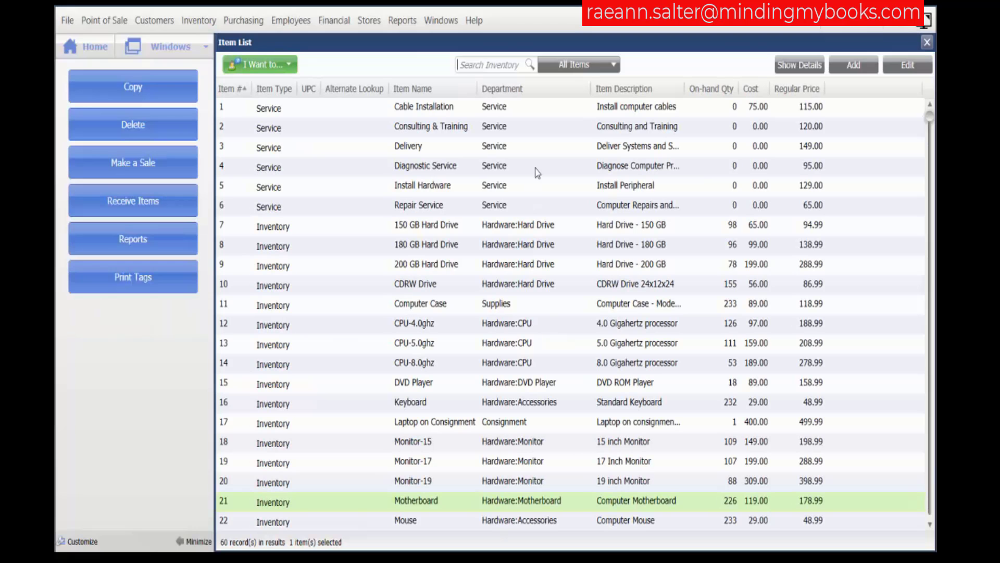
{"action": "left_click", "coordinate": [520, 116]}
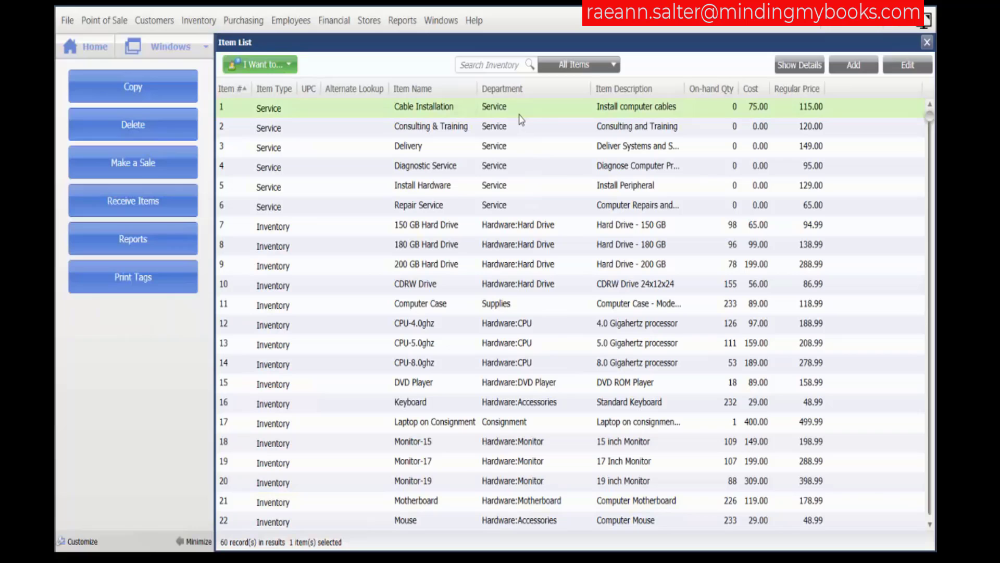
{"action": "left_click", "coordinate": [909, 66]}
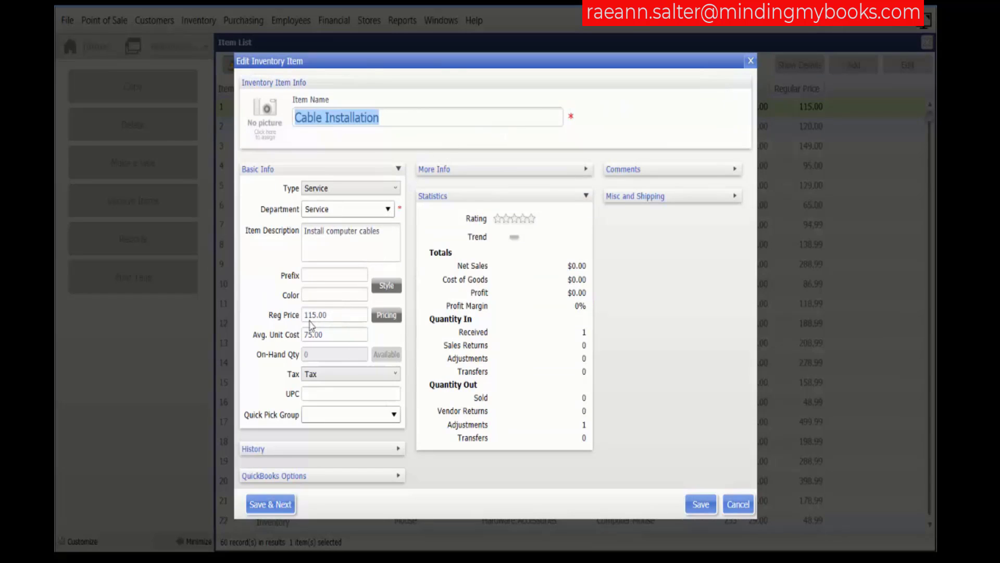
{"action": "left_click", "coordinate": [387, 315]}
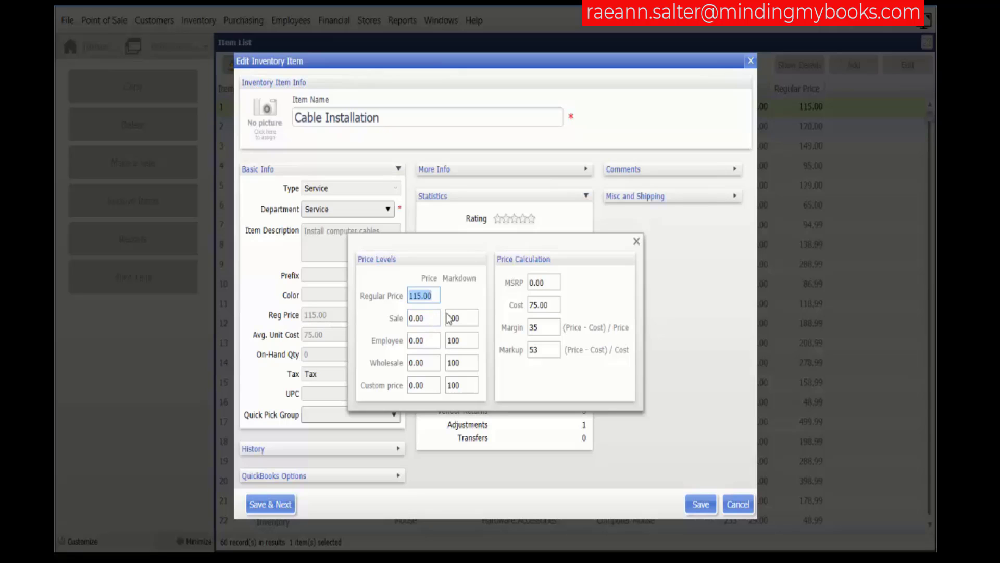
{"action": "left_click", "coordinate": [449, 318]}
{"action": "left_click", "coordinate": [689, 287]}
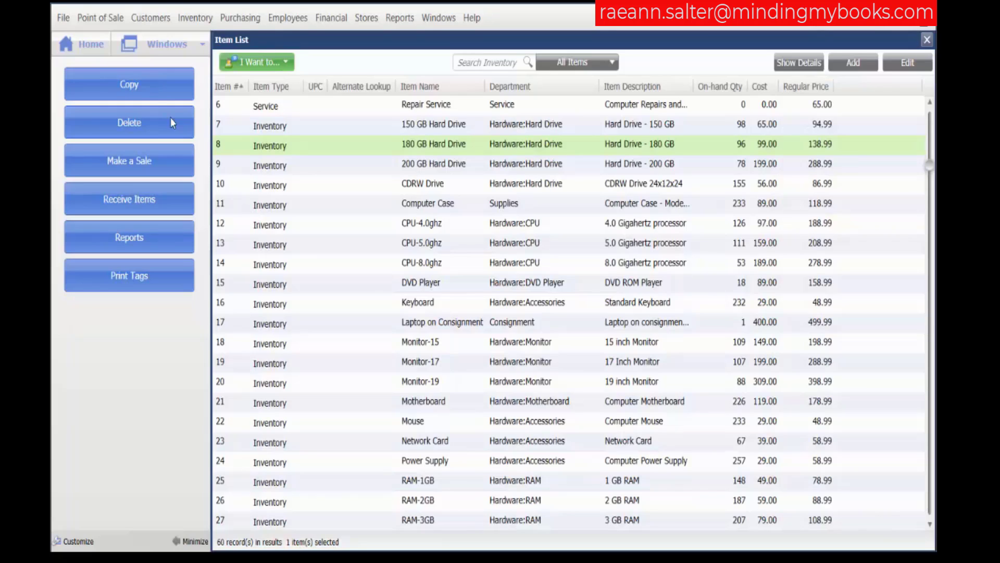
Add ounces as a unit of measure in the company's inventory preferences
{"action": "left_click", "coordinate": [63, 18]}
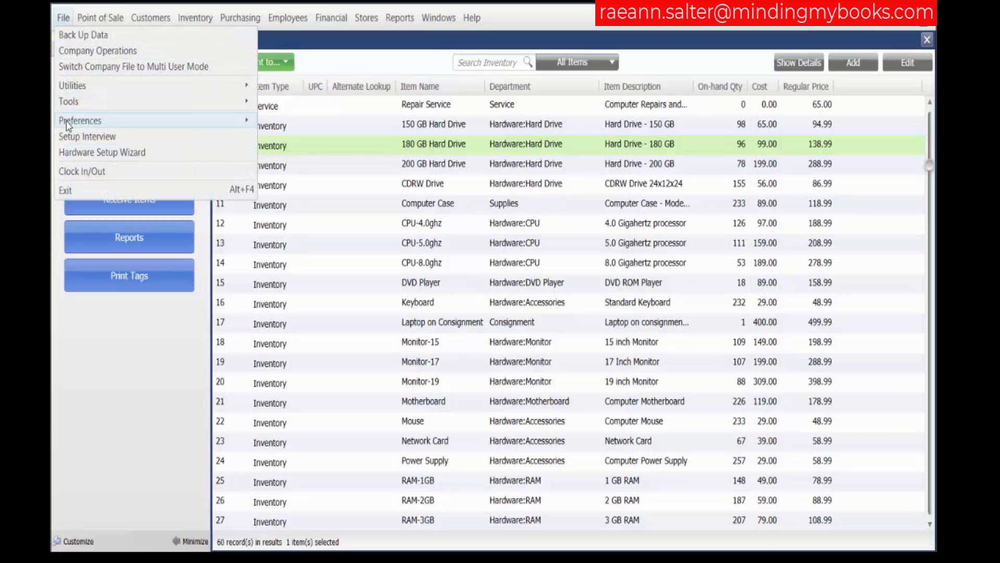
{"action": "mouse_move", "coordinate": [69, 123]}
{"action": "left_click", "coordinate": [279, 125]}
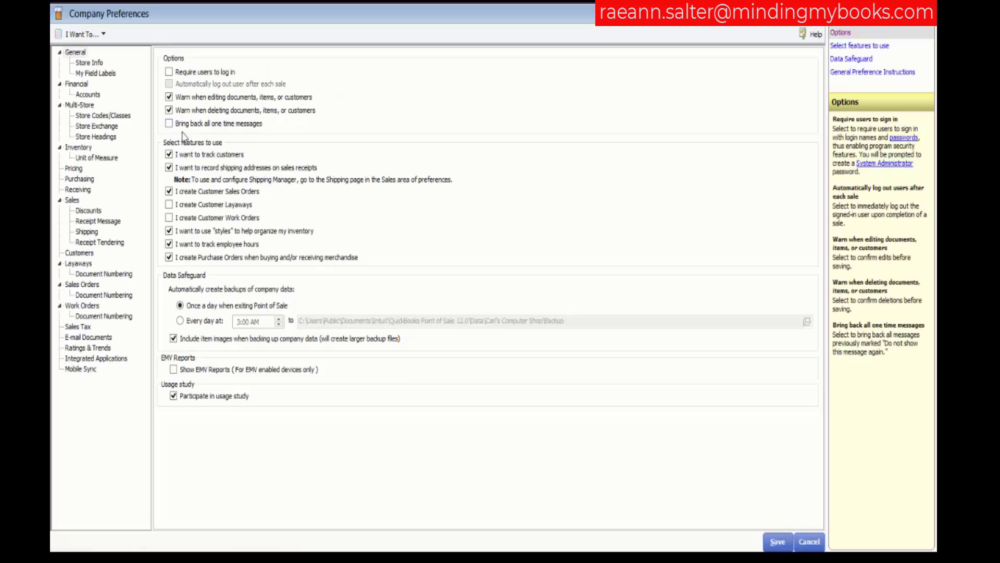
{"action": "left_click", "coordinate": [81, 148]}
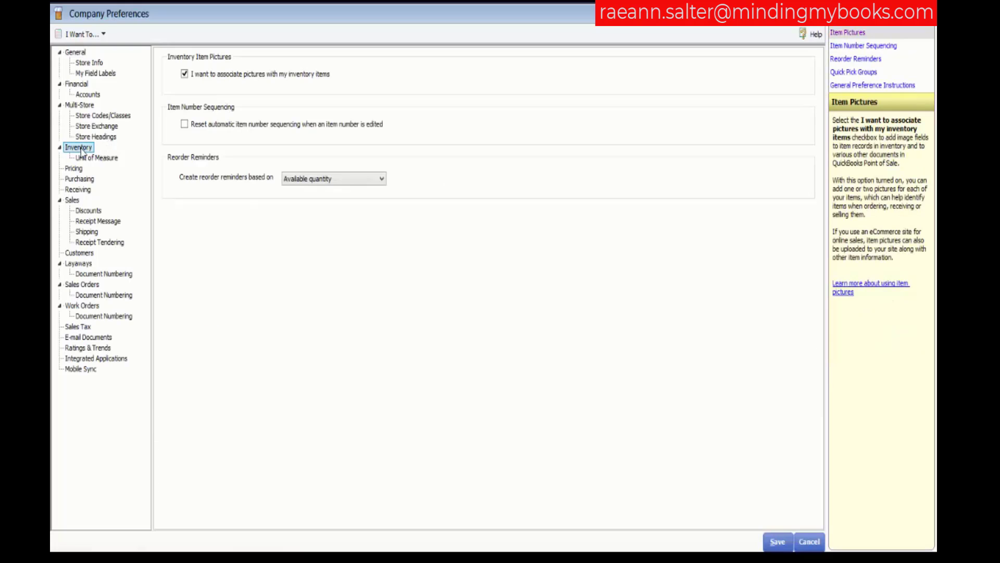
{"action": "left_click", "coordinate": [83, 158]}
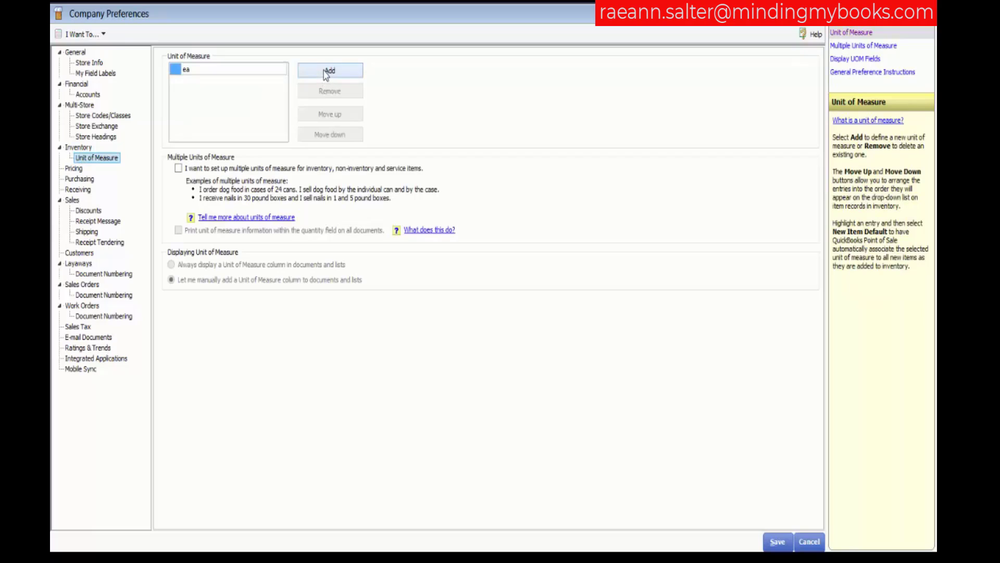
{"action": "left_click", "coordinate": [327, 72]}
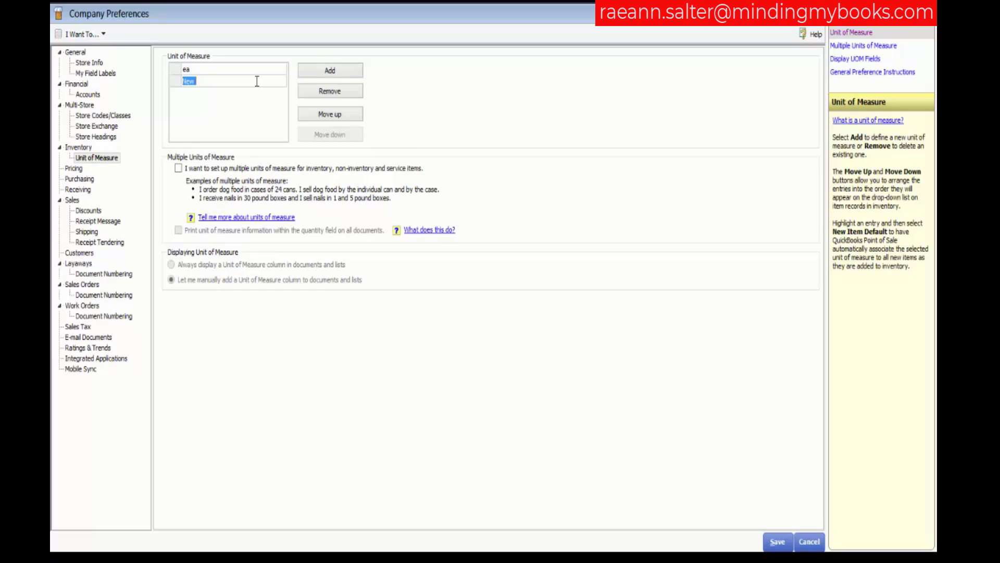
{"action": "type", "text": "ounces"}
Add pounds and a further New entry to the unit of measure list, and enable multiple units of measure
{"action": "left_click", "coordinate": [308, 70]}
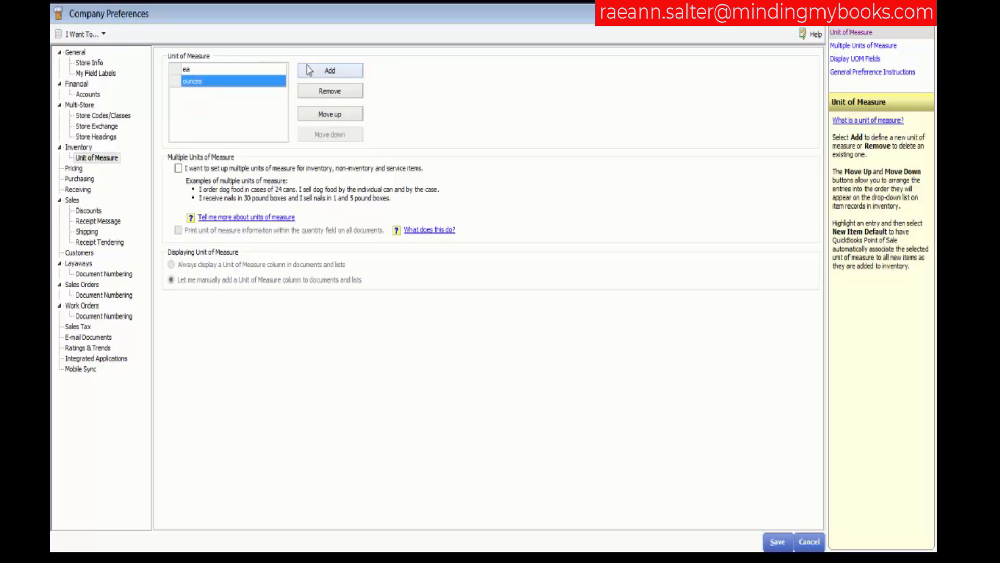
{"action": "type", "text": "P"}
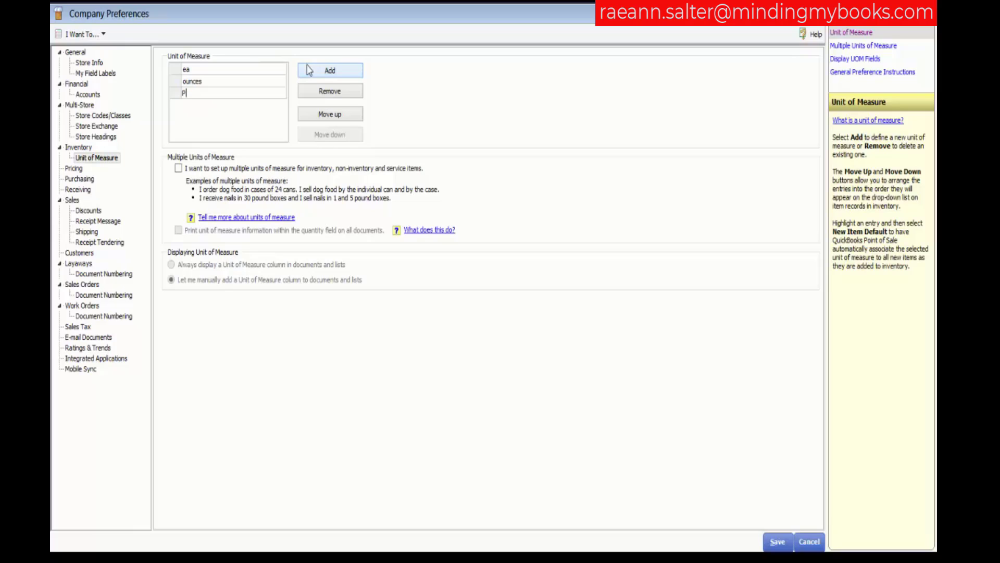
{"action": "type", "text": "ou"}
{"action": "key", "text": "BackSpace"}
{"action": "key", "text": "BackSpace"}
{"action": "key", "text": "BackSpace"}
{"action": "type", "text": "pounds"}
{"action": "left_click", "coordinate": [308, 70]}
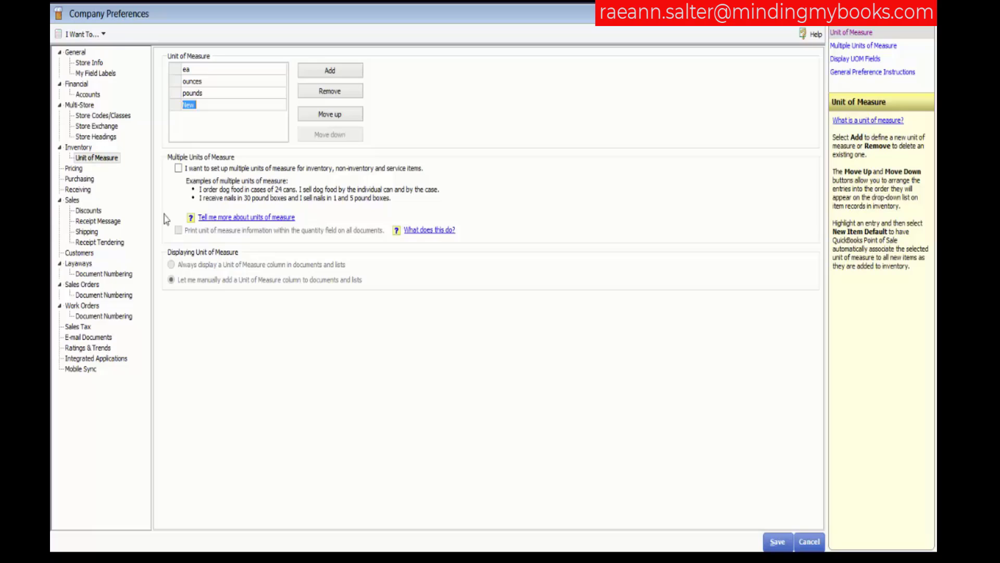
{"action": "left_click", "coordinate": [178, 169]}
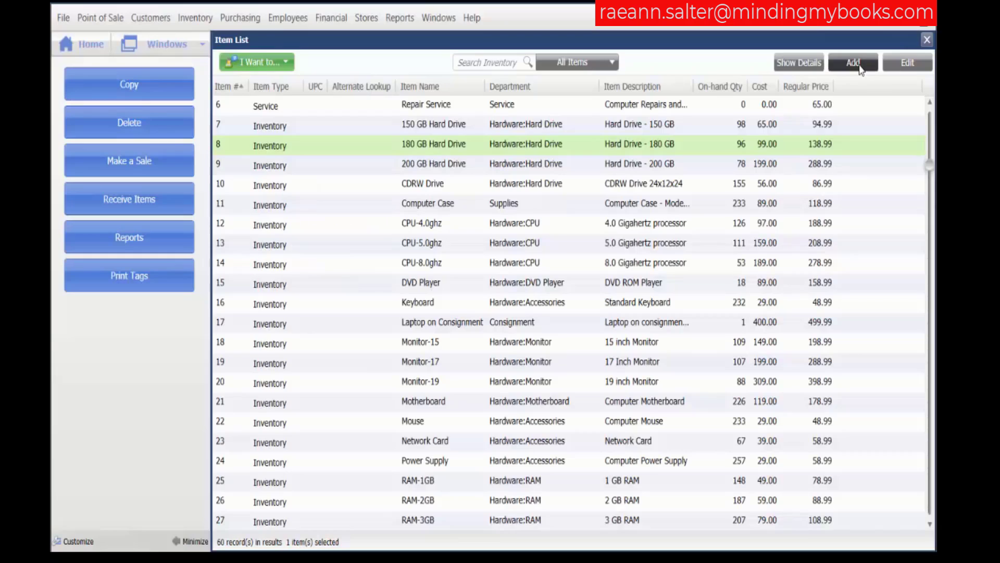
Start a new inventory item, view its base unit of measure choices and open its unit settings
{"action": "left_click", "coordinate": [854, 63]}
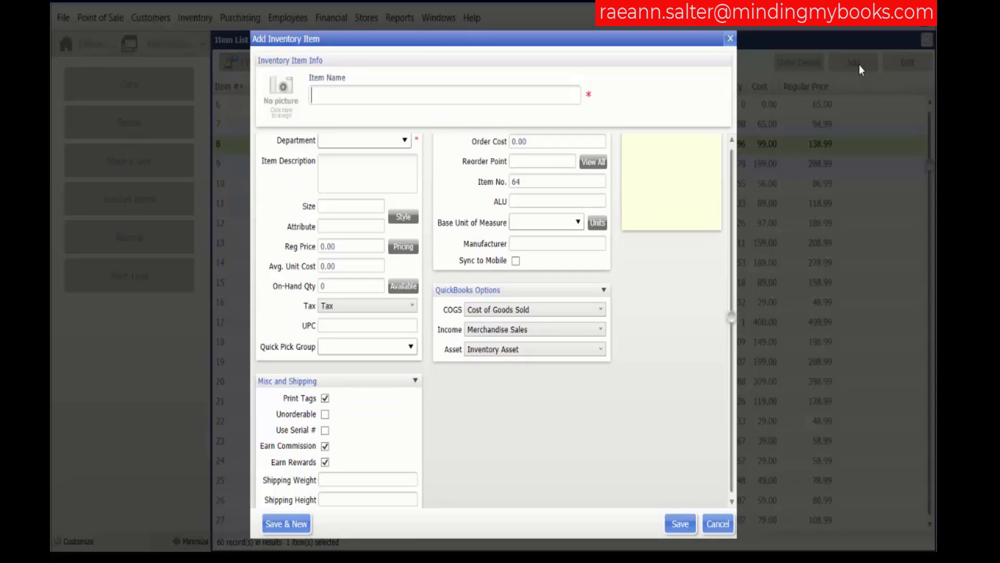
{"action": "left_click", "coordinate": [578, 223]}
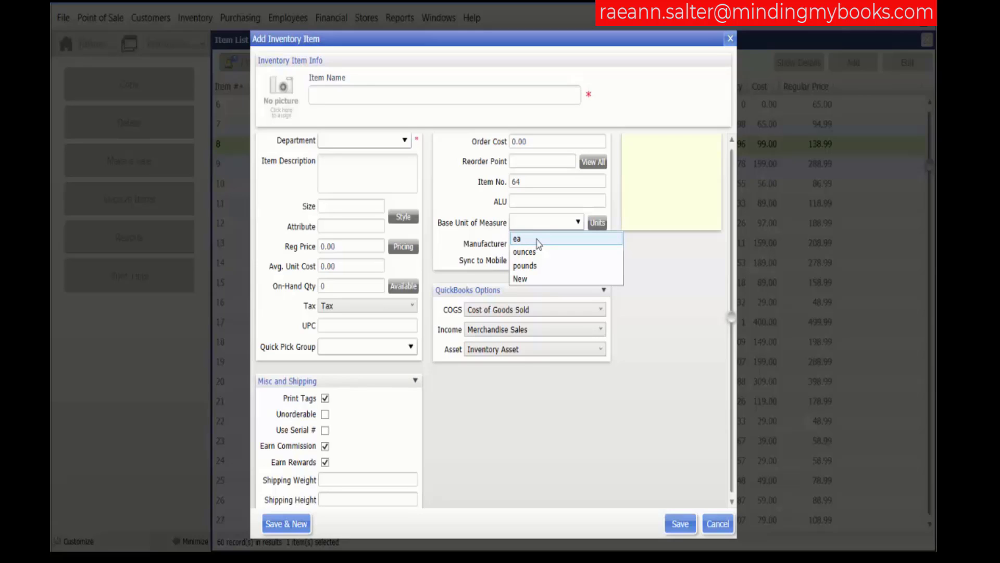
{"action": "left_click", "coordinate": [598, 223]}
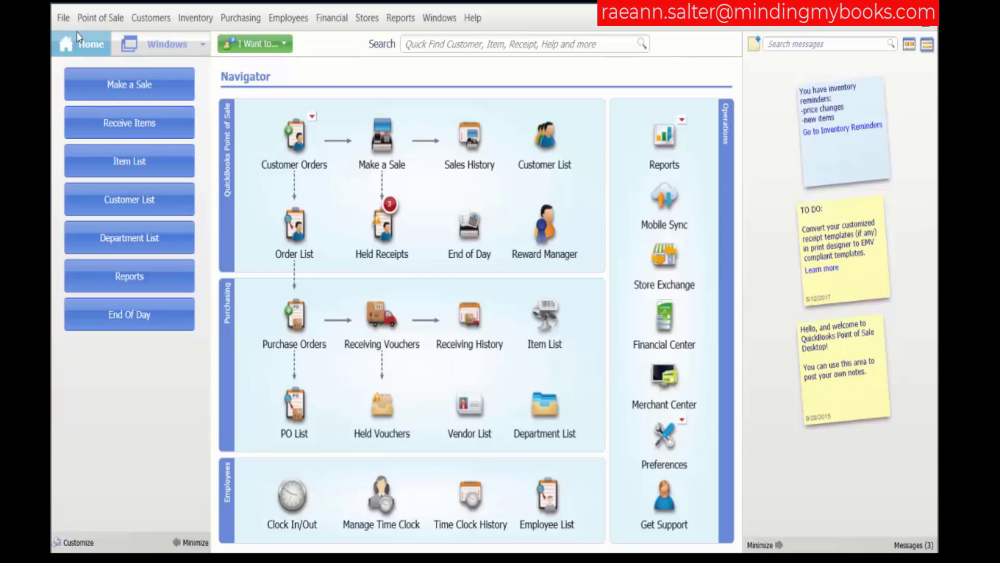
Review the unit of measure list in the company preferences with ea selected, and save the preferences
{"action": "left_click", "coordinate": [63, 18]}
{"action": "mouse_move", "coordinate": [104, 118]}
{"action": "left_click", "coordinate": [292, 122]}
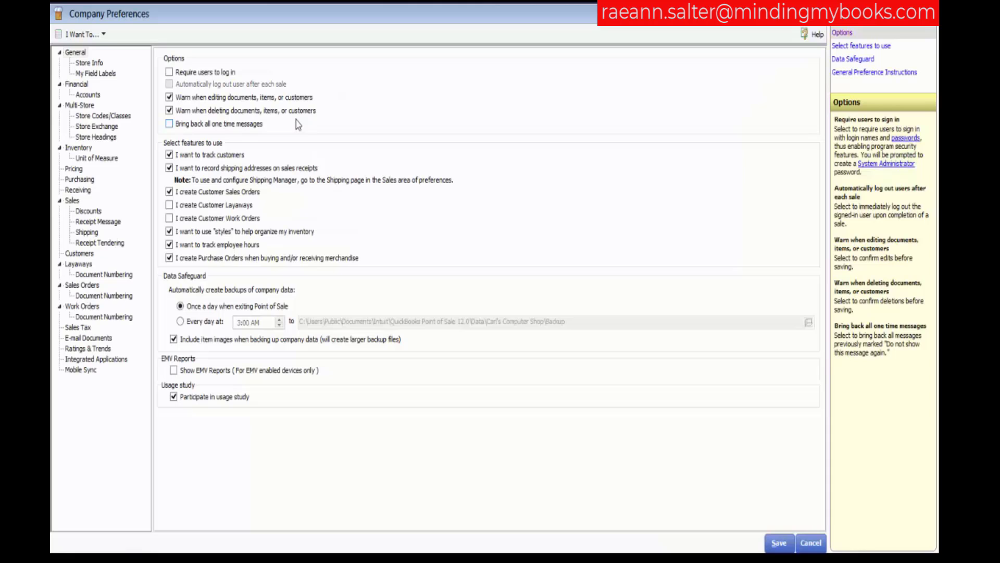
{"action": "left_click", "coordinate": [95, 158]}
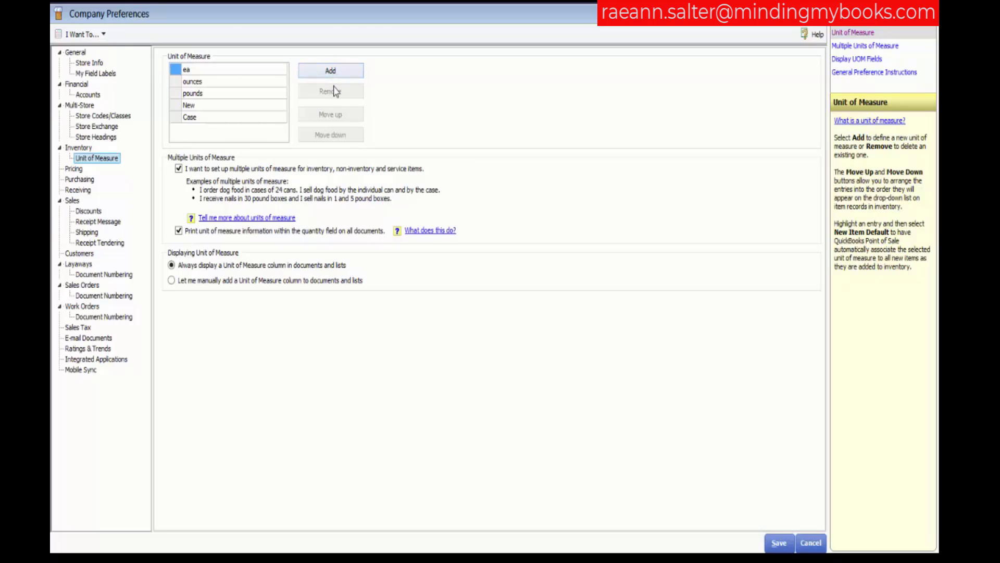
{"action": "left_click", "coordinate": [251, 73]}
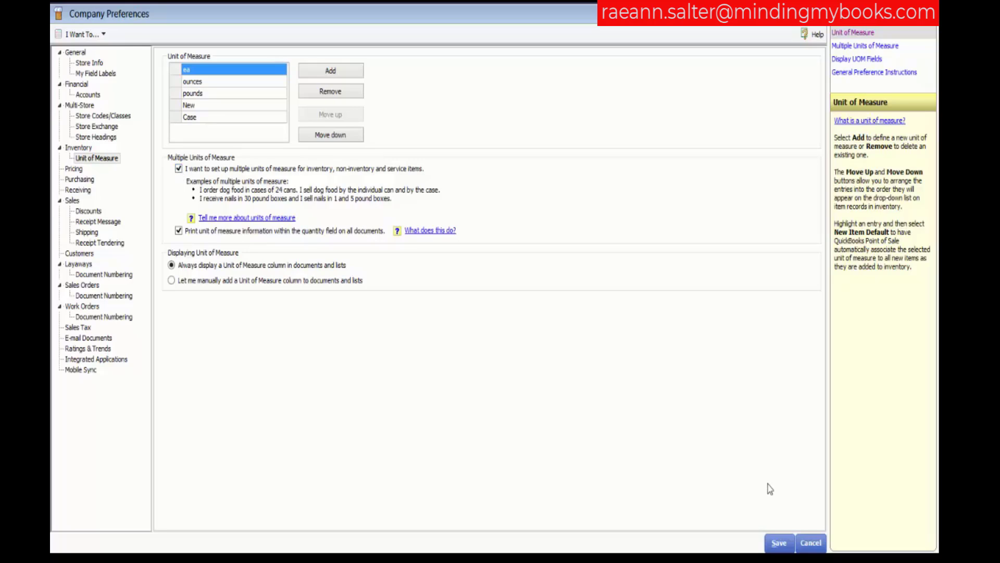
{"action": "left_click", "coordinate": [779, 542]}
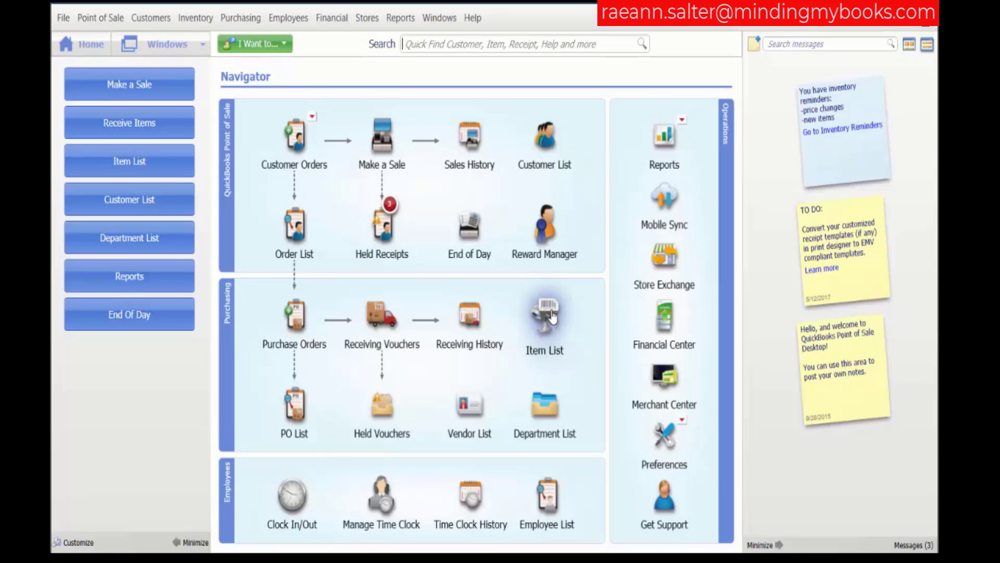
Edit the 180 GB Hard Drive item from the item list and set its base unit of measure to ea
{"action": "left_click", "coordinate": [547, 313]}
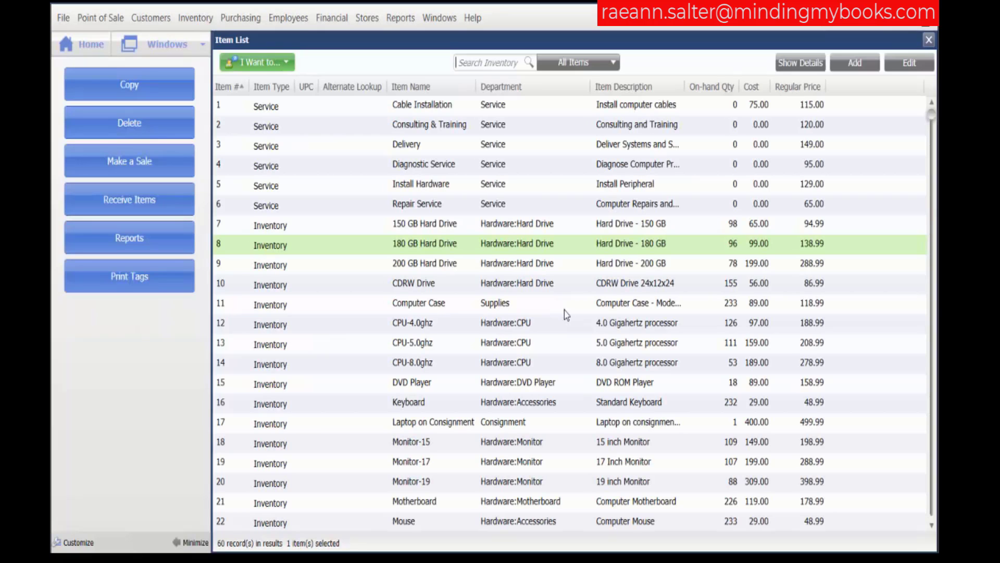
{"action": "left_click", "coordinate": [912, 63]}
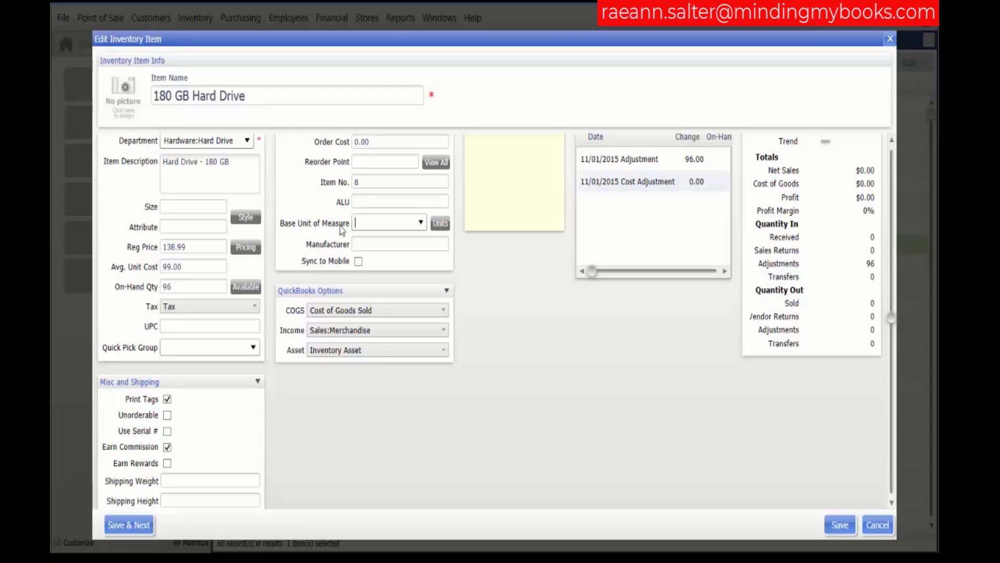
{"action": "left_click", "coordinate": [422, 223]}
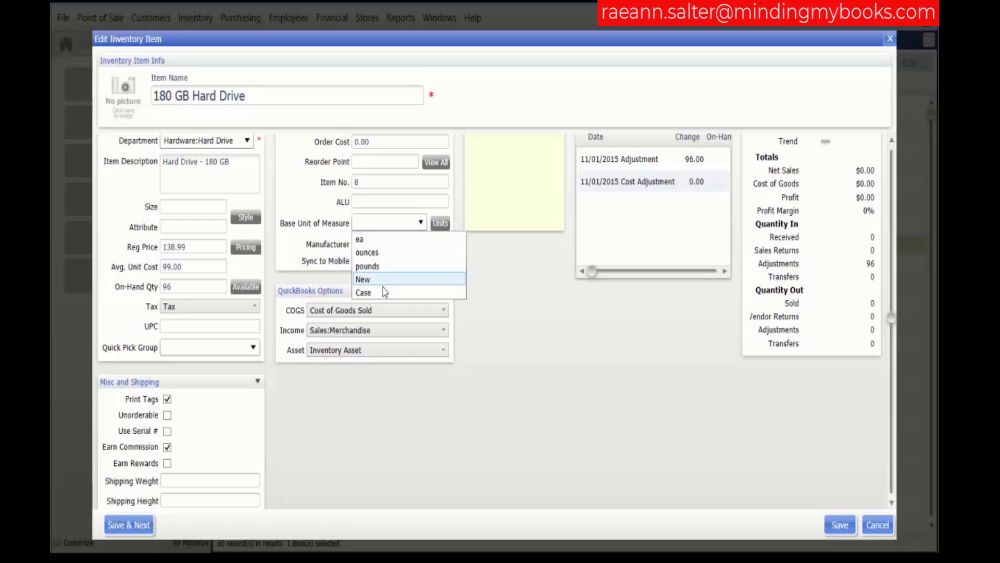
{"action": "left_click", "coordinate": [375, 243]}
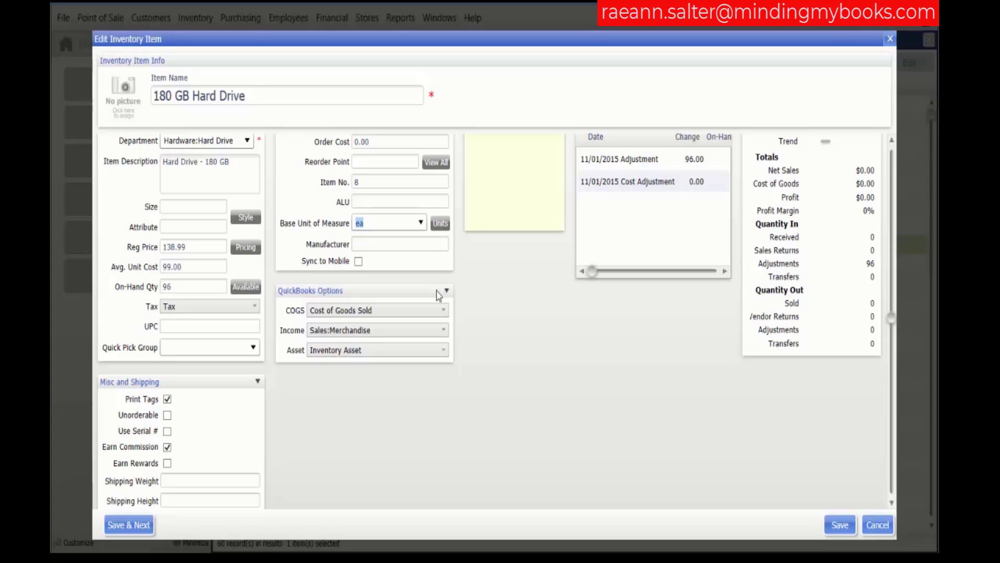
Define Unit of Measure 1 for the hard drive as Case with 12 base units and a regular price of 2000
{"action": "left_click", "coordinate": [441, 223]}
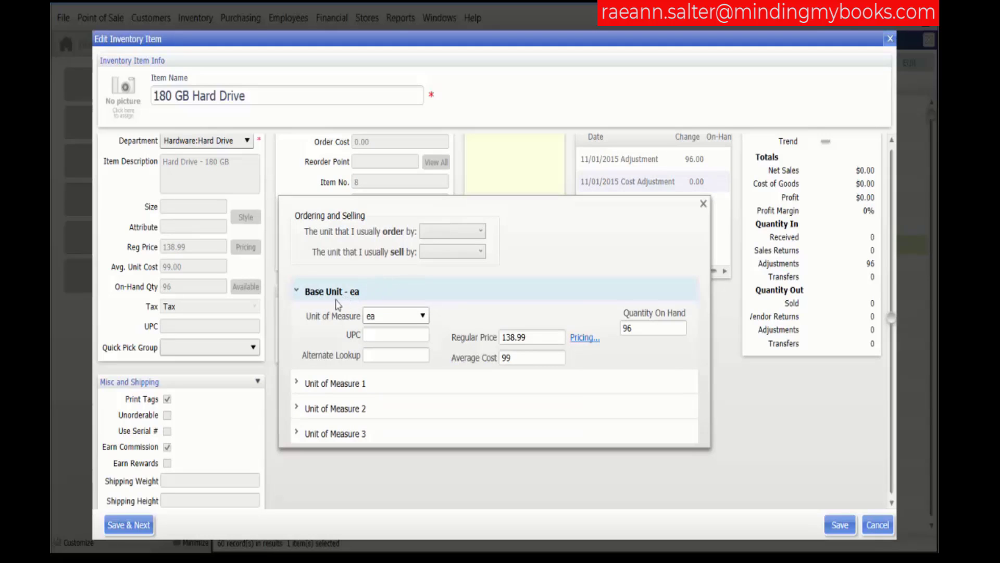
{"action": "left_click", "coordinate": [326, 386]}
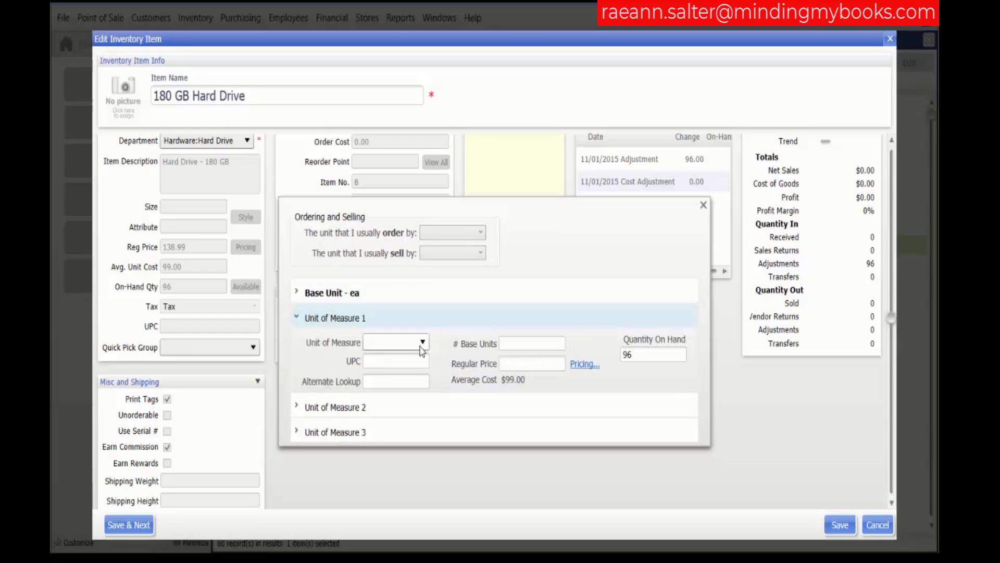
{"action": "left_click", "coordinate": [390, 342]}
{"action": "type", "text": "Case"}
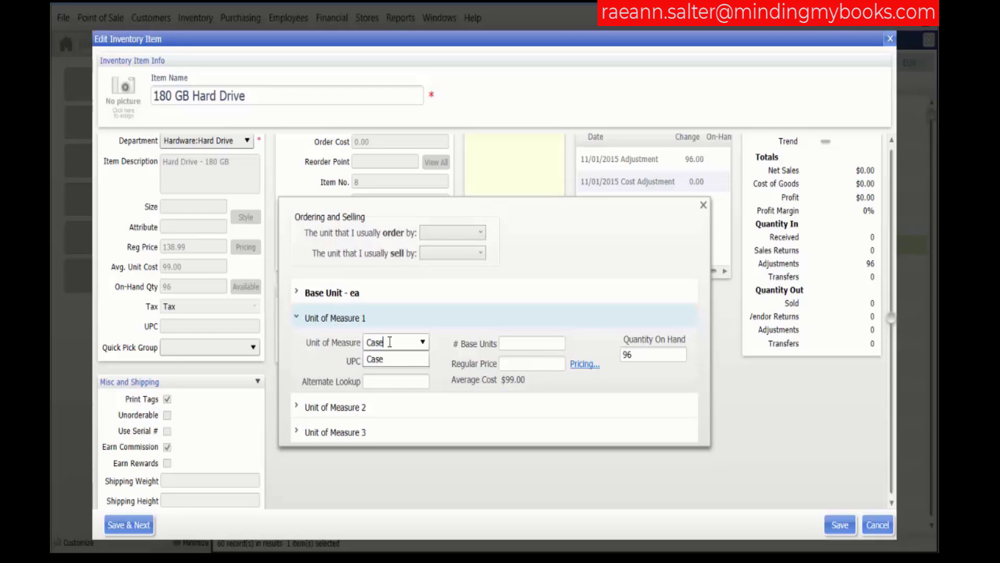
{"action": "key", "text": "Tab"}
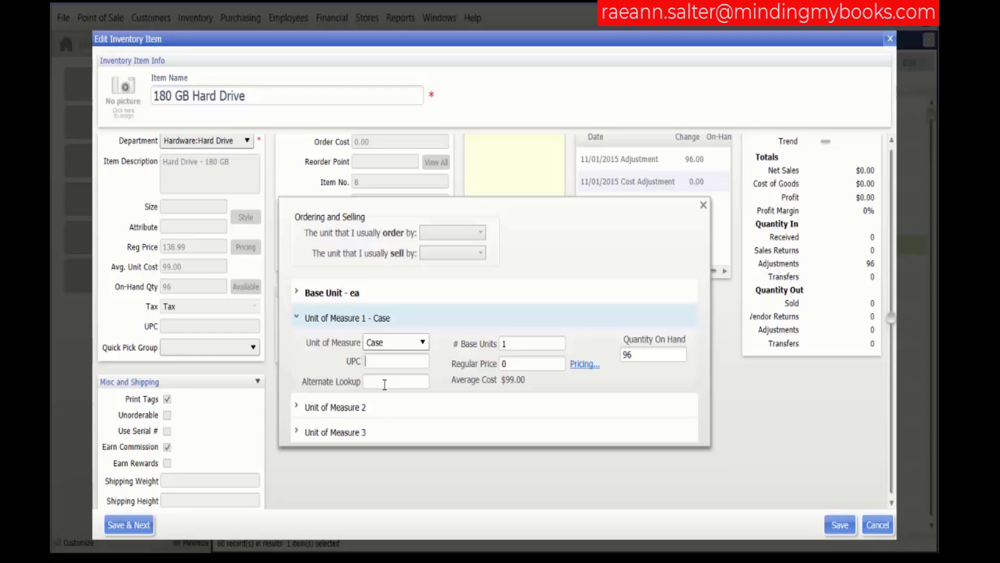
{"action": "left_click", "coordinate": [529, 344]}
{"action": "type", "text": "12"}
{"action": "left_click", "coordinate": [529, 363]}
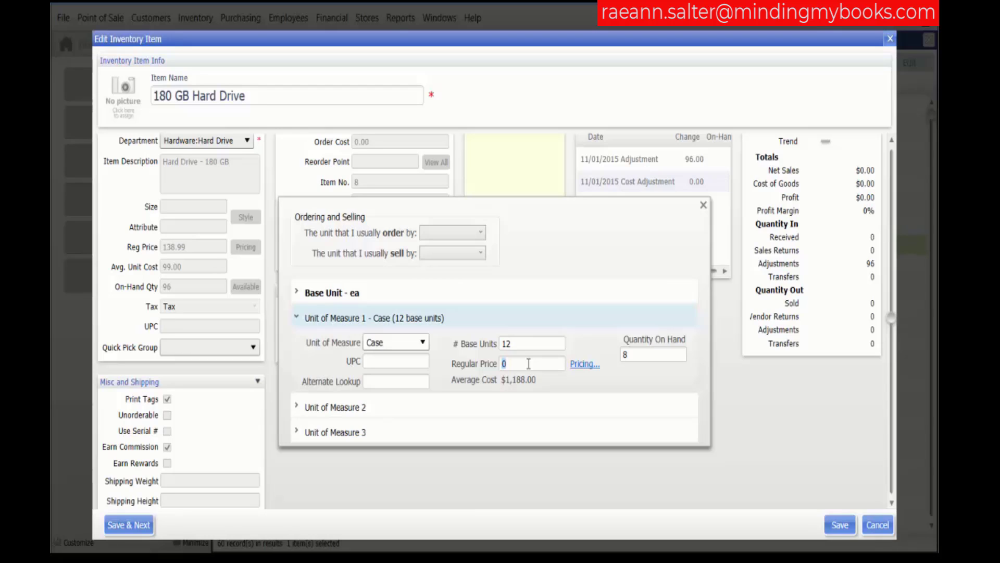
{"action": "type", "text": "2000"}
{"action": "left_click", "coordinate": [661, 355]}
Set the usual order unit to Case, keeping the current order cost, set the usual sell unit to ea, and save the item
{"action": "left_click", "coordinate": [481, 233]}
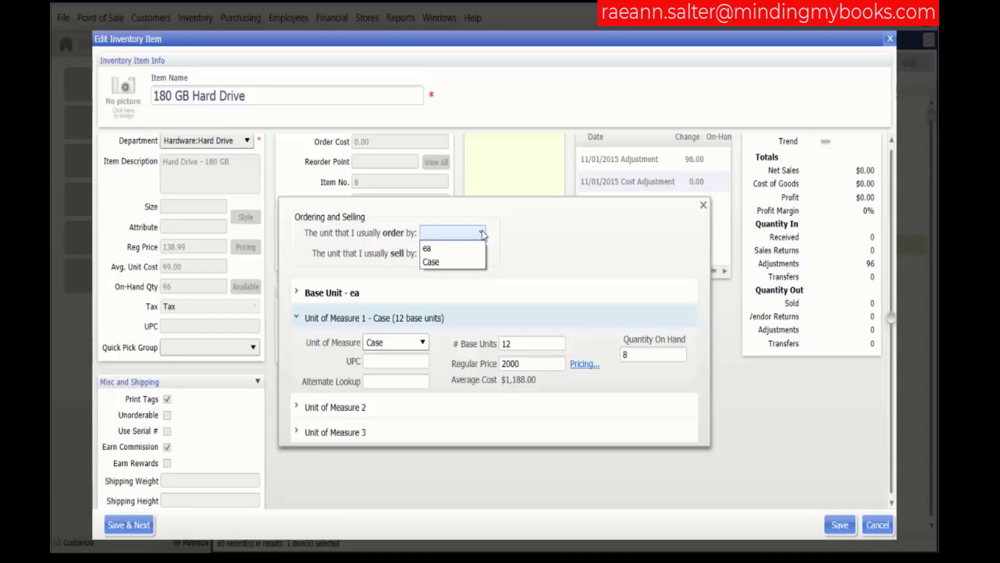
{"action": "left_click", "coordinate": [474, 263]}
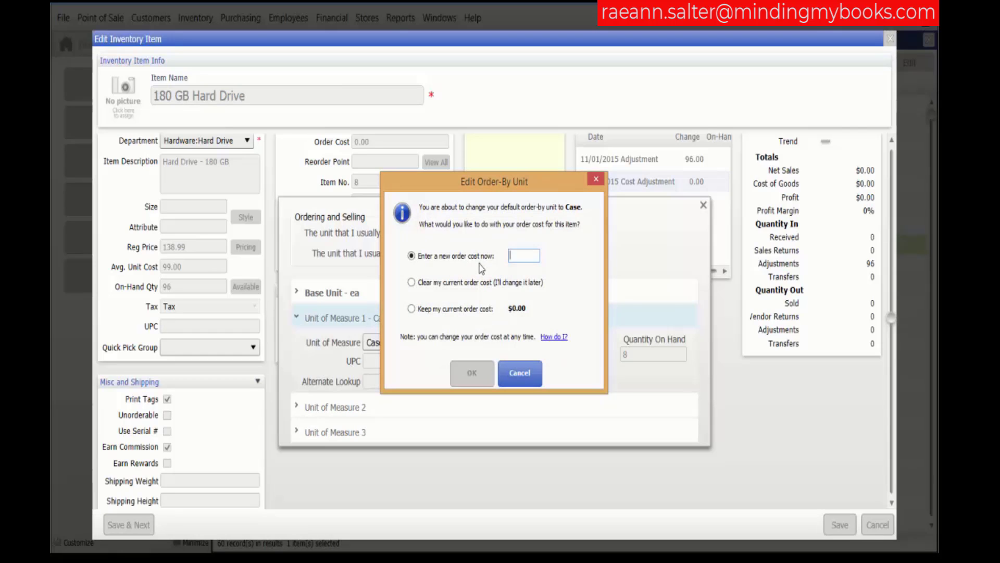
{"action": "left_click", "coordinate": [412, 309]}
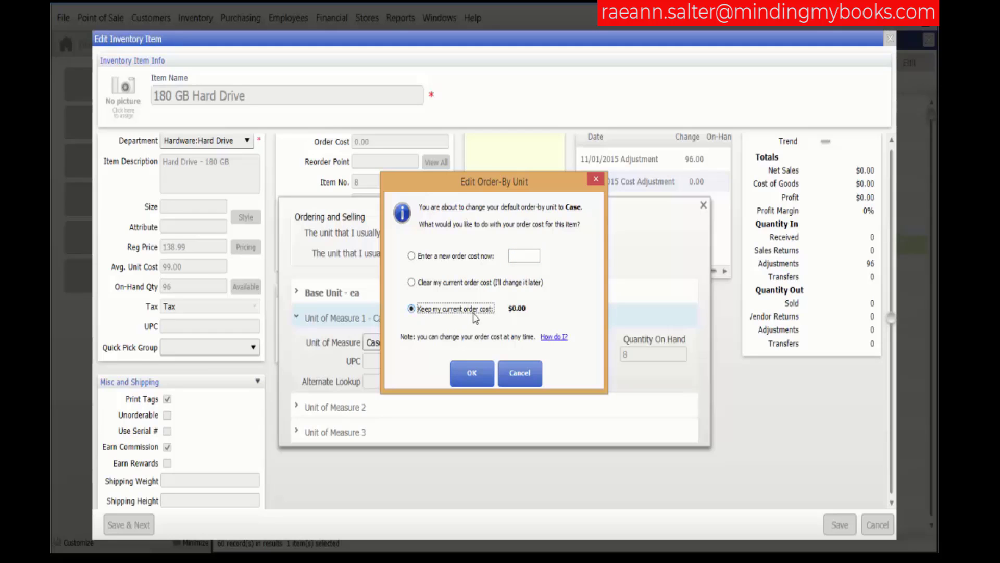
{"action": "left_click", "coordinate": [471, 373]}
{"action": "left_click", "coordinate": [476, 254]}
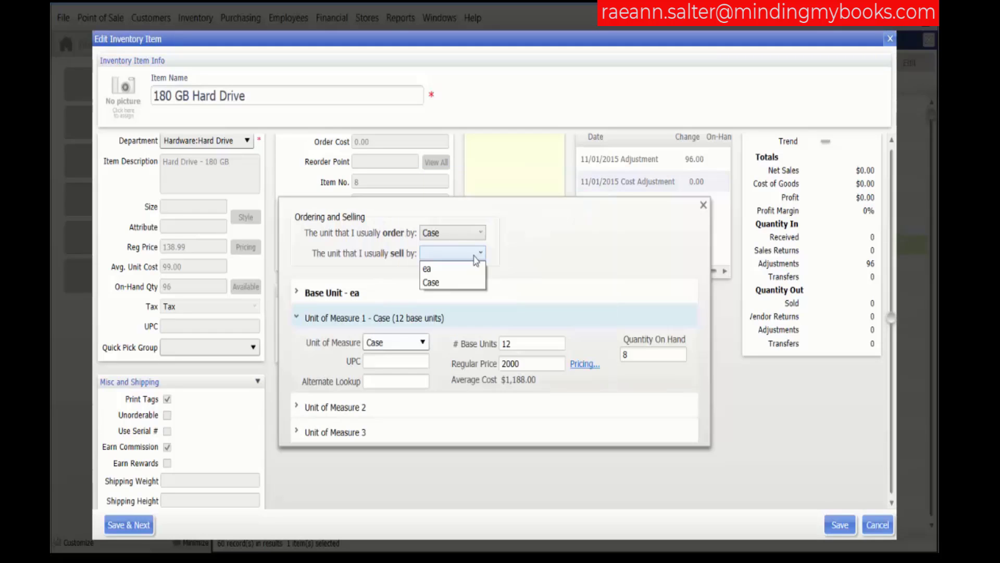
{"action": "left_click", "coordinate": [462, 272]}
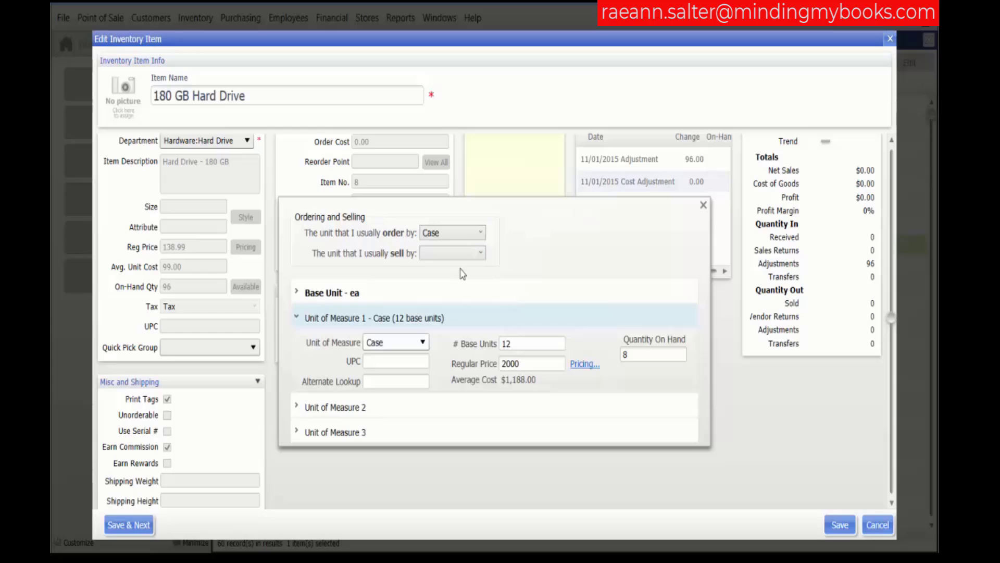
{"action": "left_click", "coordinate": [704, 207]}
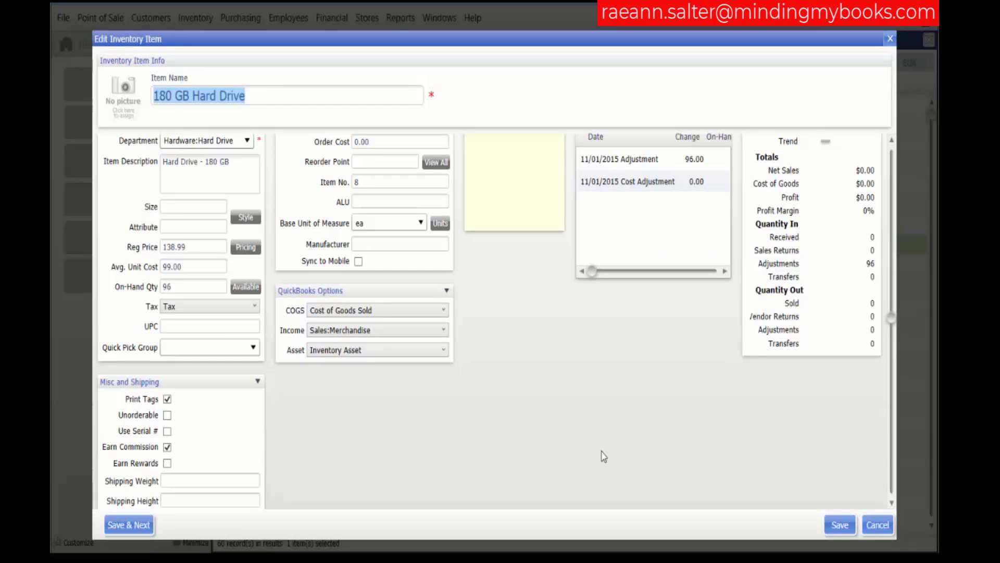
{"action": "left_click", "coordinate": [839, 525]}
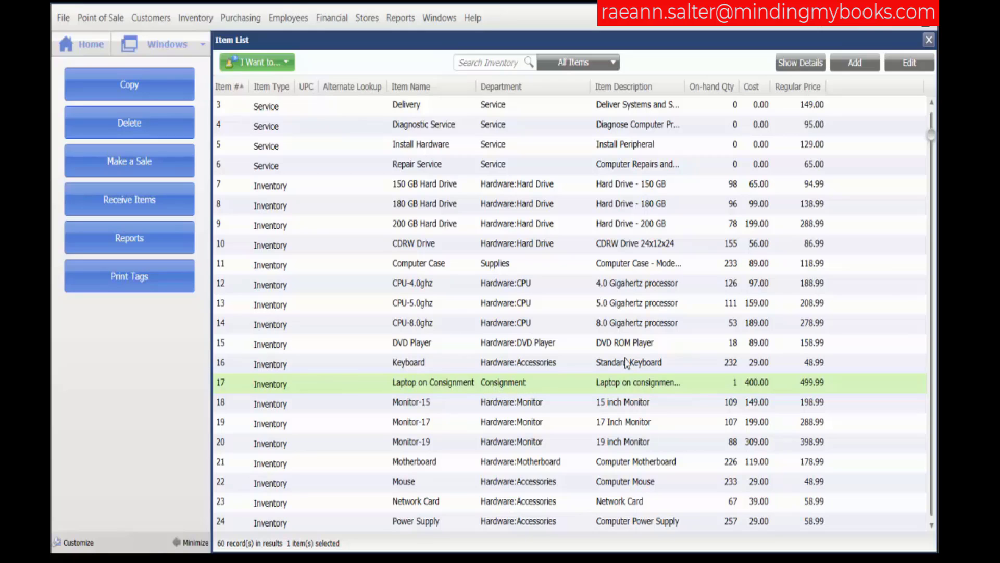
Assign the Laptop on Consignment picture from the Carl's Computer Shop folder to the Laptop on Consignment item and save it
{"action": "left_click", "coordinate": [910, 68]}
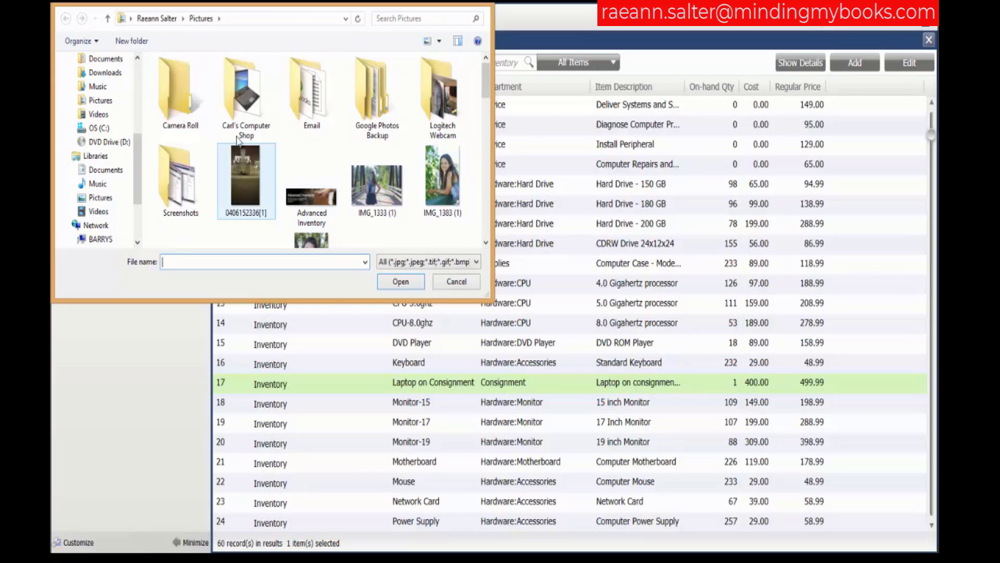
{"action": "left_click", "coordinate": [245, 112]}
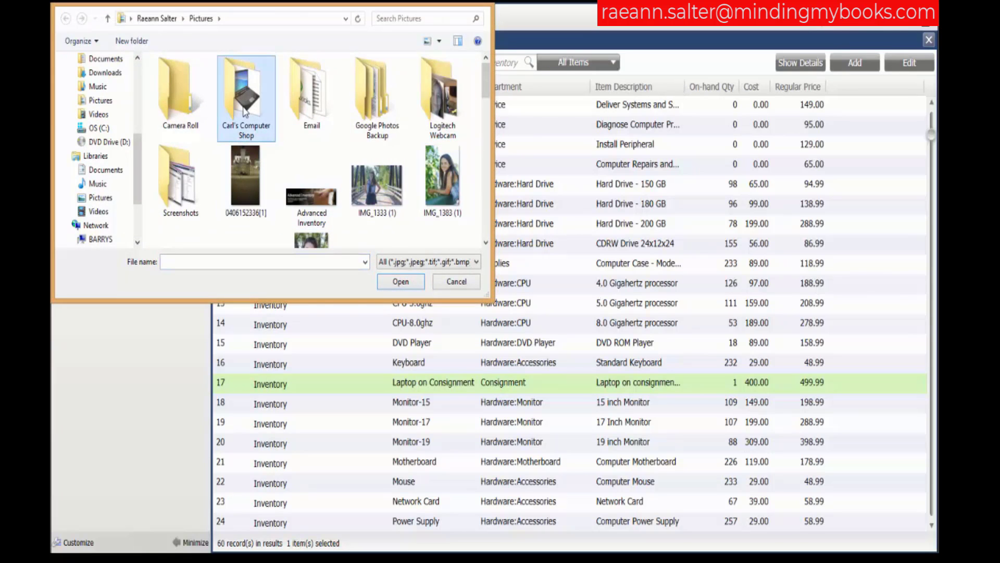
{"action": "double_click", "coordinate": [245, 111]}
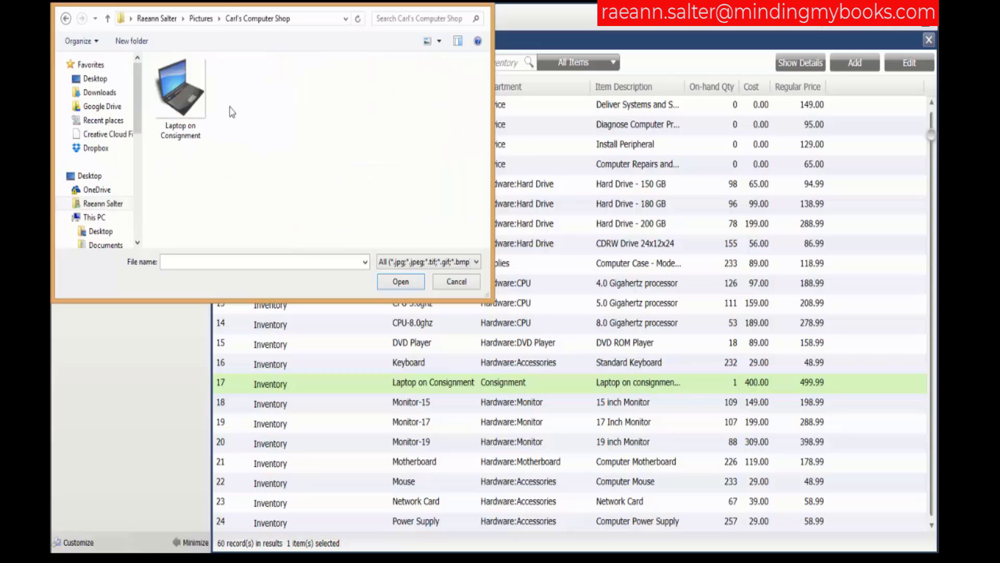
{"action": "left_click", "coordinate": [184, 95]}
{"action": "double_click", "coordinate": [185, 95]}
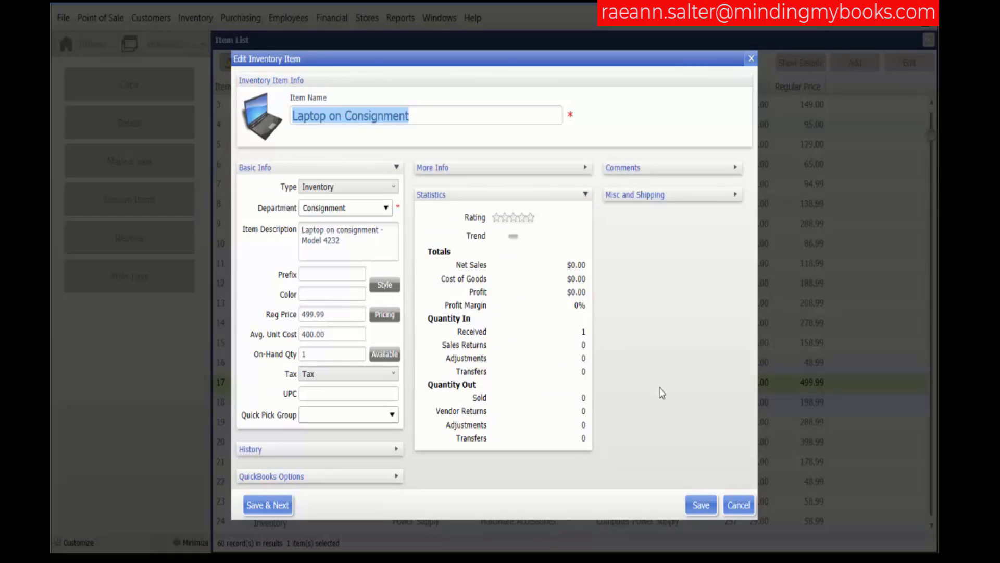
{"action": "left_click", "coordinate": [700, 508]}
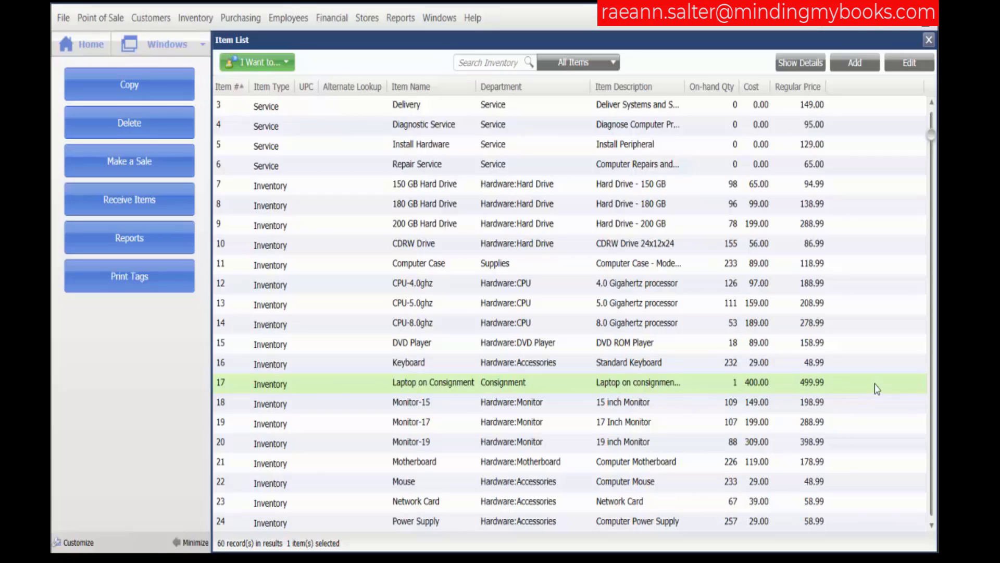
Show the details of the Laptop on Consignment item and remove its primary picture
{"action": "left_click", "coordinate": [794, 61]}
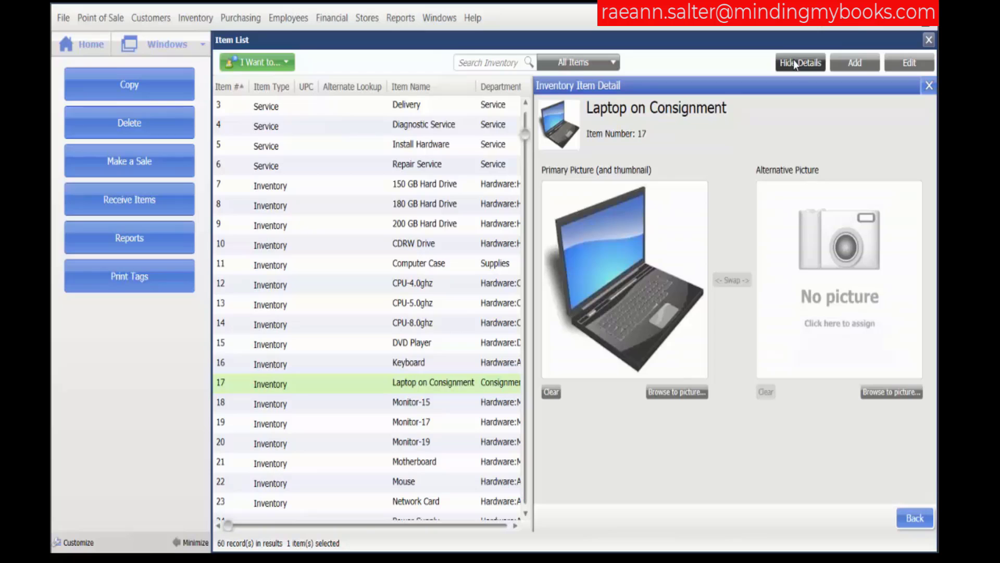
{"action": "left_click", "coordinate": [632, 295]}
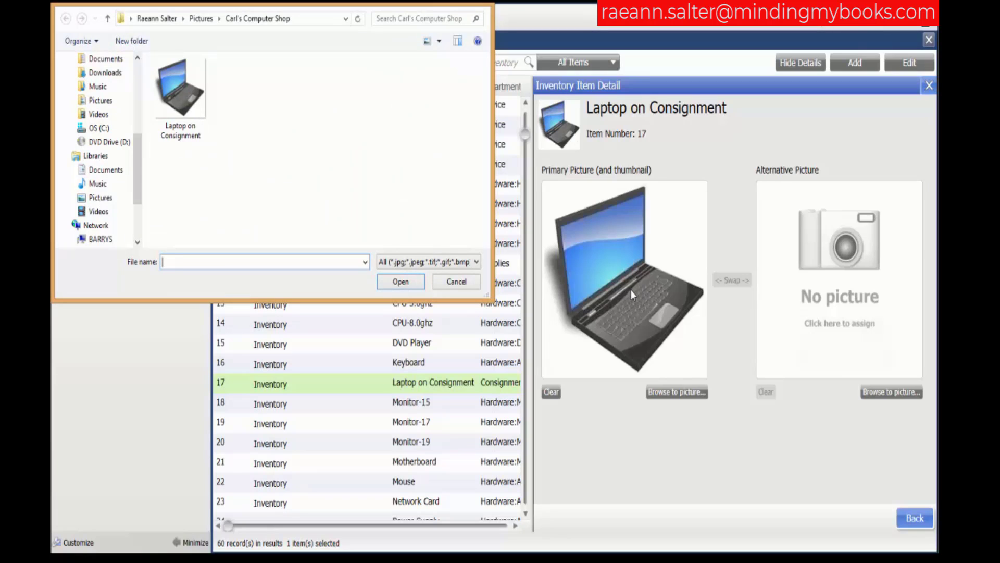
{"action": "left_click", "coordinate": [456, 281]}
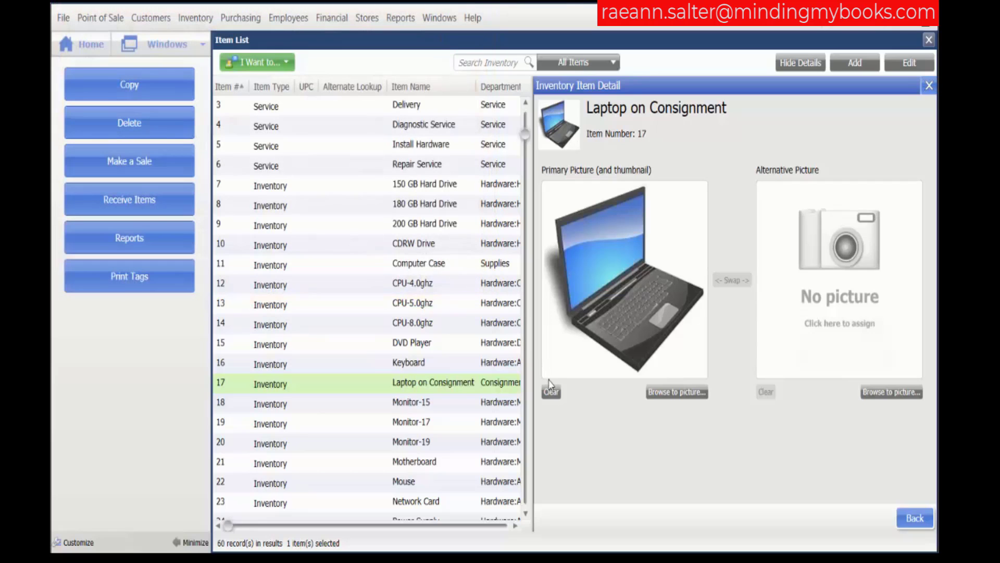
{"action": "left_click", "coordinate": [551, 392]}
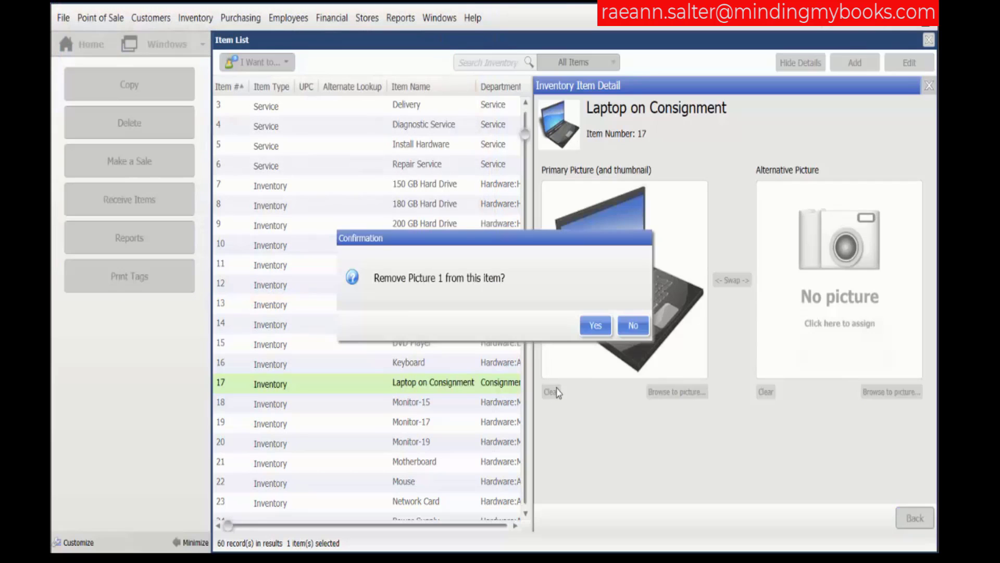
{"action": "left_click", "coordinate": [594, 326]}
Assign the Laptop on Consignment image file as the item's primary picture
{"action": "left_click", "coordinate": [669, 397]}
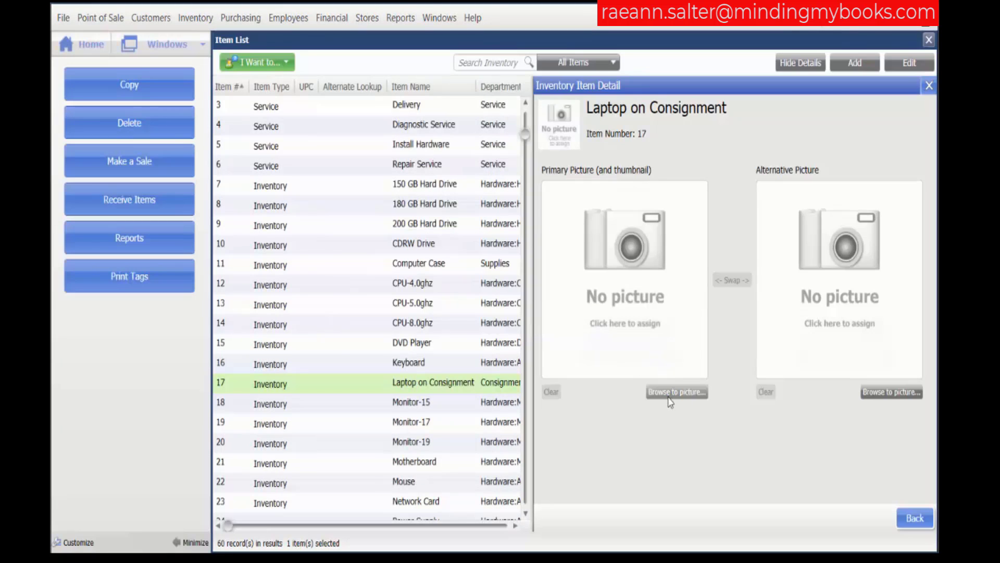
{"action": "left_click", "coordinate": [176, 88]}
{"action": "double_click", "coordinate": [175, 87]}
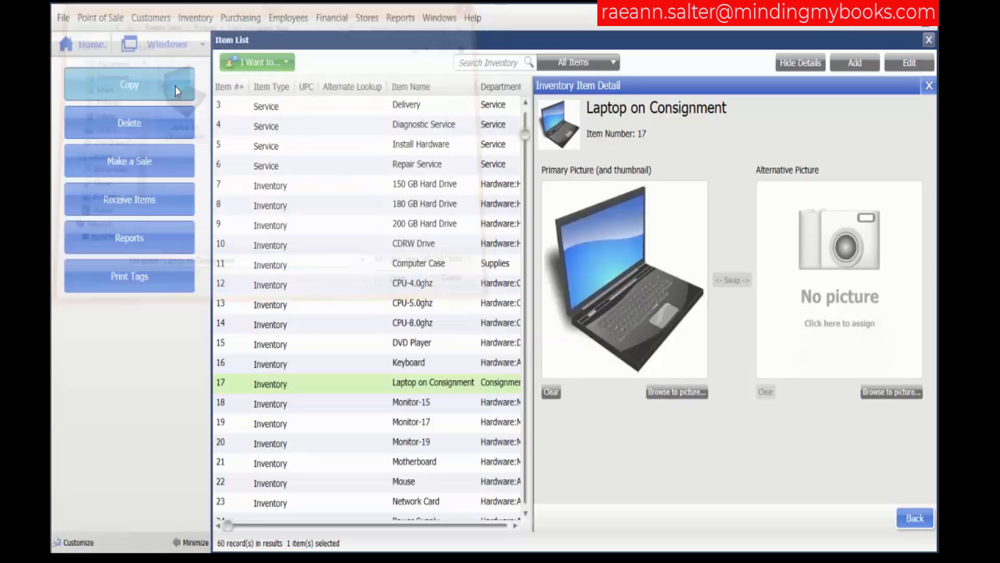
Assign the image IMG_1383 (1) from the Pictures folder as the item's alternative picture
{"action": "left_click", "coordinate": [909, 397]}
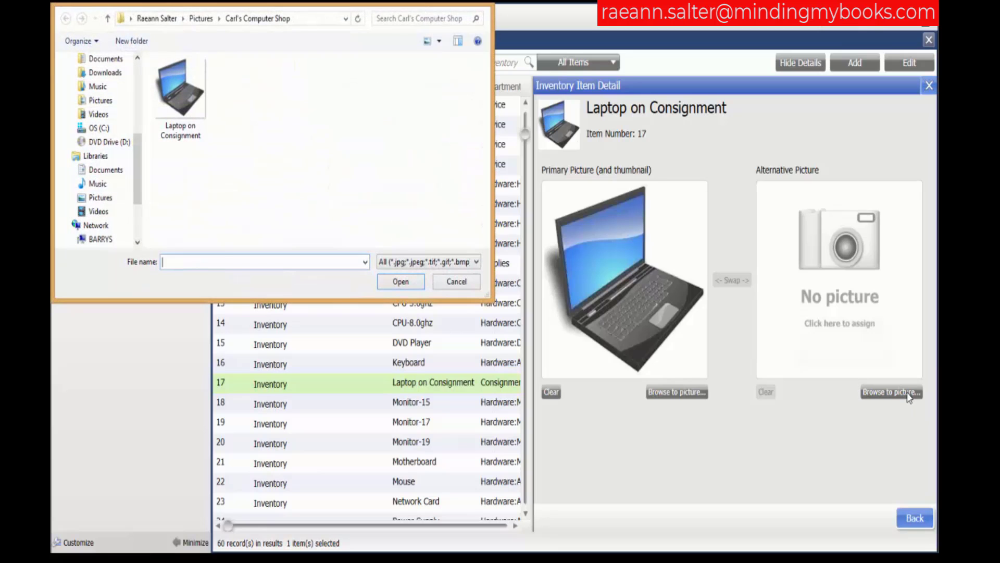
{"action": "left_click", "coordinate": [201, 19]}
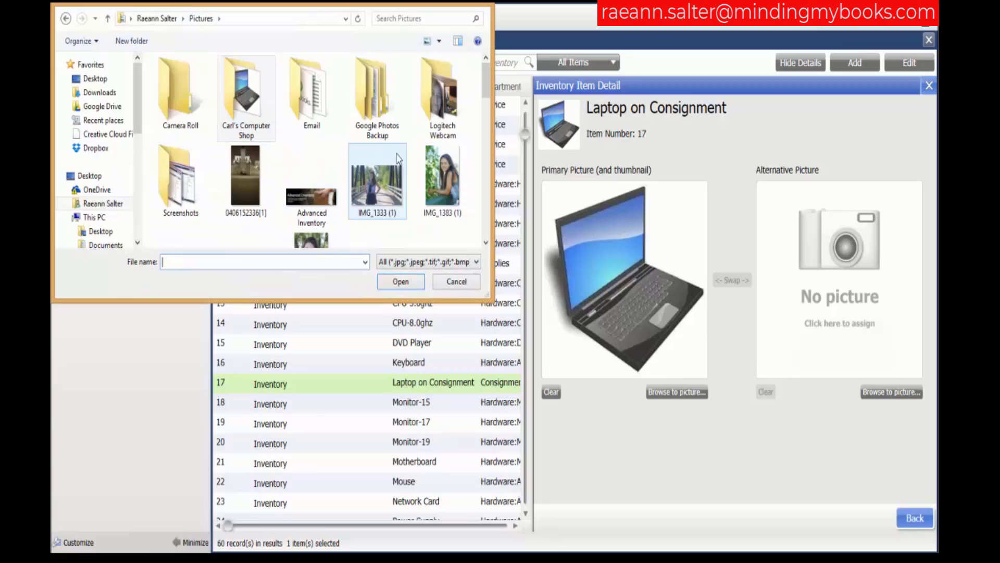
{"action": "double_click", "coordinate": [442, 174]}
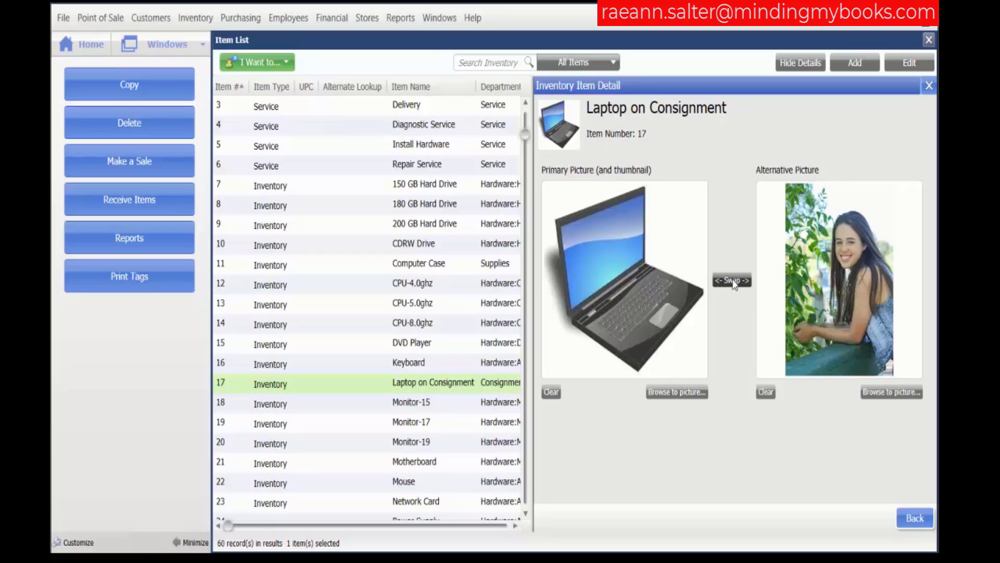
Swap the primary and alternative pictures, swap them back, and leave the picture view
{"action": "left_click", "coordinate": [732, 280]}
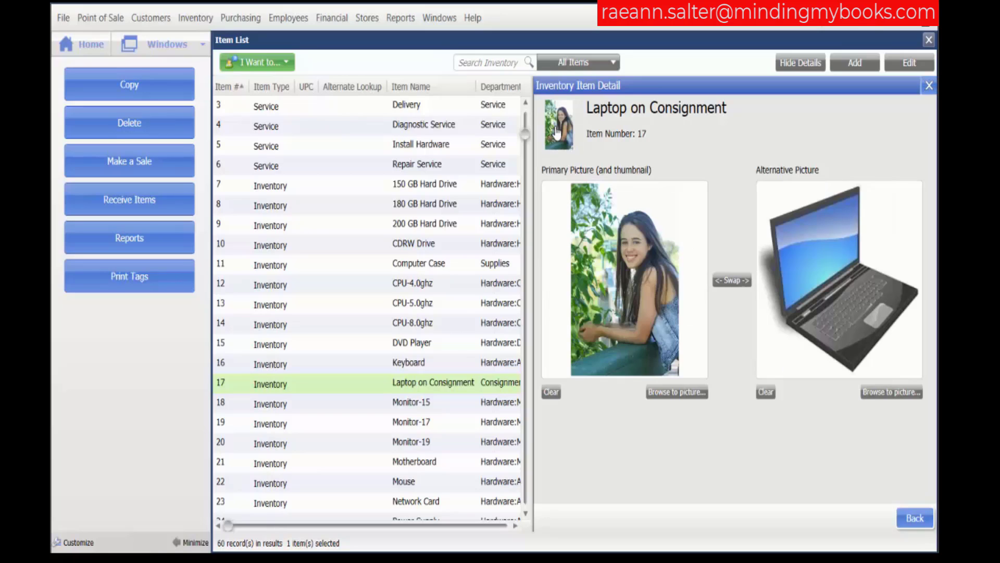
{"action": "left_click", "coordinate": [736, 284]}
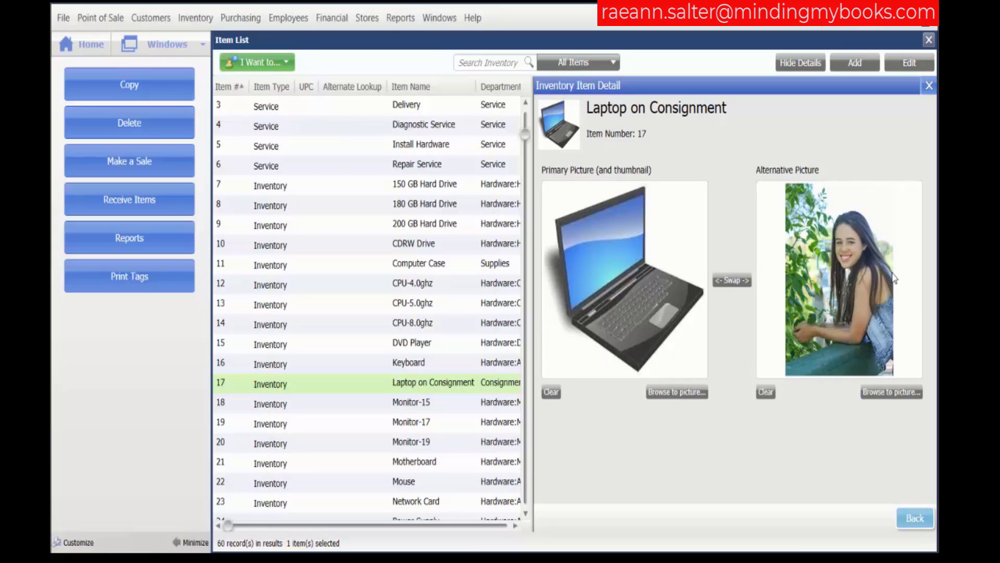
{"action": "left_click", "coordinate": [915, 518]}
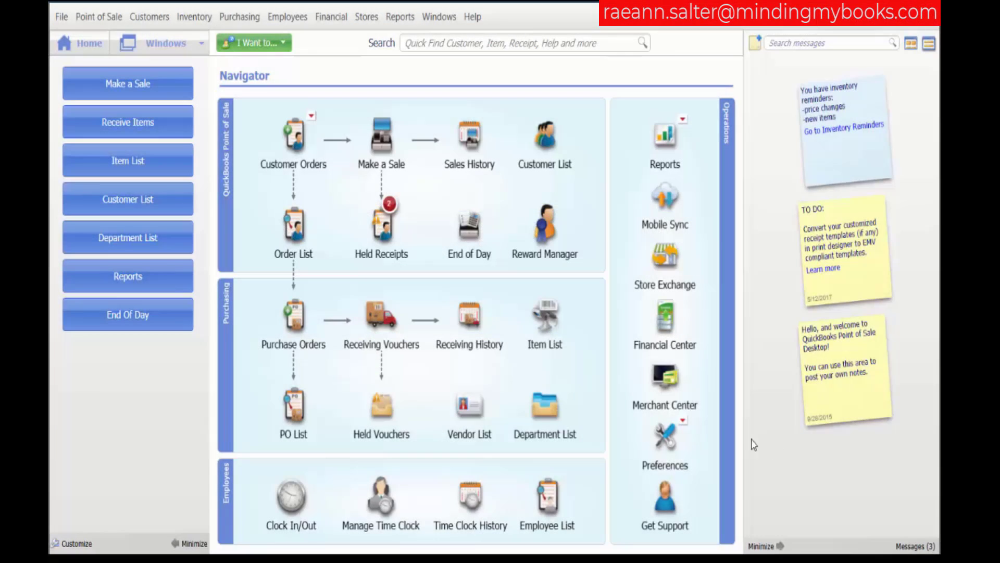
Open the Motherboard - 1 item for editing and set its vendor to Graham Monitors, Cables and Supplies
{"action": "left_click", "coordinate": [553, 321]}
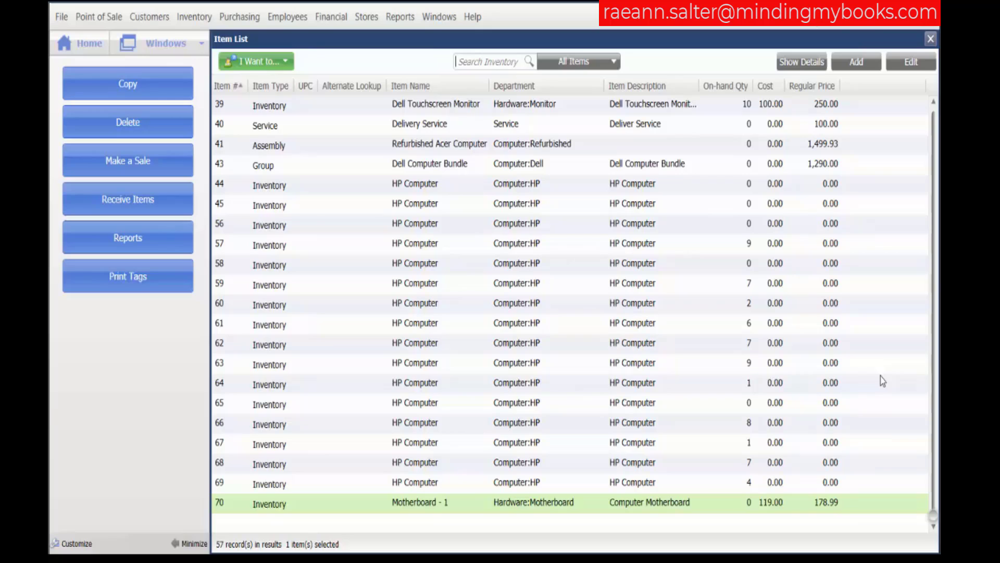
{"action": "left_click", "coordinate": [911, 61]}
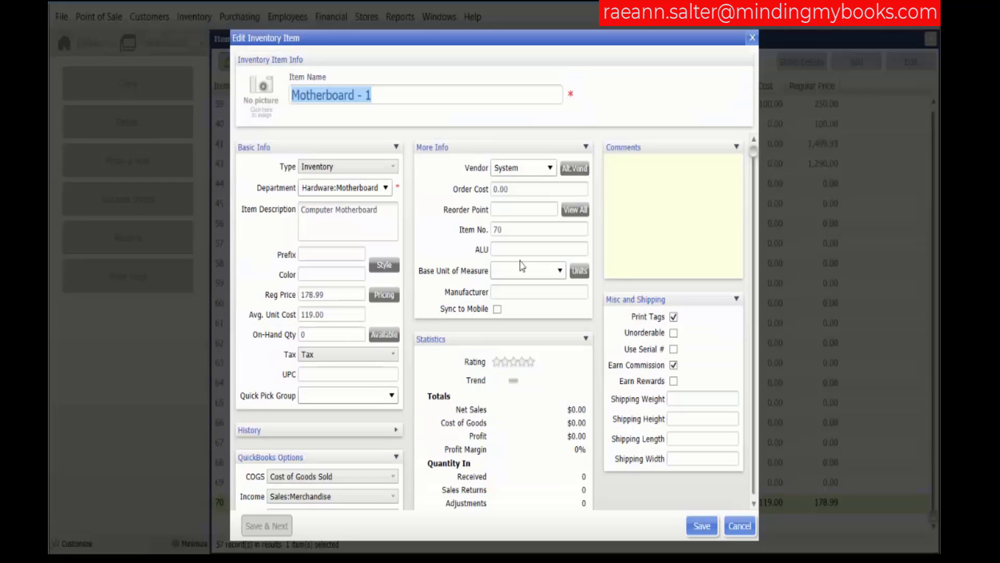
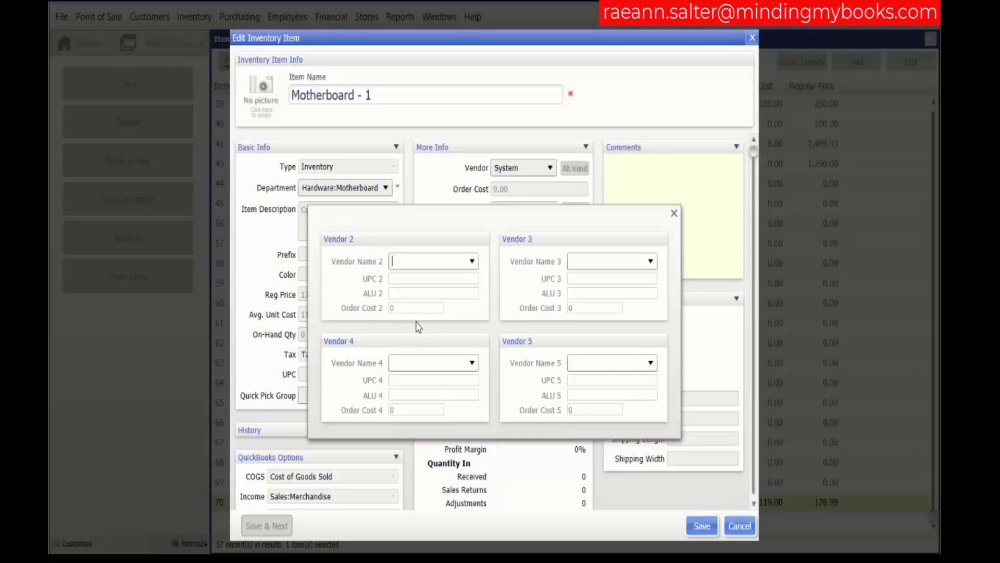
{"action": "key", "text": "Escape"}
{"action": "left_click", "coordinate": [551, 167]}
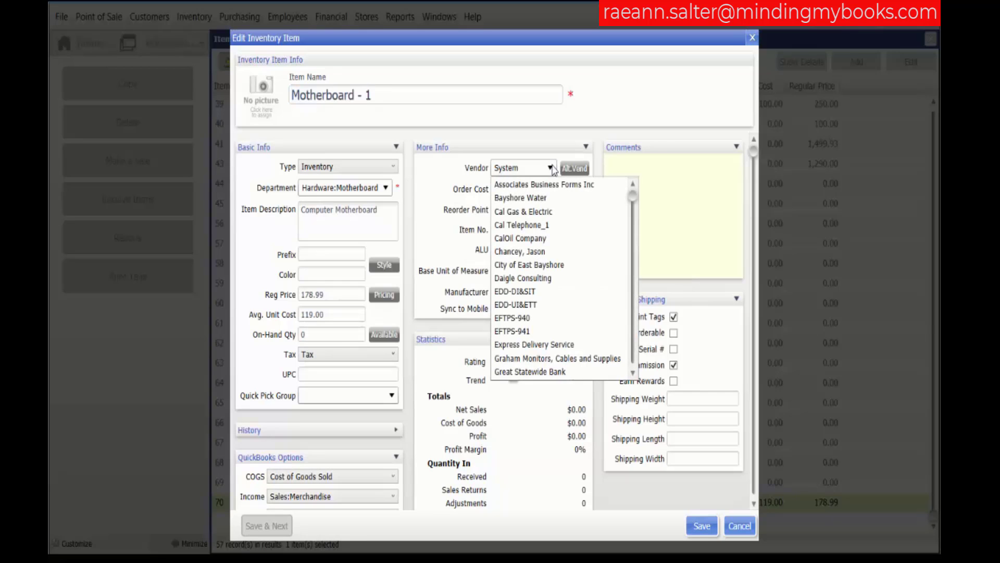
{"action": "left_click", "coordinate": [556, 358]}
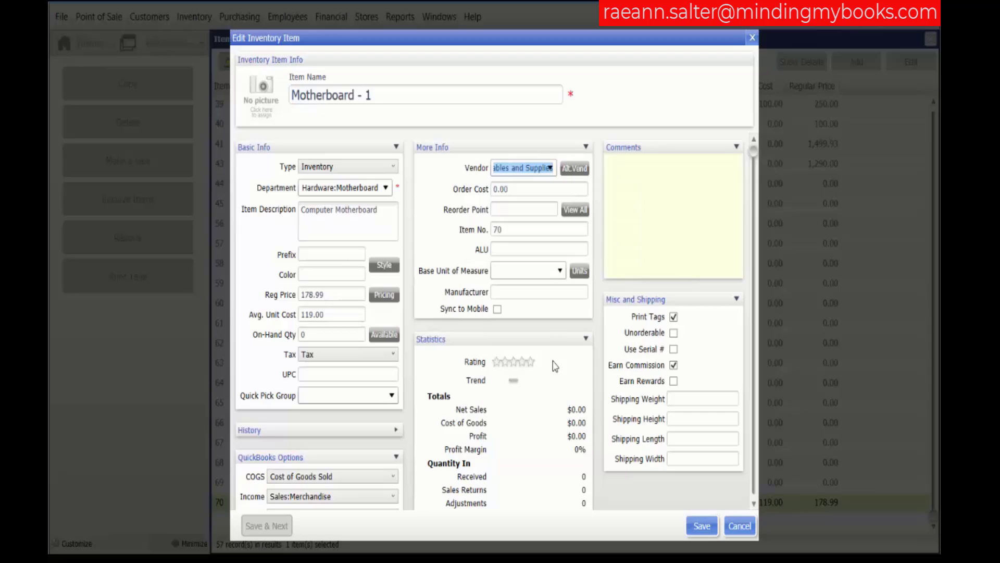
Set the Motherboard - 1 item's order cost to 10.00 and its ALU to 804
{"action": "left_click", "coordinate": [527, 188]}
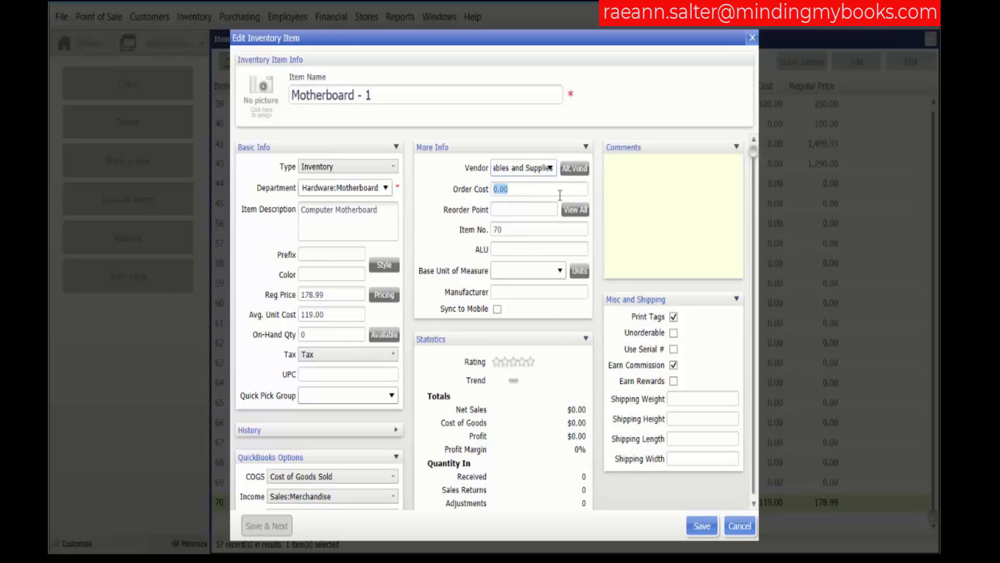
{"action": "type", "text": "10.00"}
{"action": "left_click", "coordinate": [587, 245]}
{"action": "type", "text": "804"}
Assign Micro Warehouse as the item's second vendor in the alternate vendor details
{"action": "left_click", "coordinate": [575, 169]}
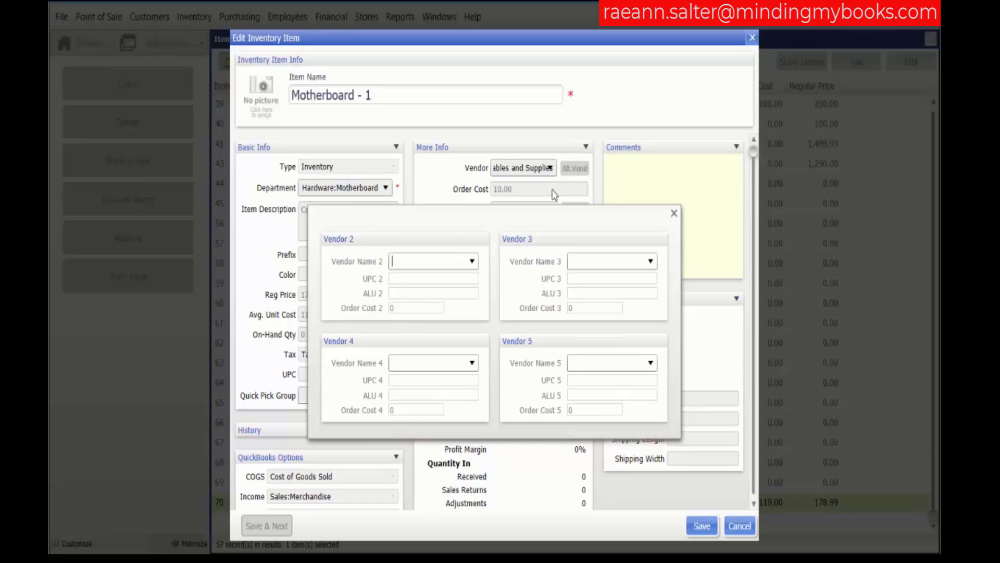
{"action": "left_click", "coordinate": [473, 262]}
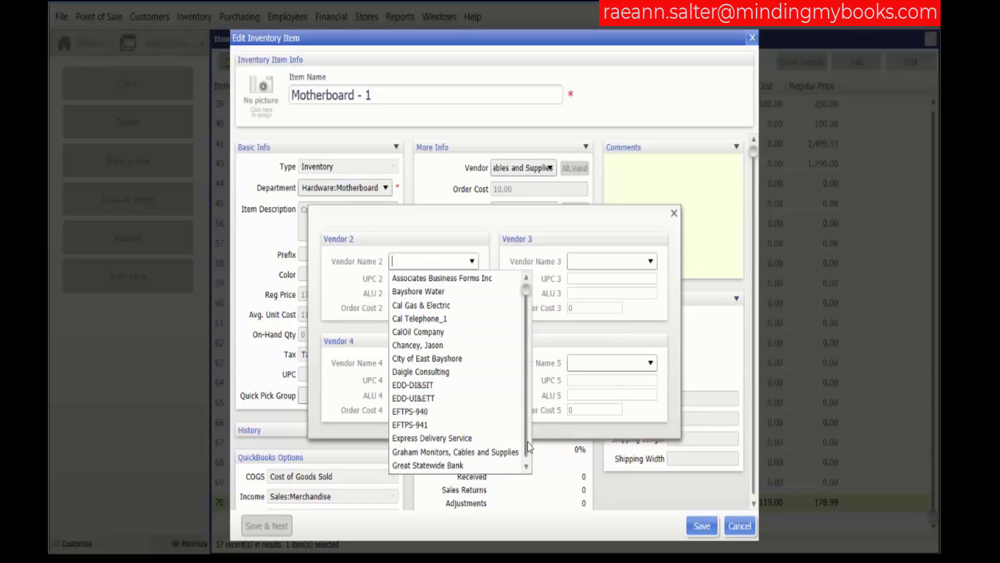
{"action": "scroll", "coordinate": [469, 390], "scroll_direction": "down", "scroll_amount": 5}
{"action": "left_click", "coordinate": [451, 419]}
Set the second vendor's ALU to 704 and order cost to 10.50, and save the item
{"action": "left_click", "coordinate": [402, 278]}
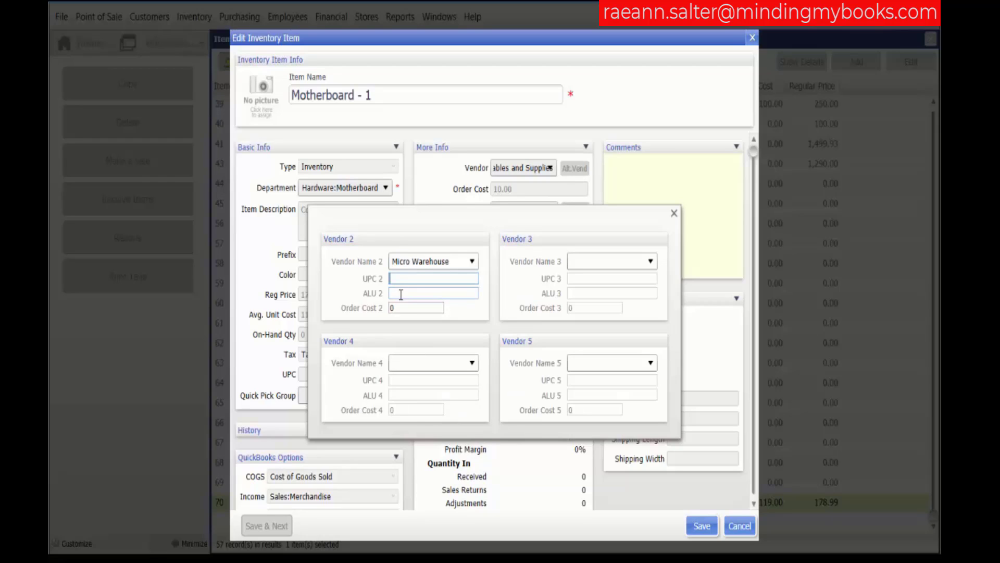
{"action": "left_click", "coordinate": [402, 294]}
{"action": "type", "text": "70"}
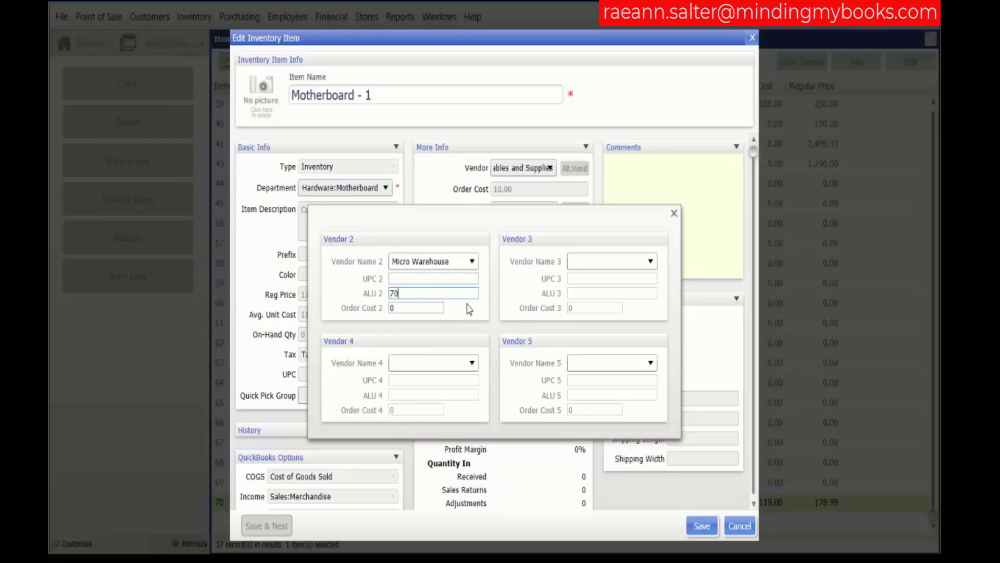
{"action": "type", "text": "4"}
{"action": "left_click", "coordinate": [408, 309]}
{"action": "type", "text": "10.50"}
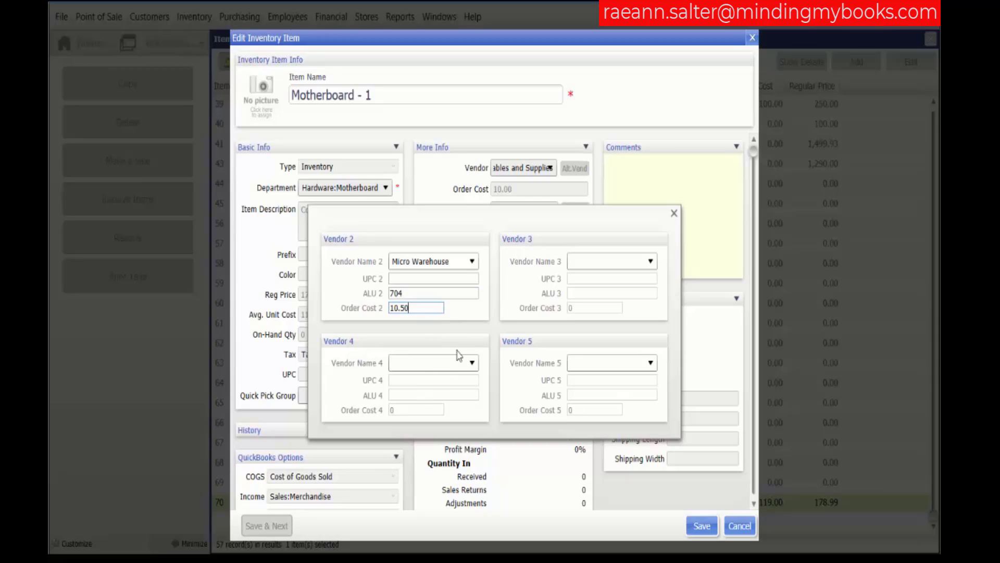
{"action": "left_click", "coordinate": [674, 215]}
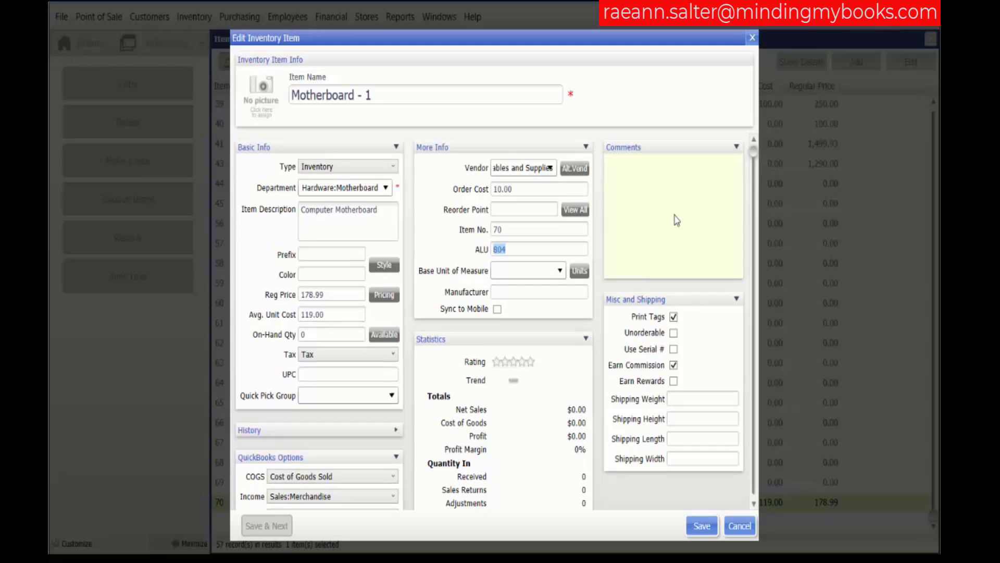
{"action": "left_click", "coordinate": [707, 526]}
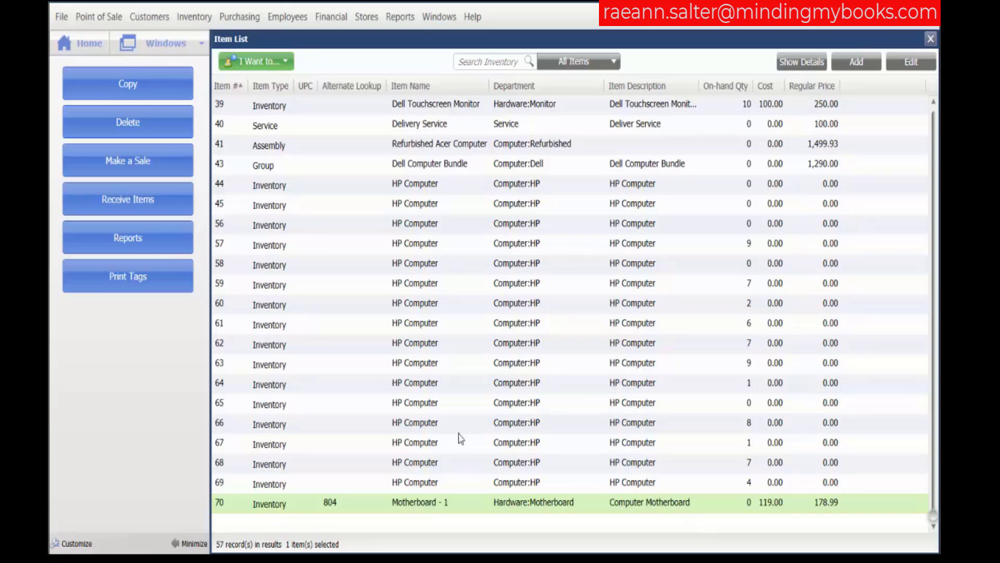
{"action": "left_click", "coordinate": [67, 17]}
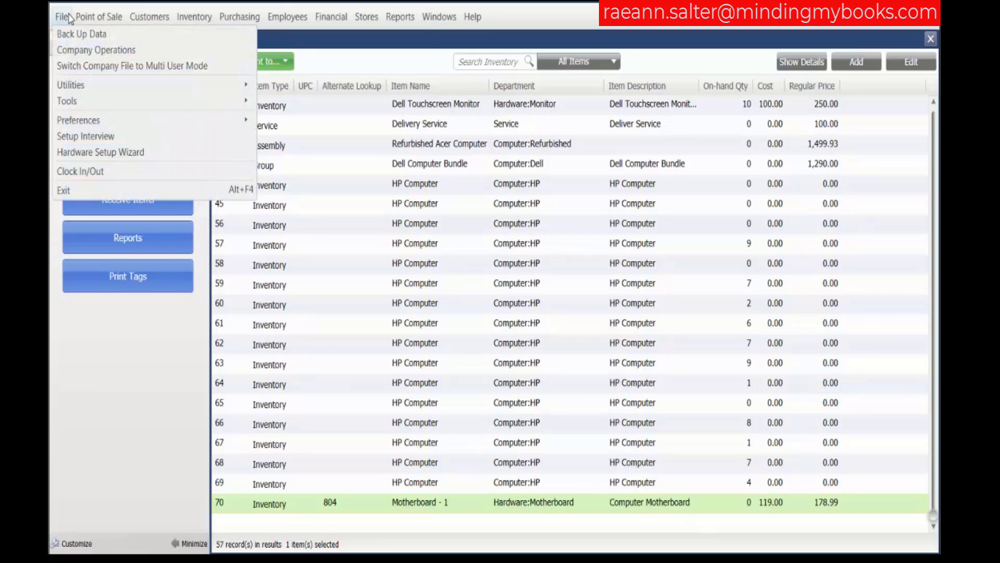
{"action": "mouse_move", "coordinate": [66, 100]}
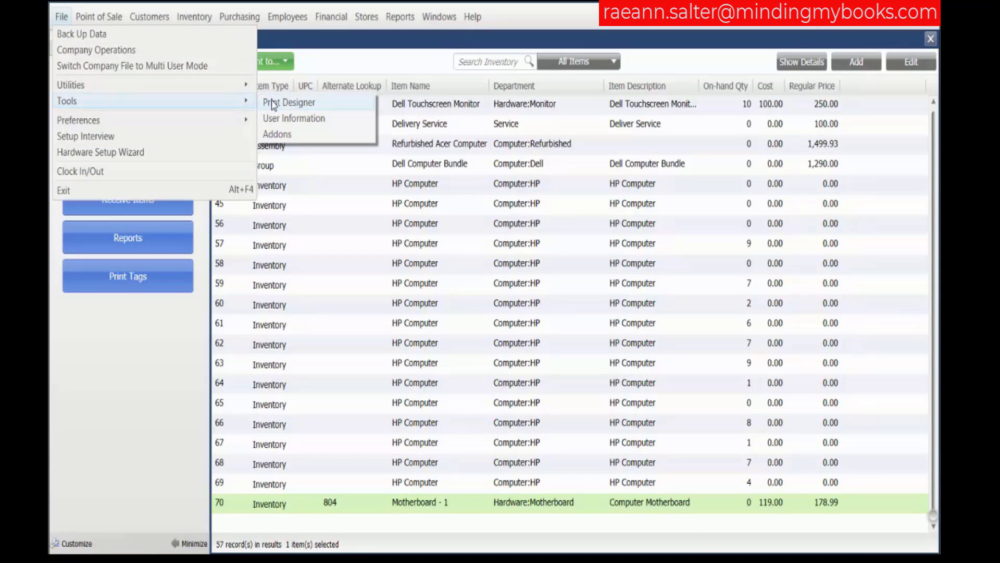
{"action": "left_click", "coordinate": [613, 325]}
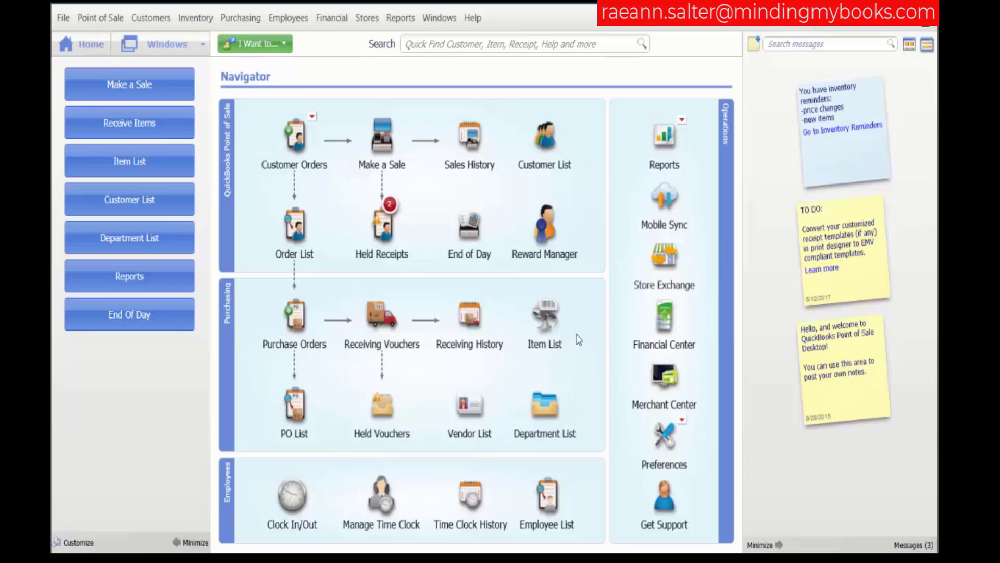
Make a copy of the Motherboard item from the item list and view the copy's alternate vendor details
{"action": "left_click", "coordinate": [547, 327]}
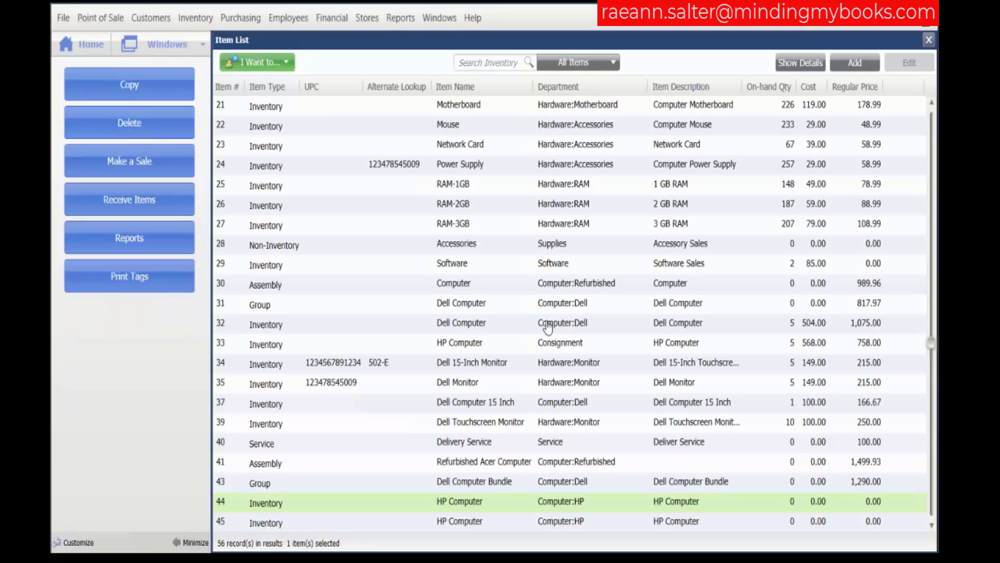
{"action": "left_click", "coordinate": [460, 111]}
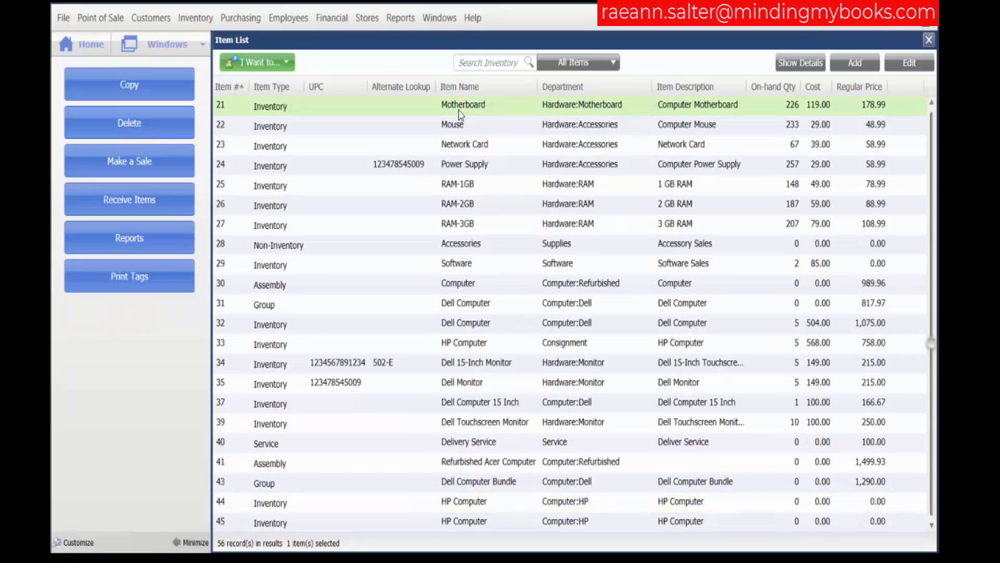
{"action": "left_click", "coordinate": [272, 65]}
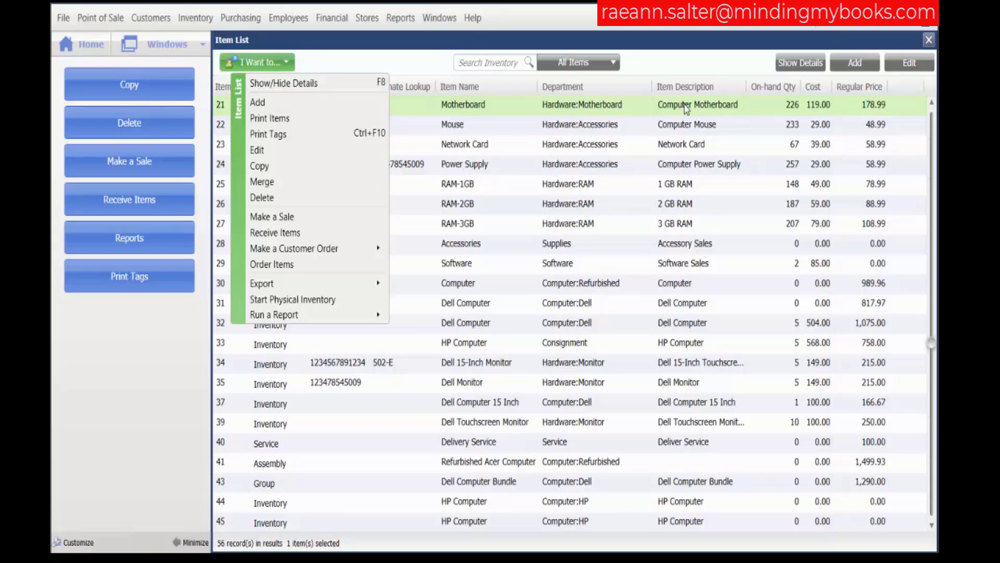
{"action": "left_click", "coordinate": [304, 167]}
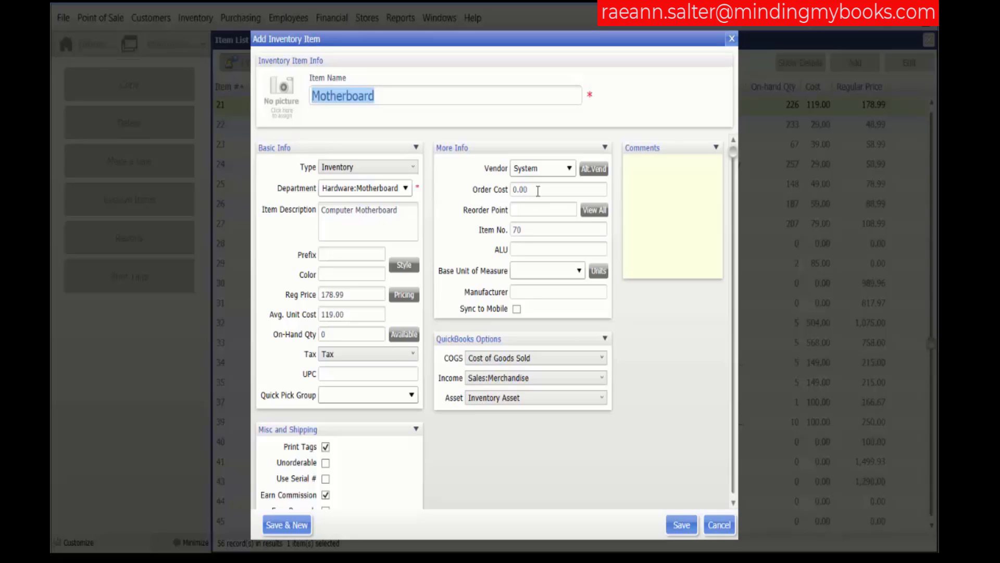
{"action": "left_click", "coordinate": [592, 170]}
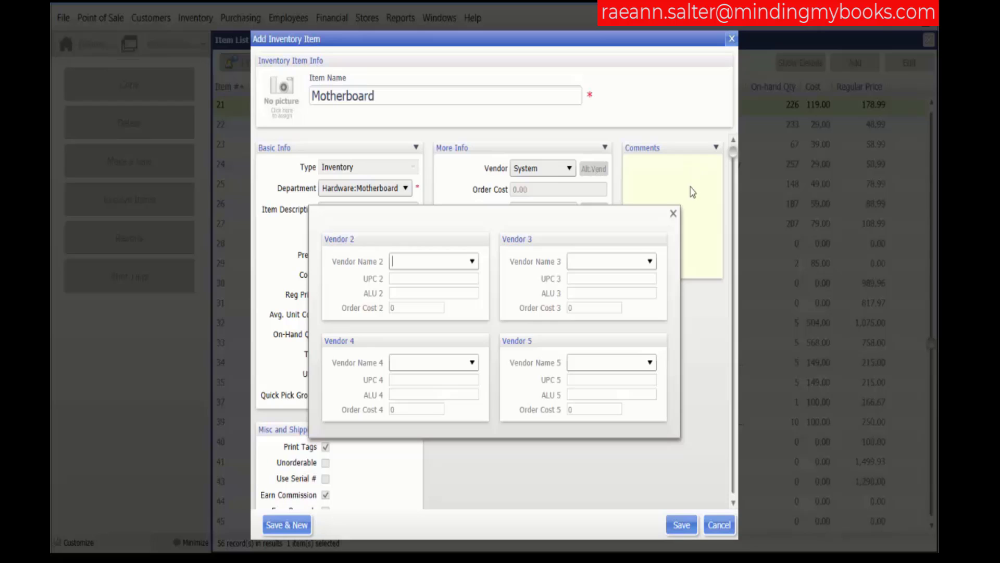
{"action": "left_click", "coordinate": [673, 213]}
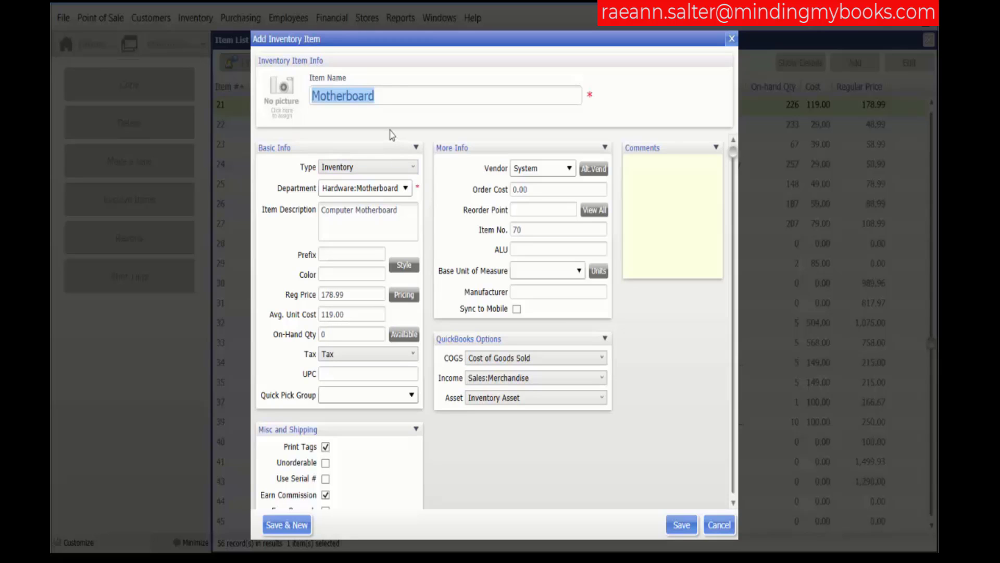
Name the copied item Motherboard - 1, save it, and close its details
{"action": "left_click", "coordinate": [437, 101]}
{"action": "type", "text": "-"}
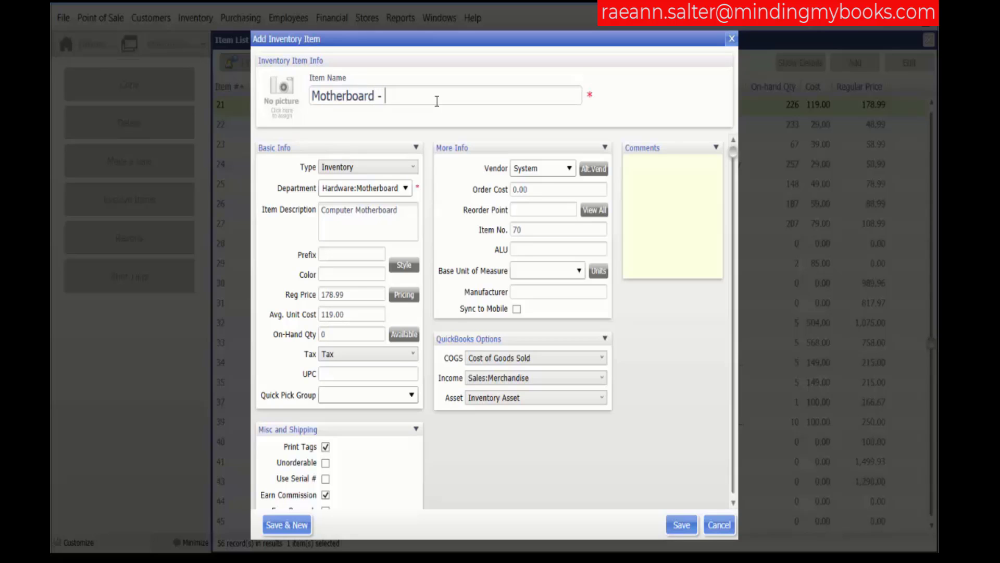
{"action": "type", "text": " 1"}
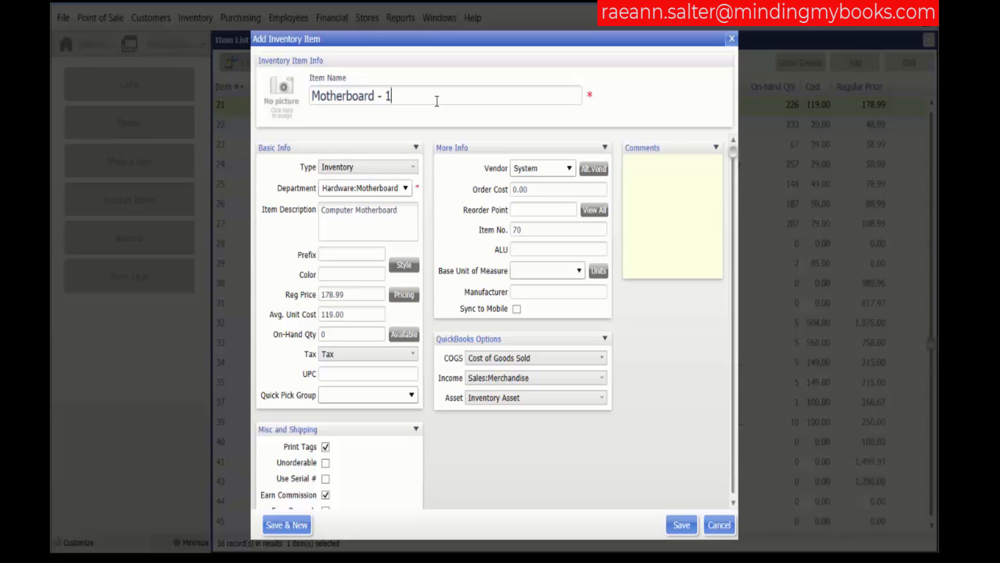
{"action": "left_click", "coordinate": [682, 525]}
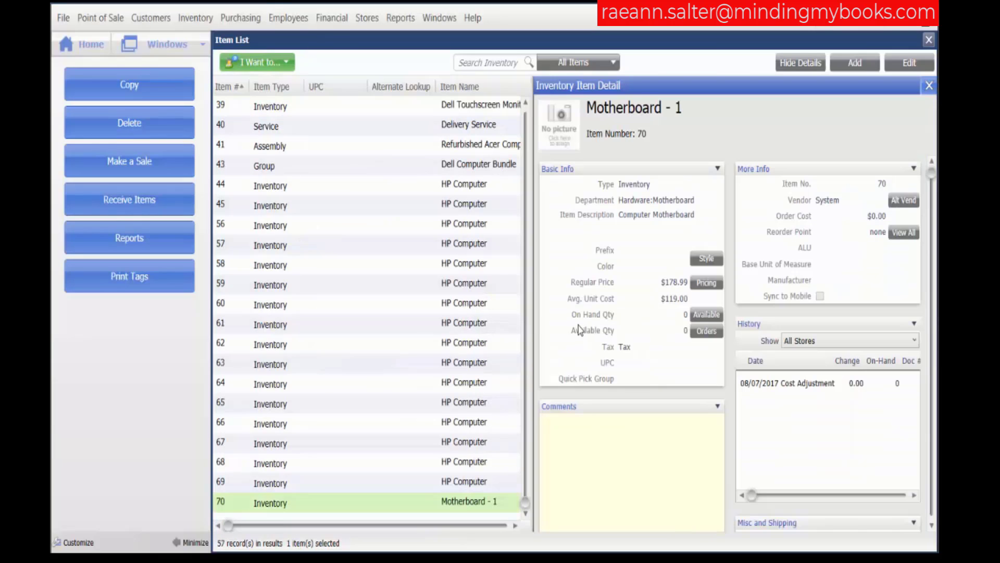
{"action": "left_click", "coordinate": [929, 86]}
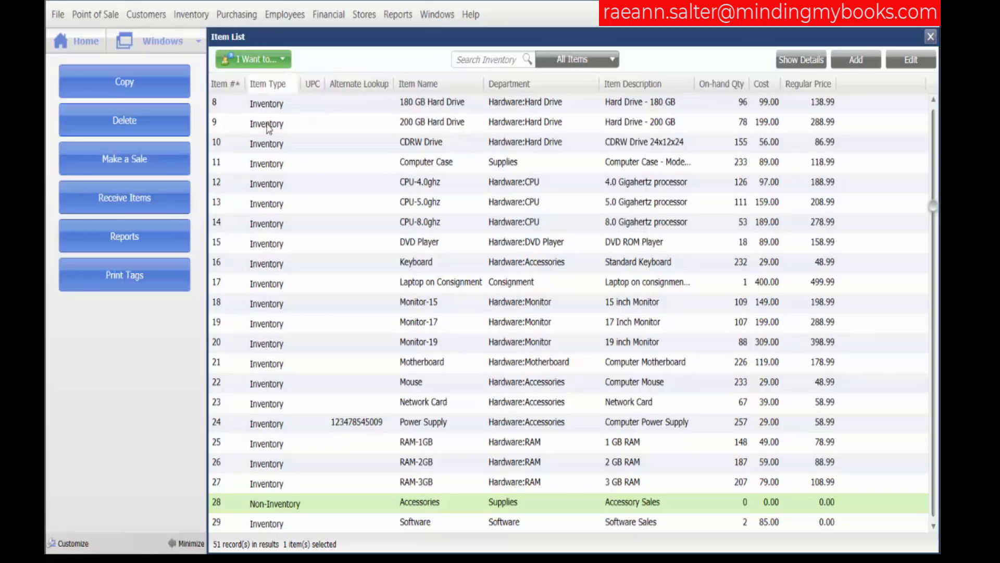
Open the CPU-4.0ghz item for editing and save it
{"action": "left_click", "coordinate": [420, 191]}
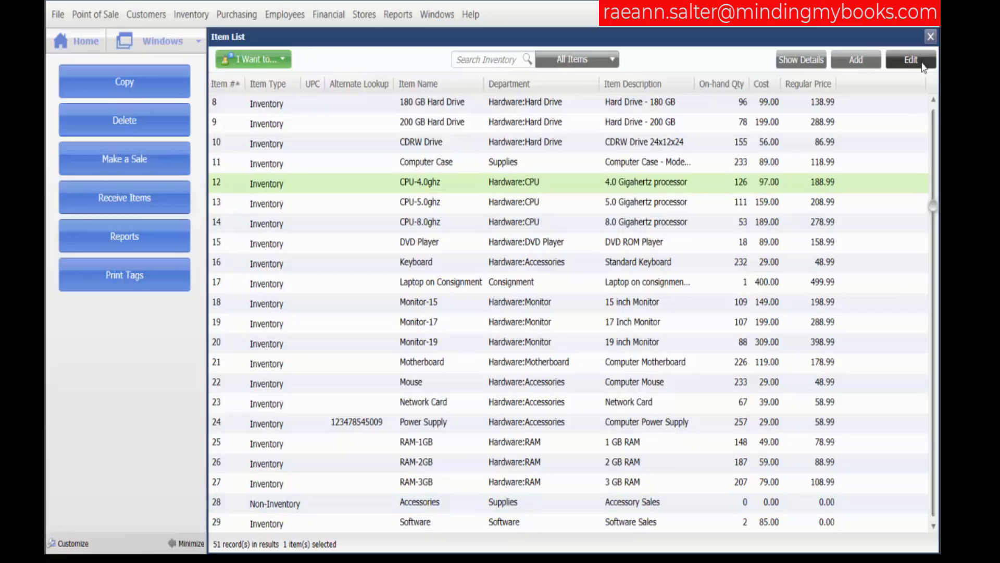
{"action": "left_click", "coordinate": [260, 60]}
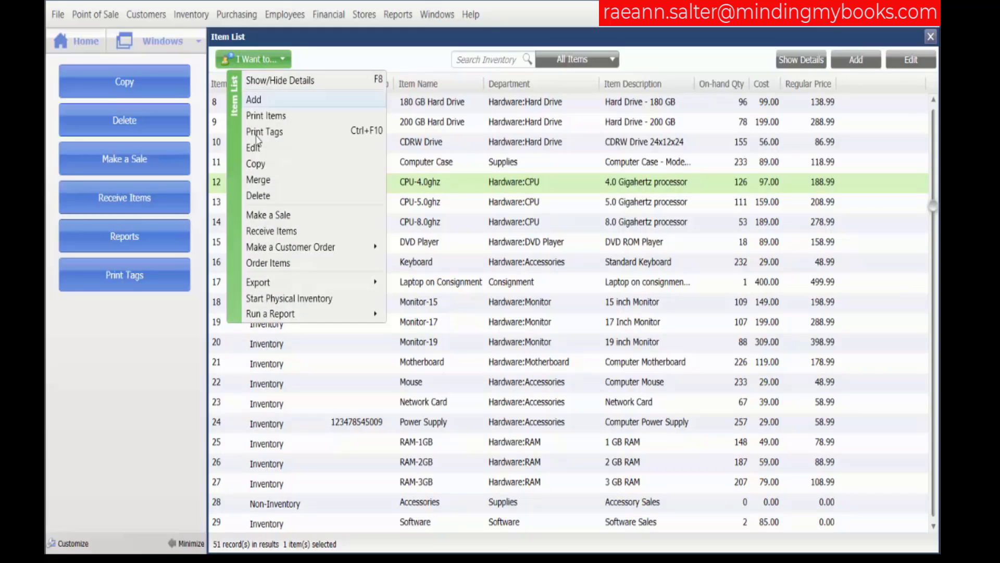
{"action": "left_click", "coordinate": [917, 62]}
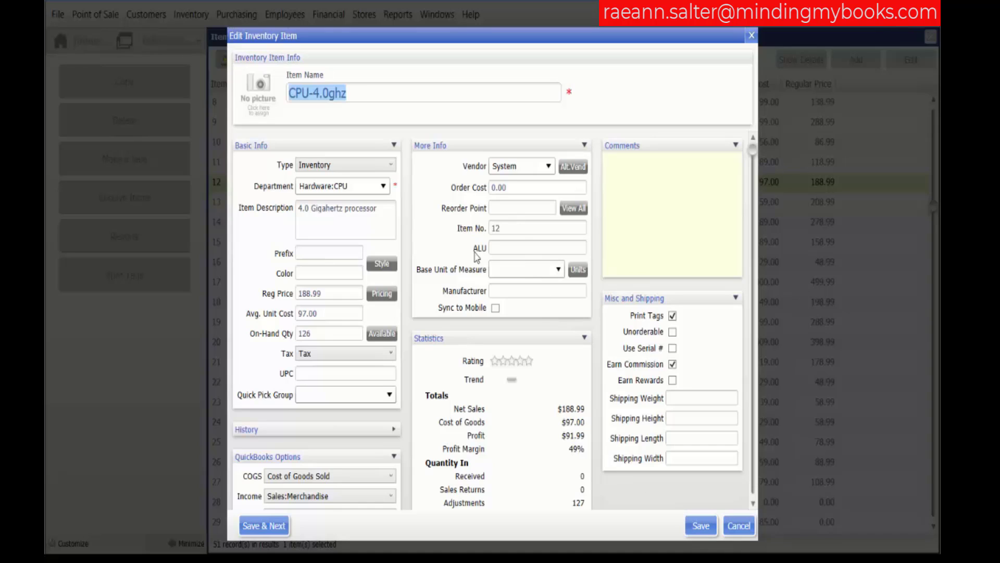
{"action": "left_click", "coordinate": [707, 527]}
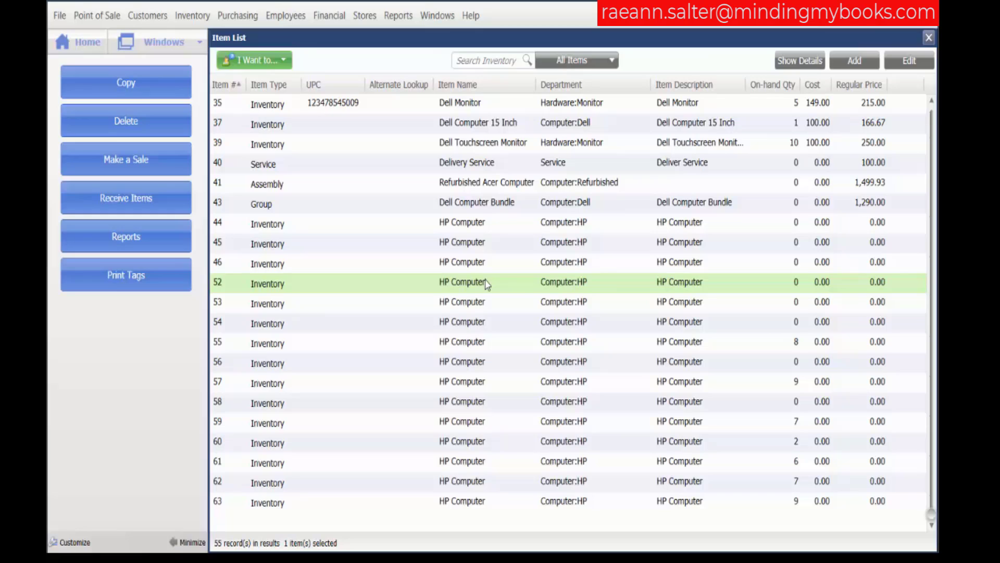
Delete the HP Computer items numbered 52 to 55, reading the explanation of the quantity-on-hand warning and confirming with YES
{"action": "key", "text": "shift+Down"}
{"action": "key", "text": "shift+Down"}
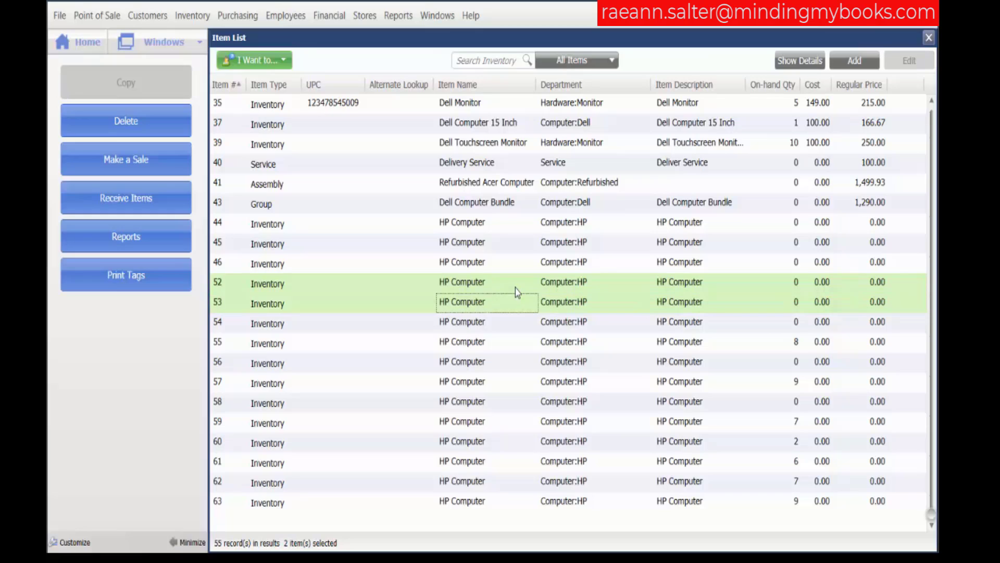
{"action": "key", "text": "shift+Down"}
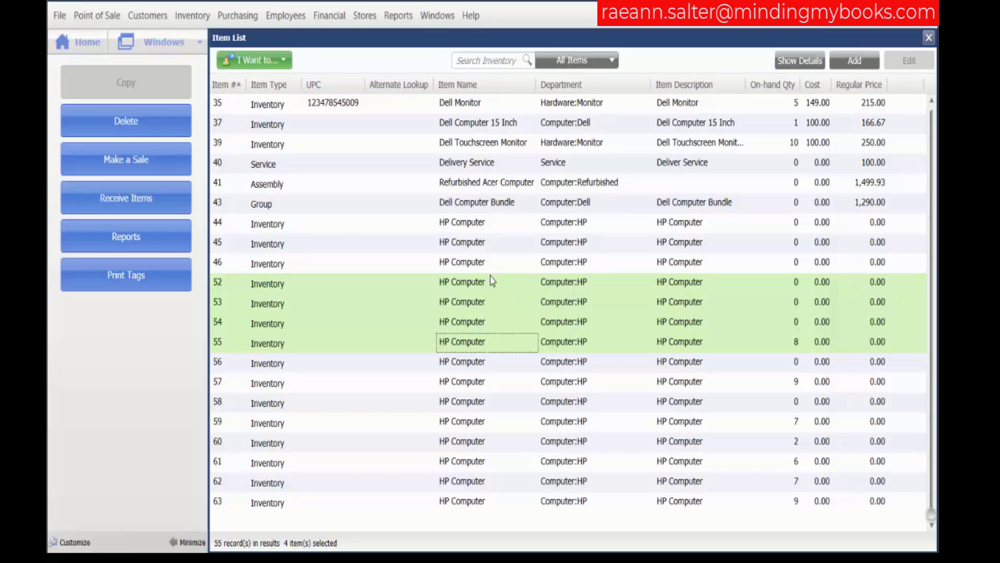
{"action": "left_click", "coordinate": [268, 61]}
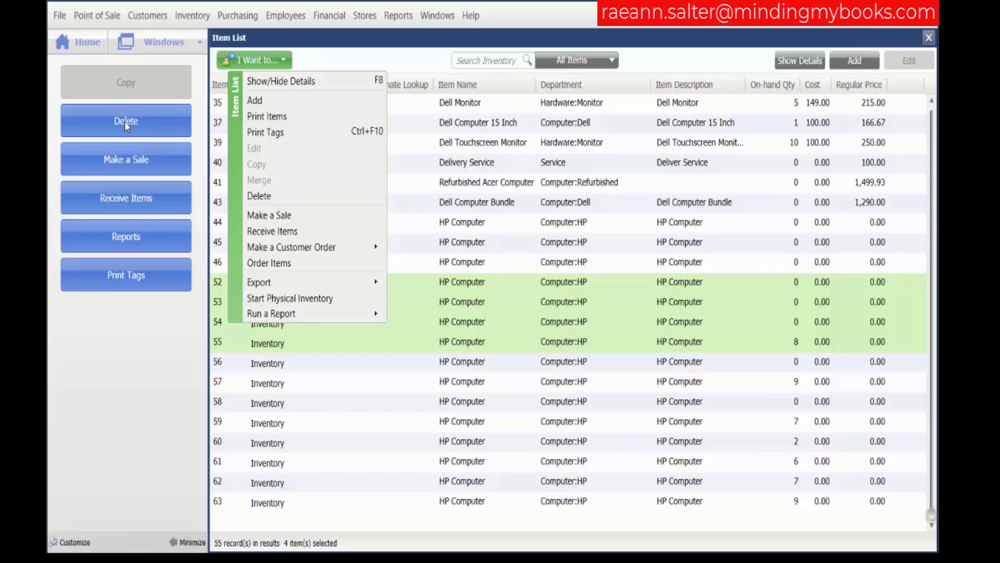
{"action": "left_click", "coordinate": [261, 196]}
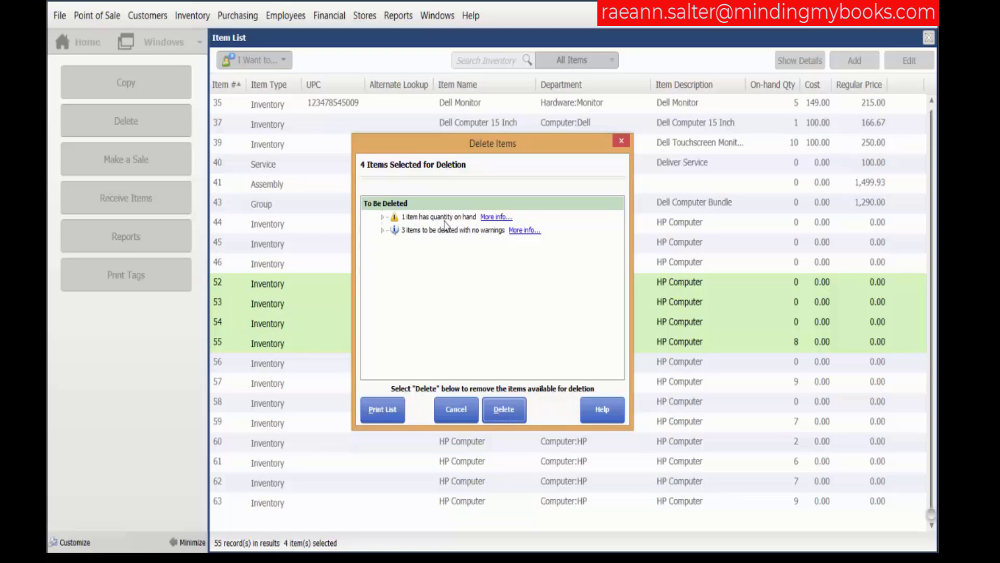
{"action": "left_click", "coordinate": [497, 219]}
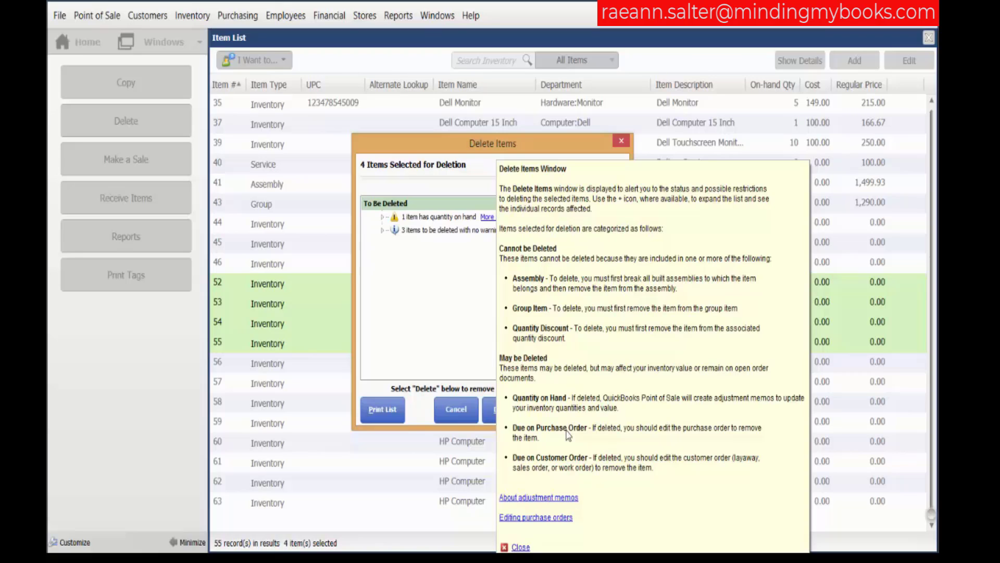
{"action": "left_click", "coordinate": [455, 192]}
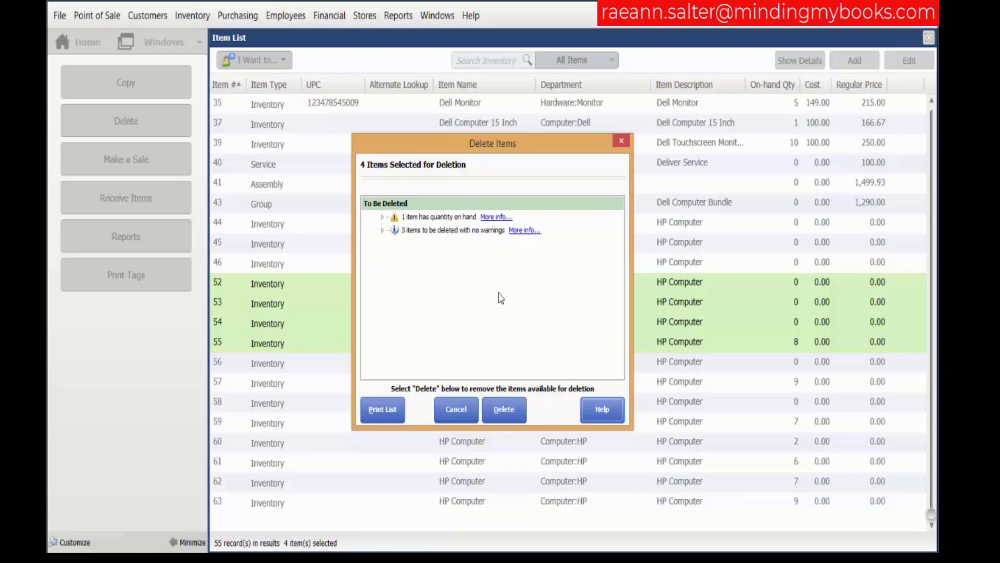
{"action": "left_click", "coordinate": [510, 415]}
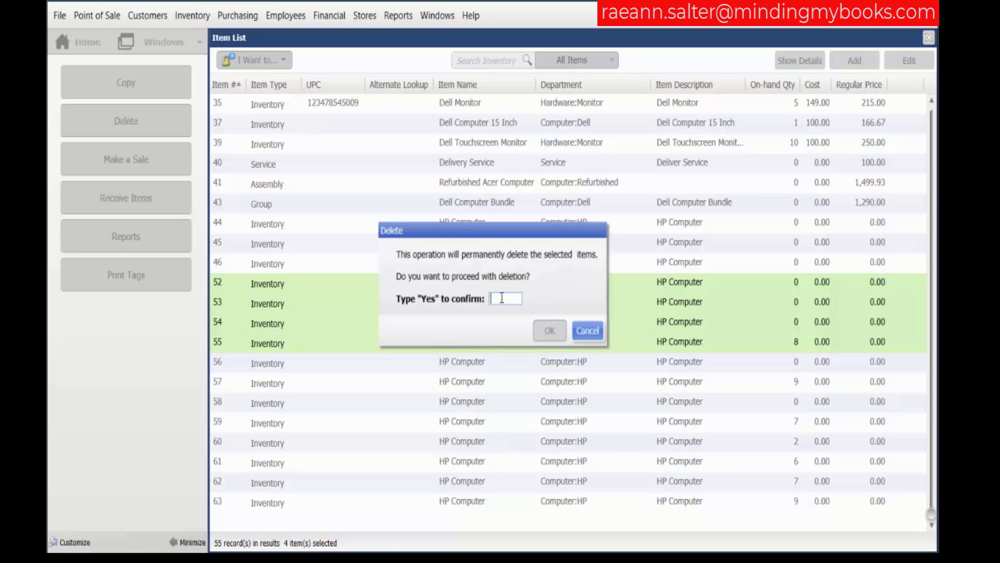
{"action": "type", "text": "YES"}
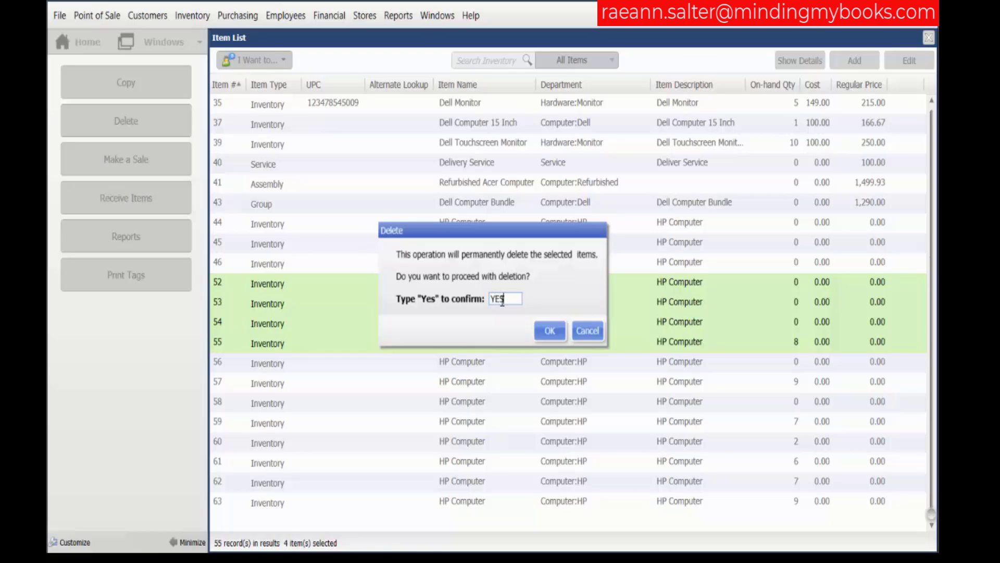
{"action": "left_click", "coordinate": [551, 336]}
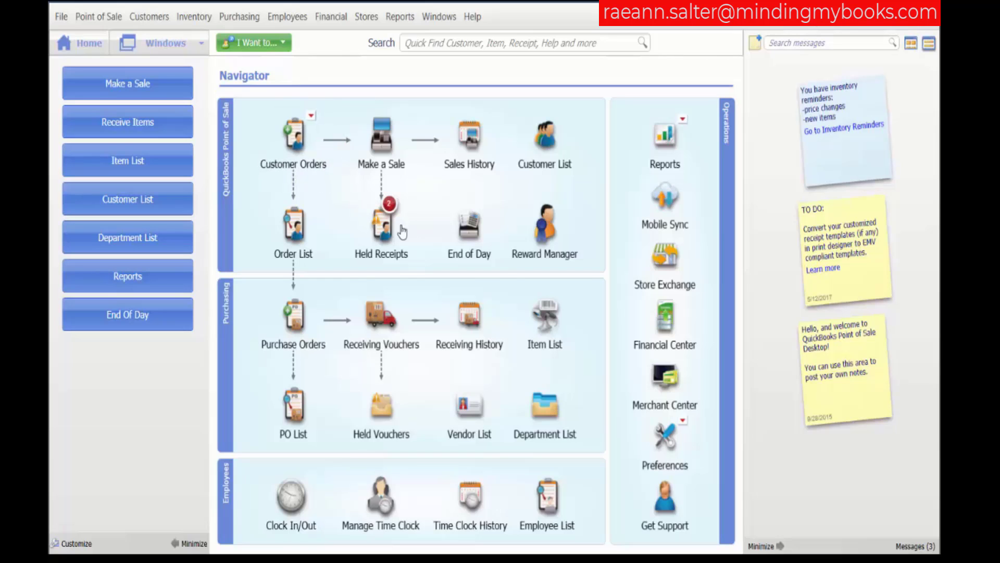
Open the item list and select the two HP Computer items numbered 44 and 46
{"action": "left_click", "coordinate": [544, 342]}
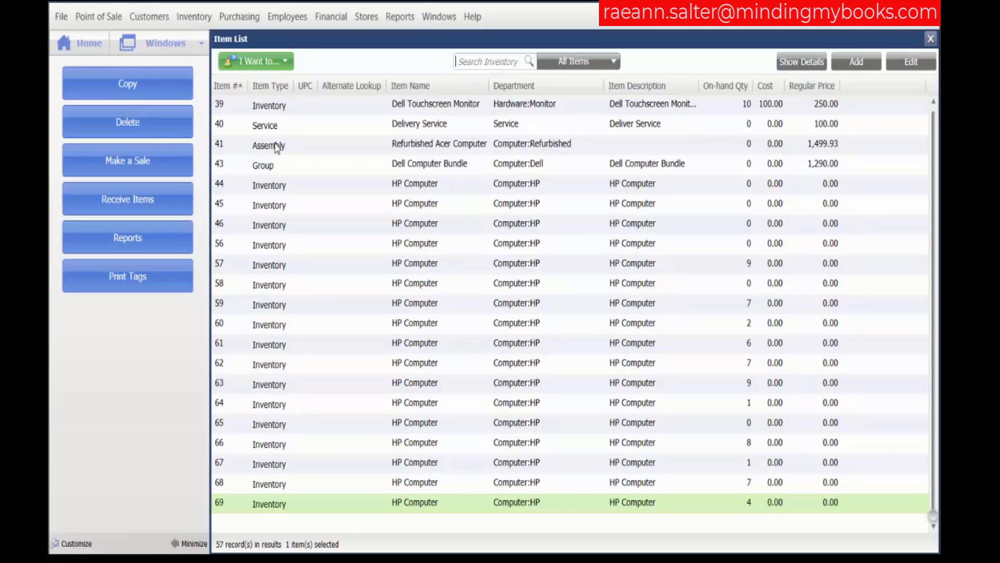
{"action": "left_click", "coordinate": [310, 185]}
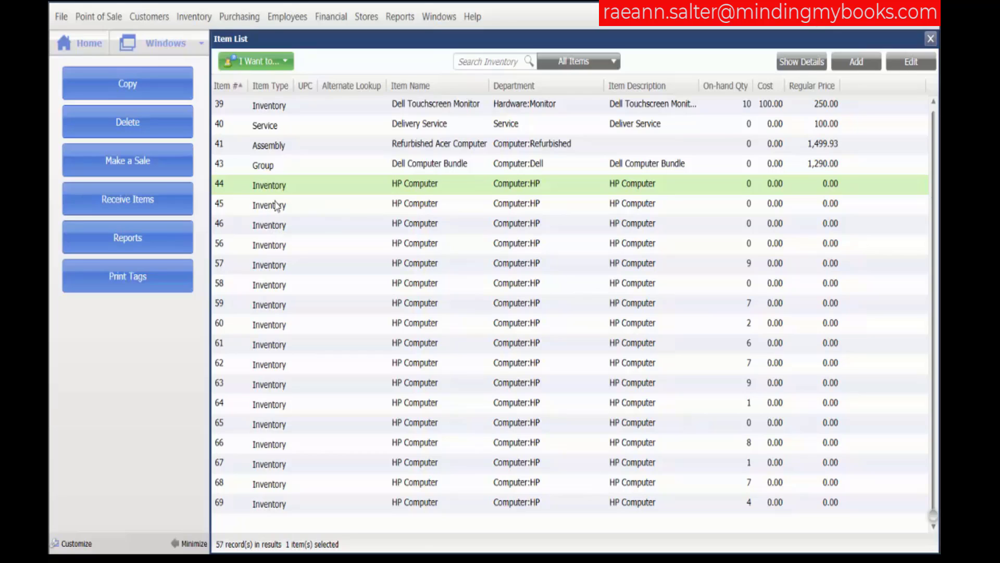
{"action": "left_click", "coordinate": [279, 231], "text": "ctrl"}
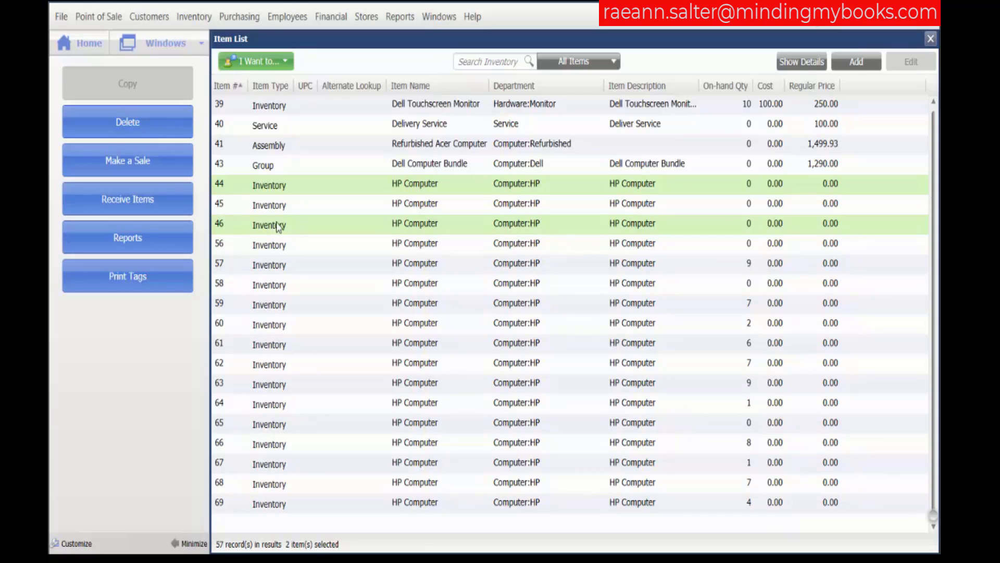
{"action": "left_click", "coordinate": [281, 231]}
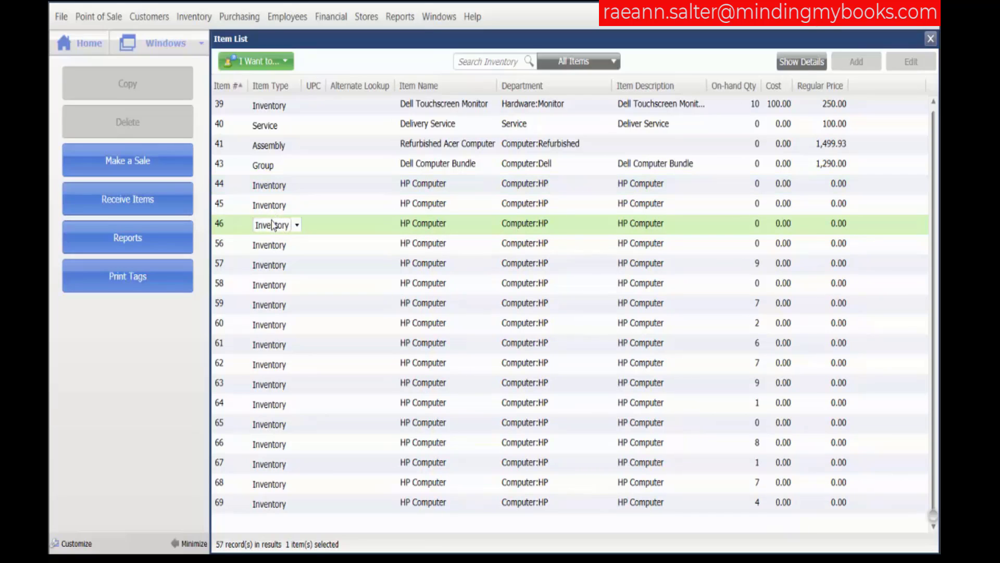
{"action": "double_click", "coordinate": [290, 217]}
{"action": "left_click", "coordinate": [247, 189]}
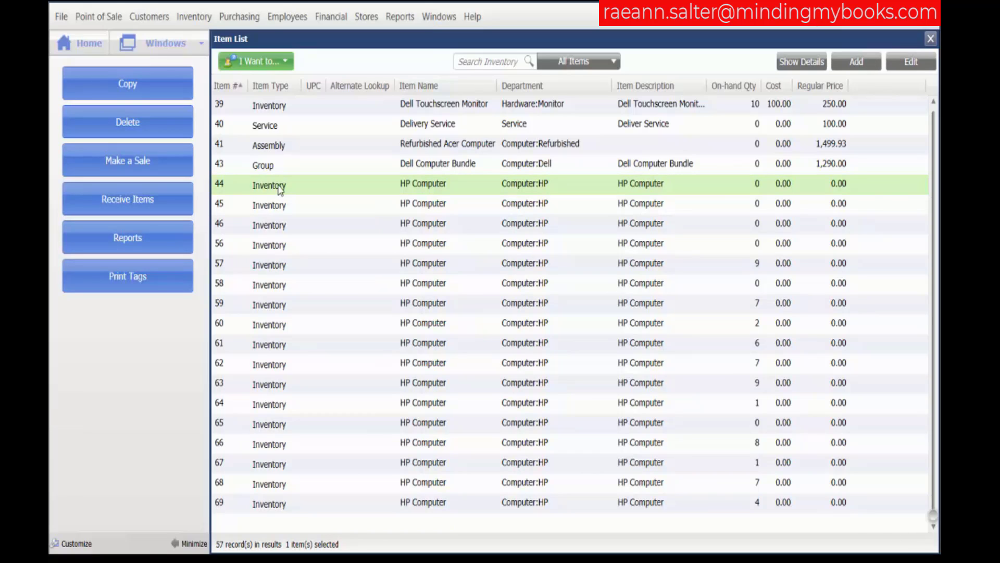
{"action": "key", "text": "shift+Down"}
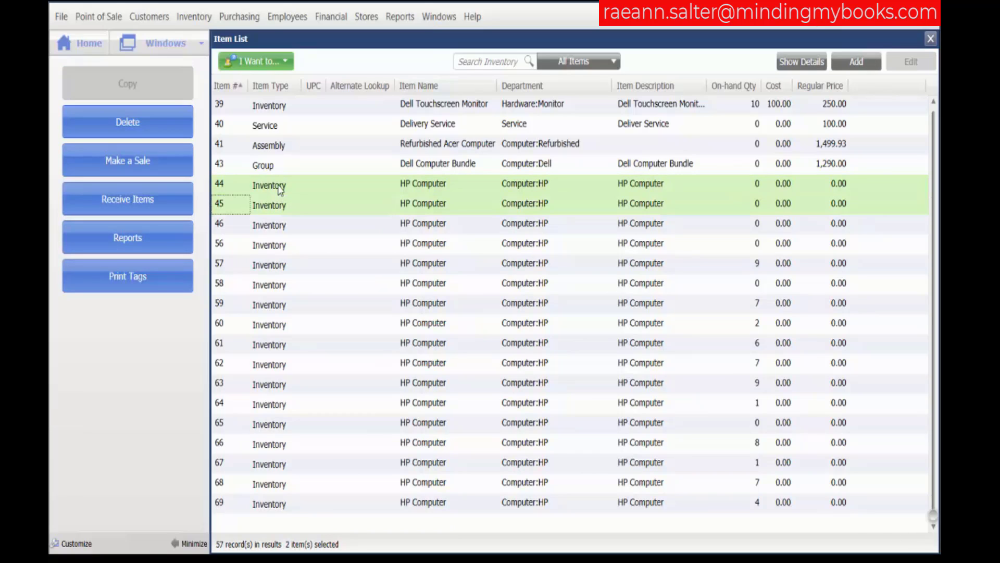
{"action": "key", "text": "shift+Up"}
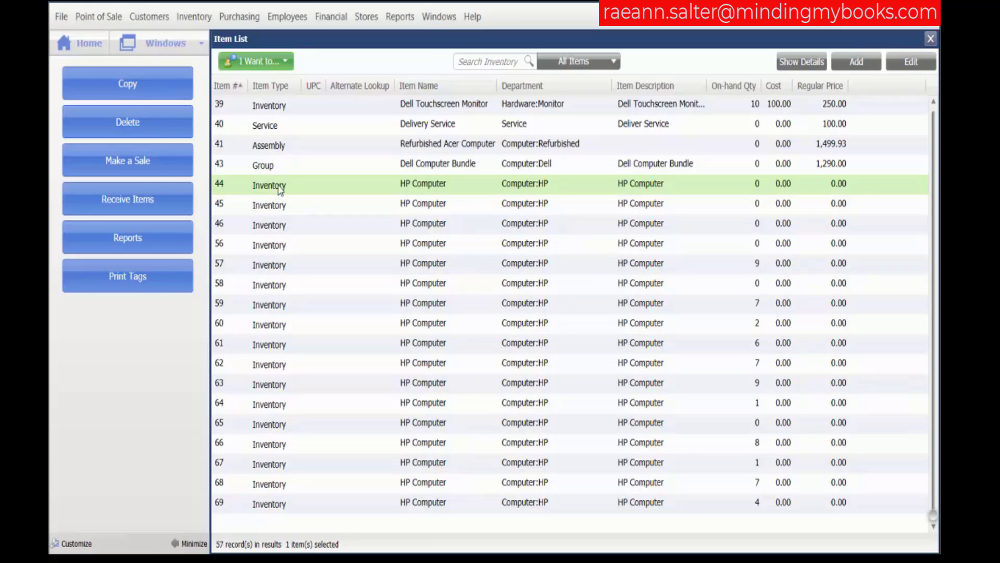
{"action": "left_click", "coordinate": [280, 231], "text": "ctrl"}
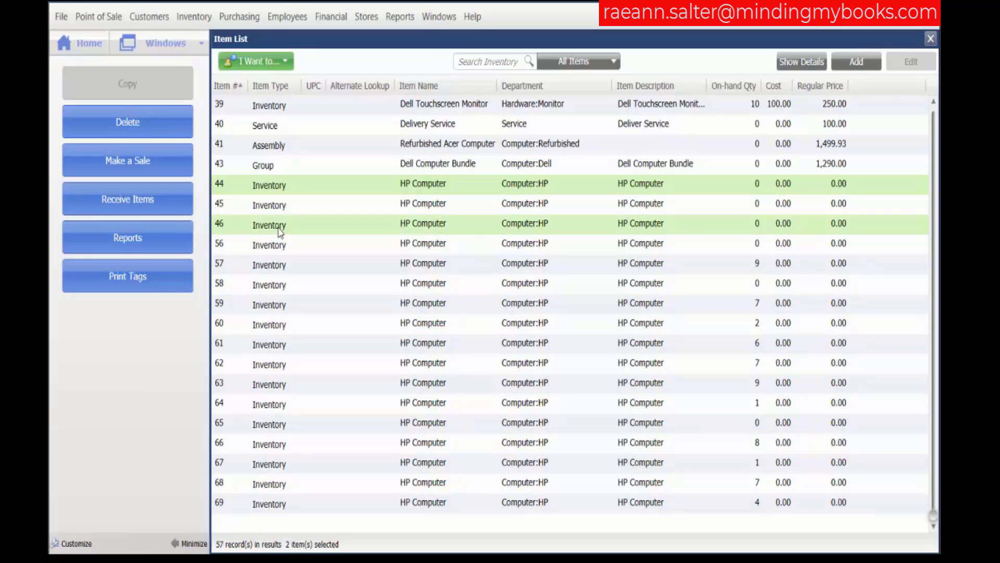
Merge the two selected HP Computer items, keeping item 44 and removing item 46 as the duplicate
{"action": "left_click", "coordinate": [260, 63]}
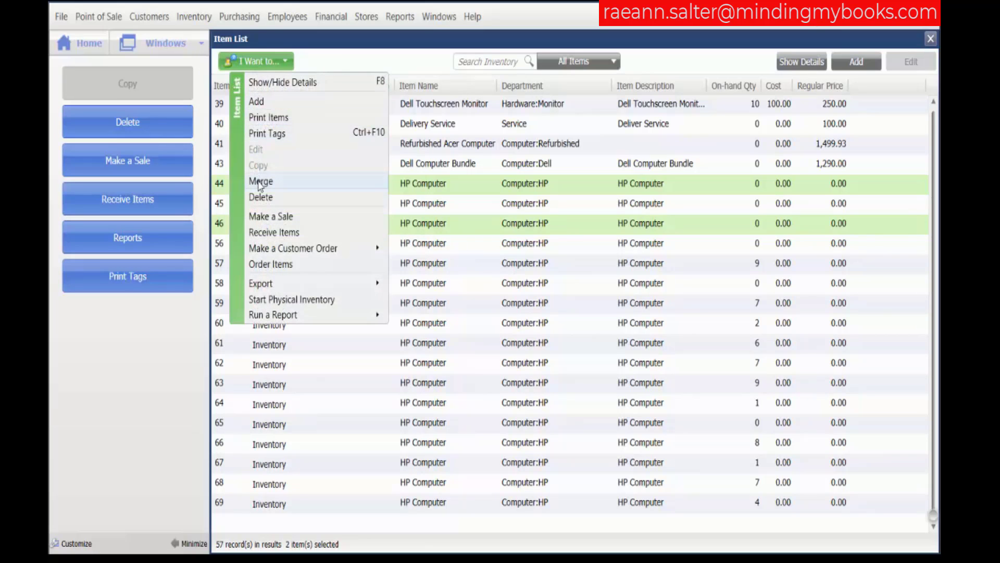
{"action": "left_click", "coordinate": [260, 181]}
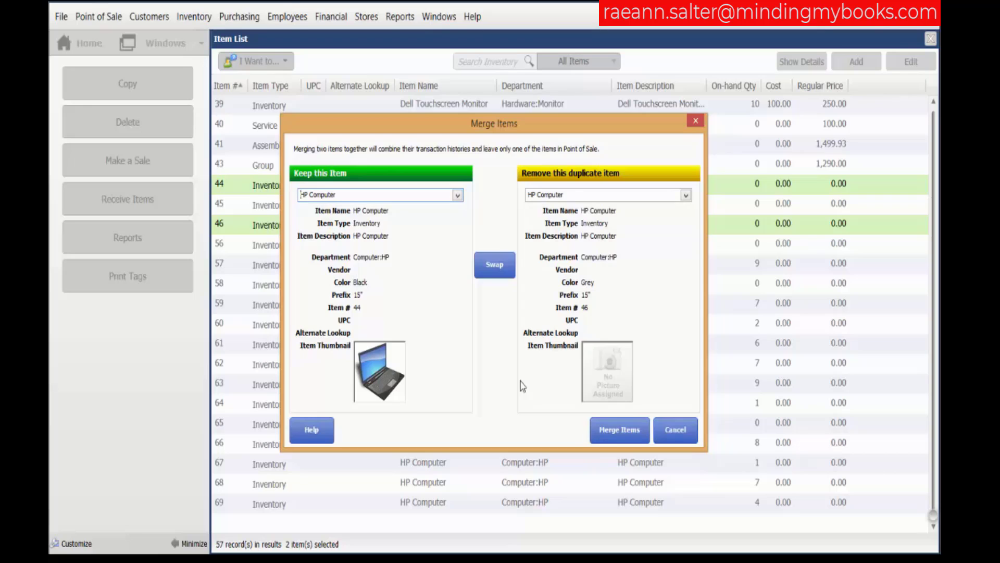
{"action": "left_click", "coordinate": [499, 264]}
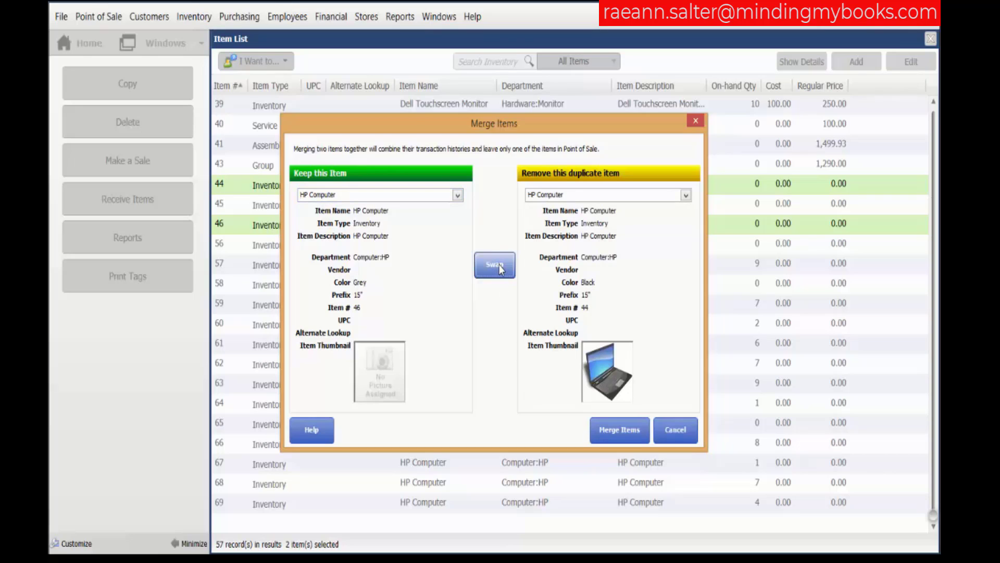
{"action": "left_click", "coordinate": [499, 265]}
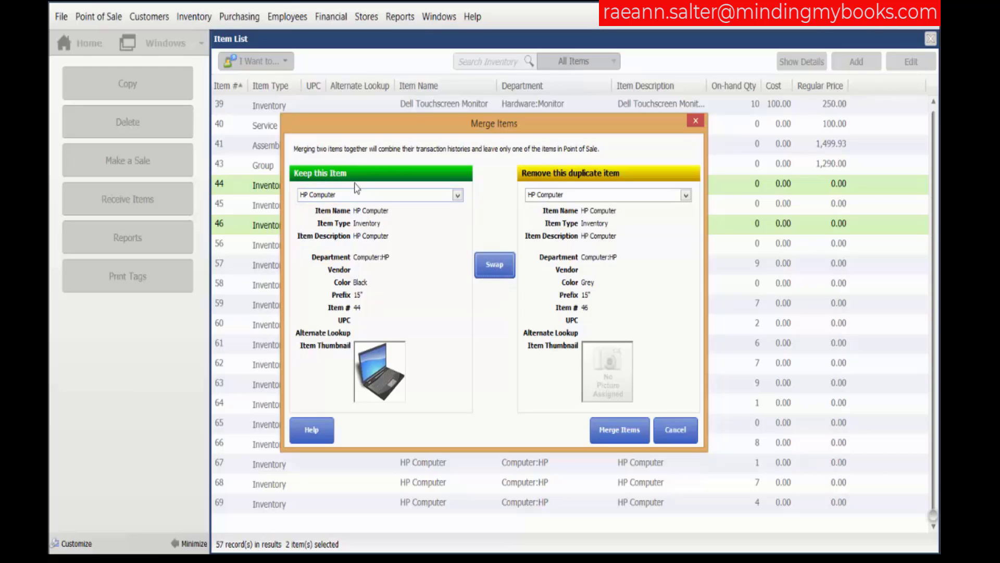
{"action": "left_click", "coordinate": [618, 430]}
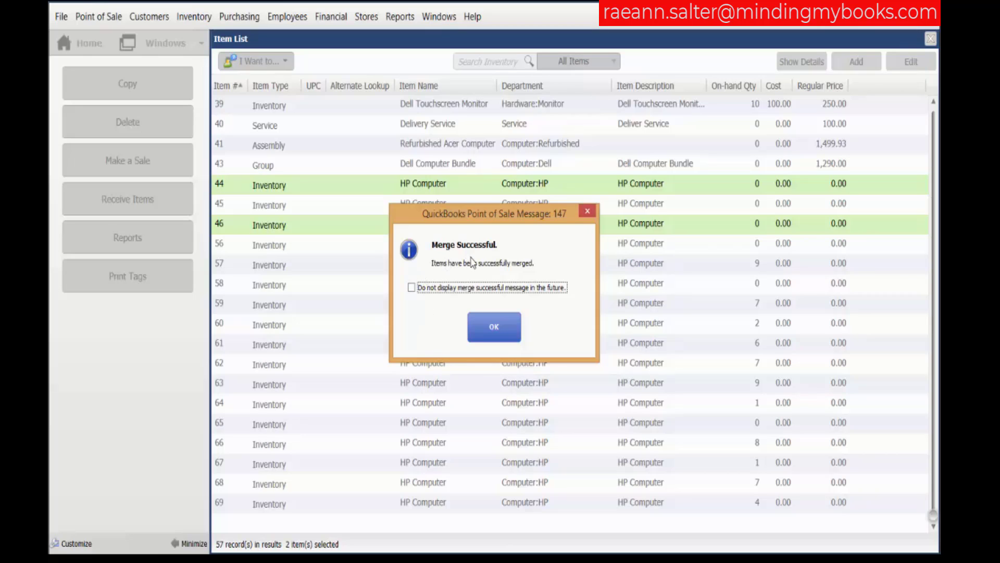
{"action": "left_click", "coordinate": [499, 336]}
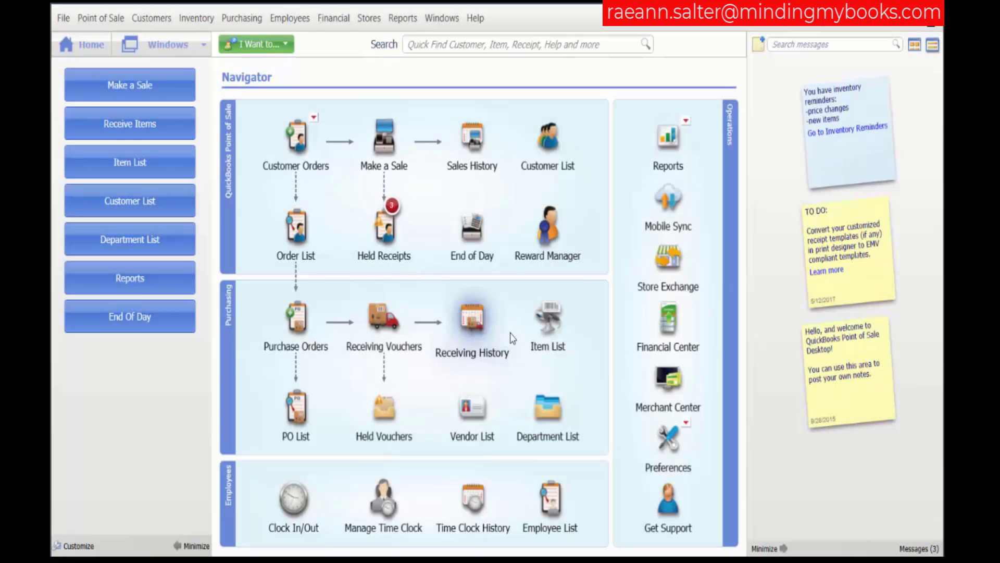
Open the RAM-2GB item from the item list for editing and view its available quantity by store
{"action": "left_click", "coordinate": [544, 333]}
{"action": "scroll", "coordinate": [543, 335], "scroll_direction": "down", "scroll_amount": 2}
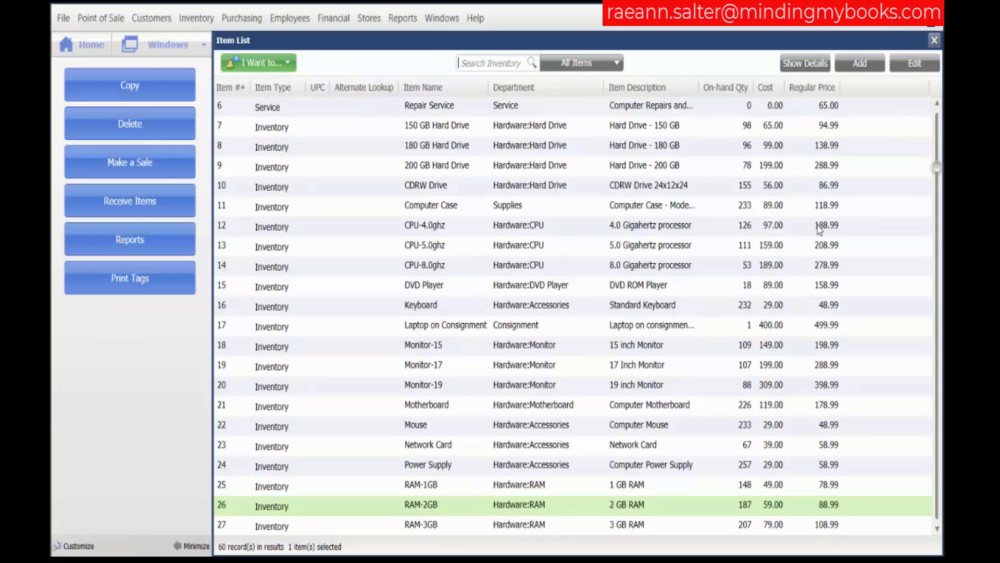
{"action": "left_click", "coordinate": [917, 64]}
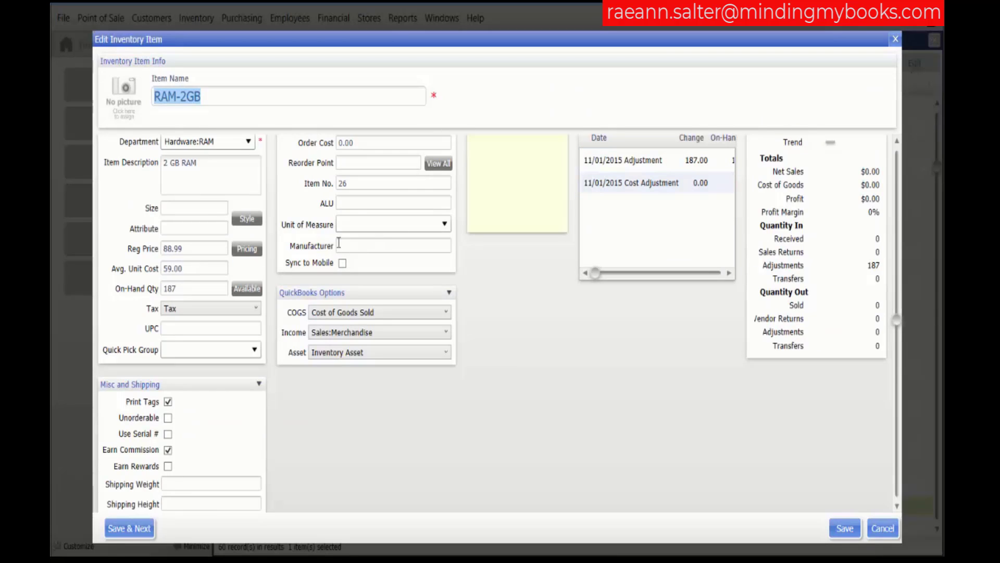
{"action": "left_click", "coordinate": [247, 290]}
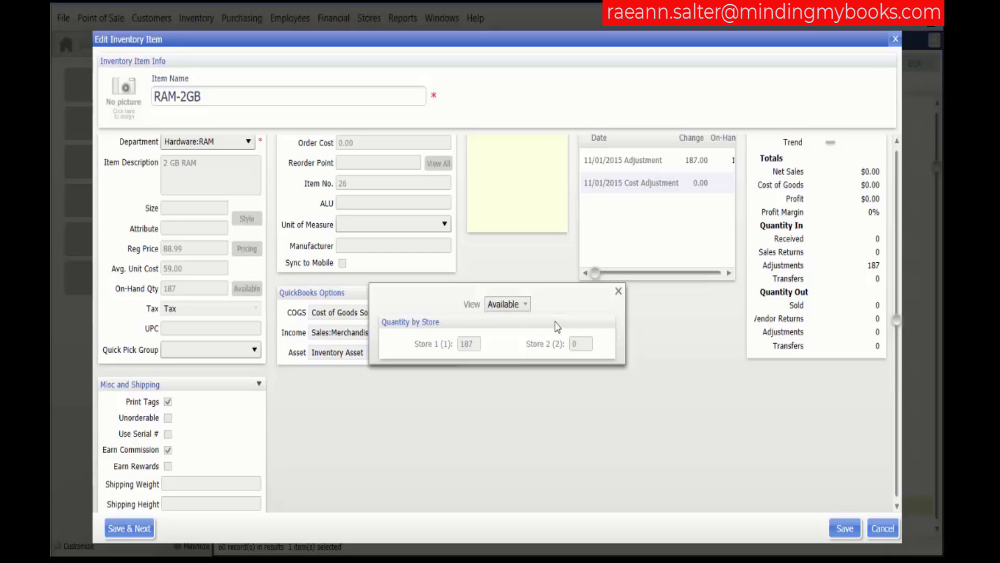
Review the RAM-2GB item's On Hand, On Order and Pending quantities by store, and close the quantity view
{"action": "left_click", "coordinate": [526, 306]}
{"action": "left_click", "coordinate": [527, 307]}
{"action": "left_click", "coordinate": [526, 304]}
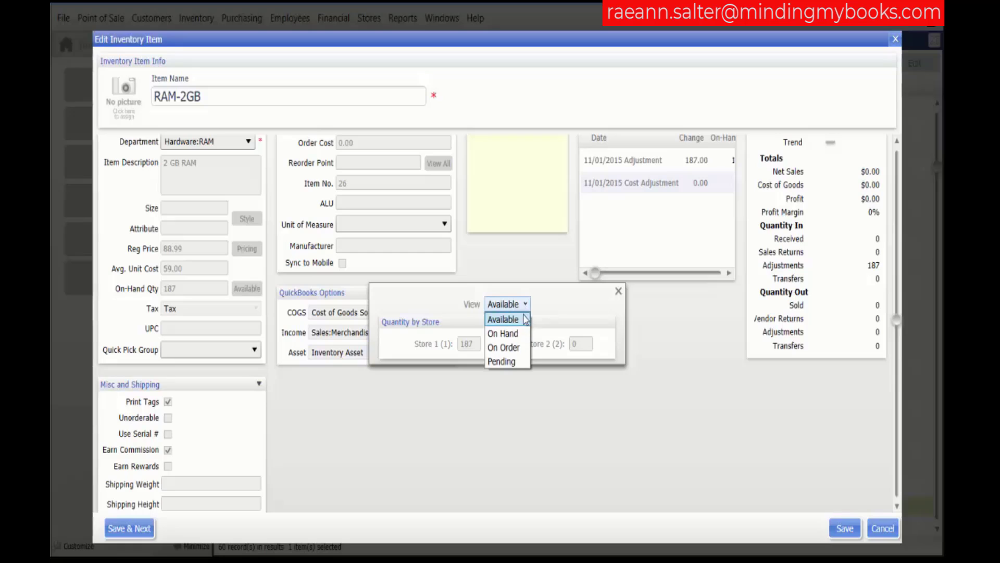
{"action": "left_click", "coordinate": [503, 333]}
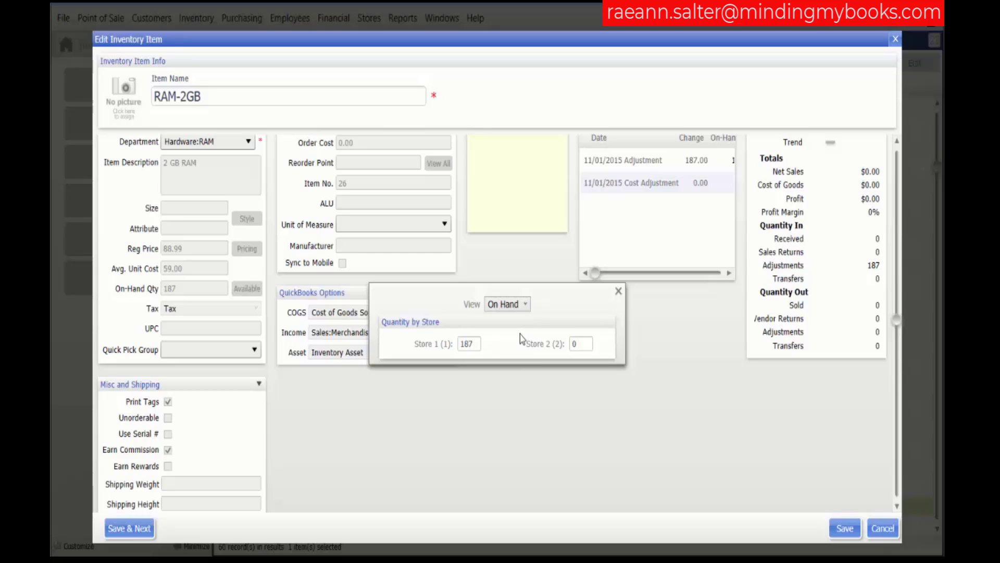
{"action": "left_click", "coordinate": [525, 305]}
{"action": "left_click", "coordinate": [503, 348]}
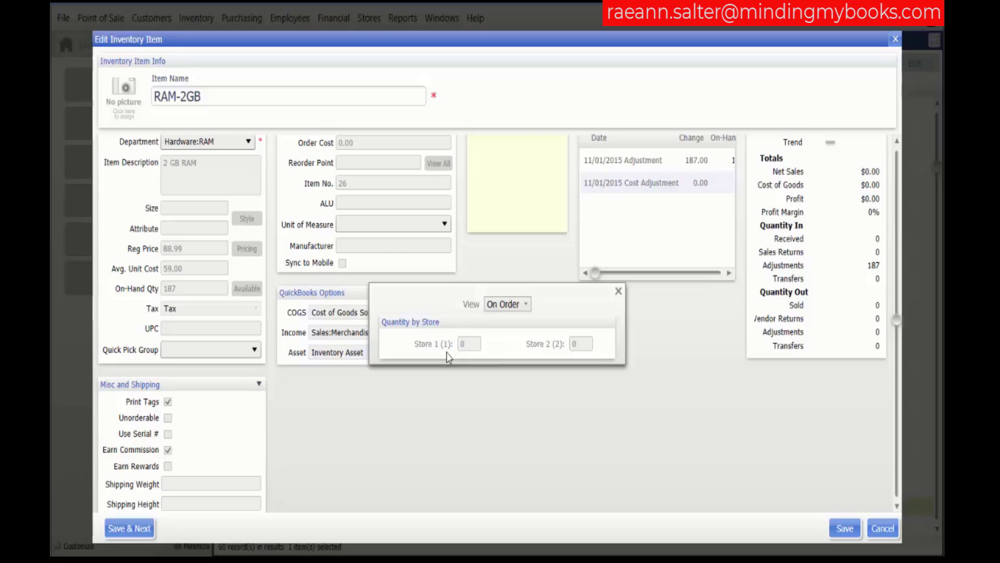
{"action": "left_click", "coordinate": [520, 305]}
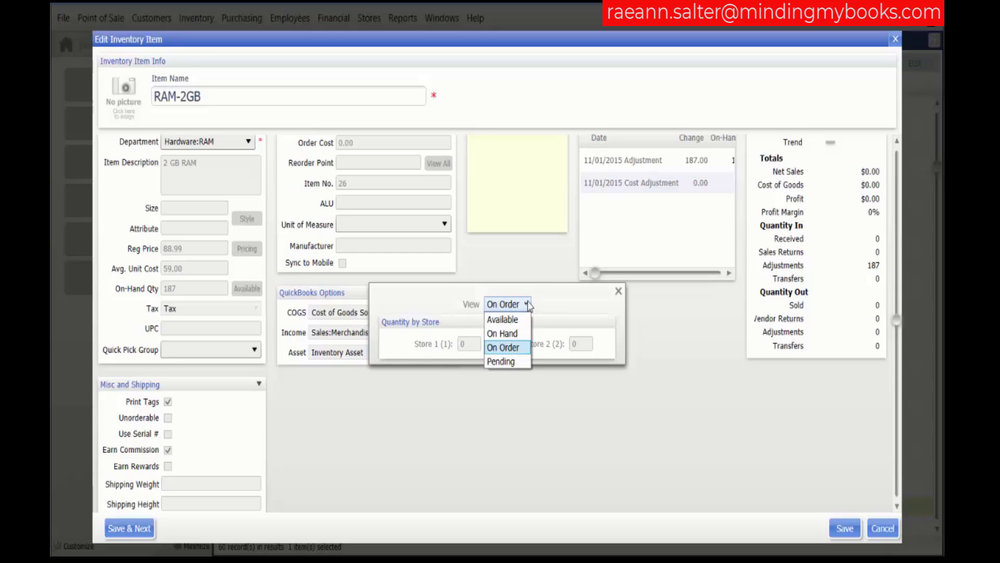
{"action": "left_click", "coordinate": [521, 364]}
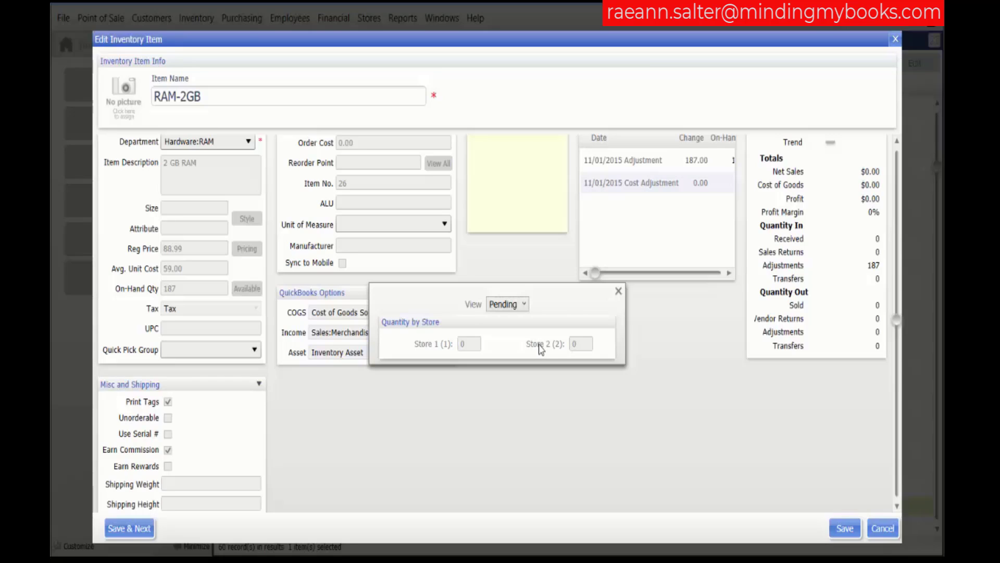
{"action": "left_click", "coordinate": [618, 290]}
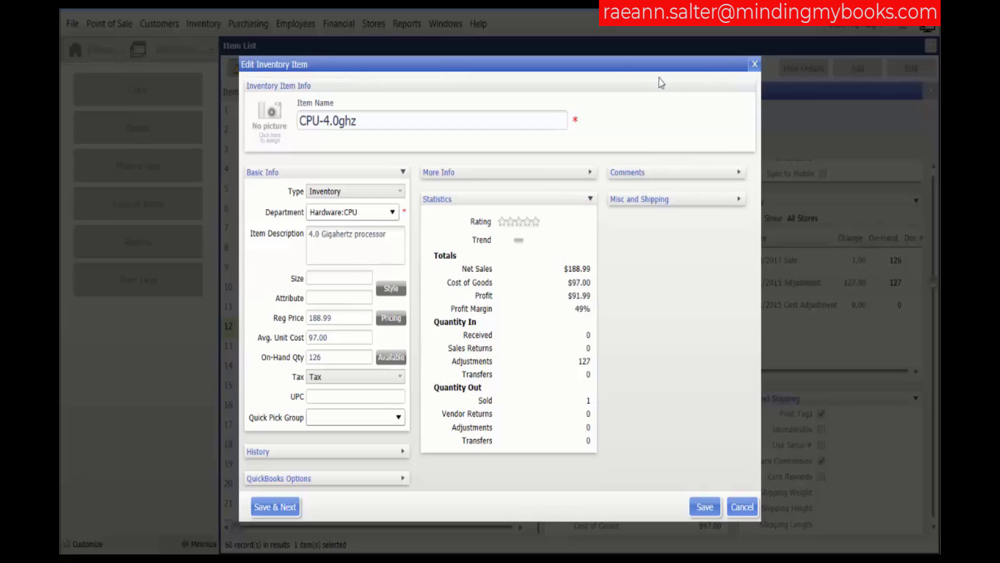
Close the CPU-4.0ghz item editor and open the company preferences
{"action": "left_click", "coordinate": [755, 64]}
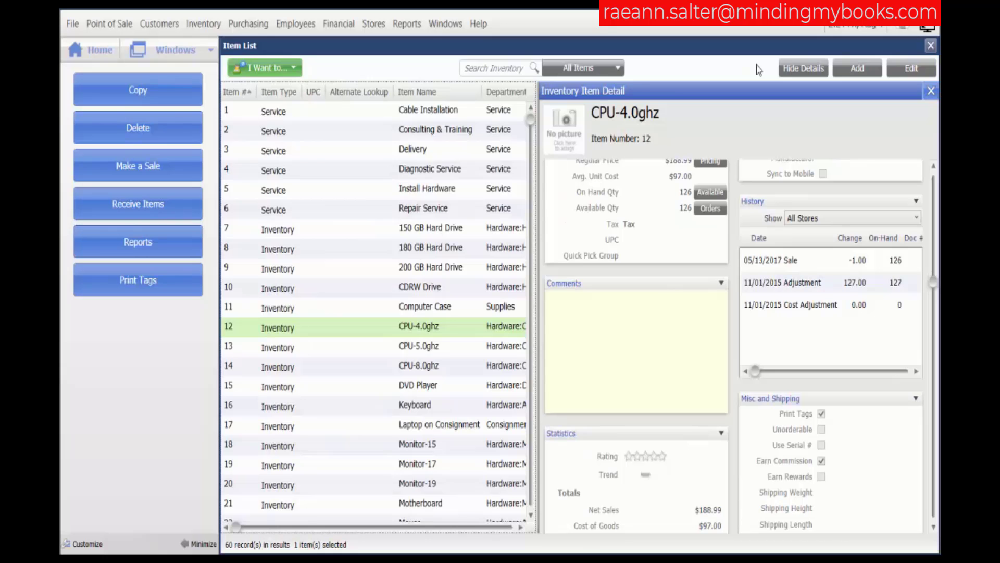
{"action": "left_click", "coordinate": [72, 24]}
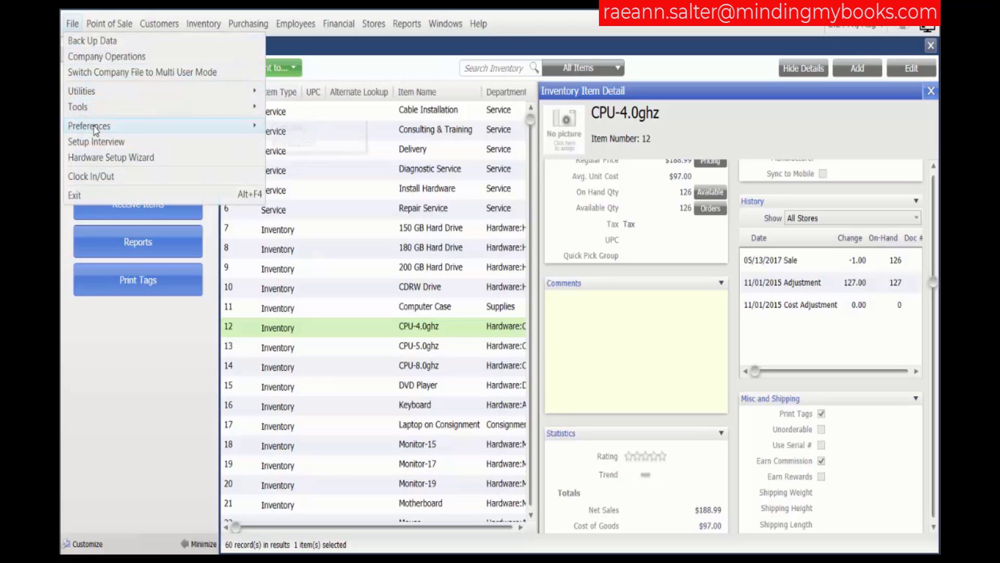
{"action": "mouse_move", "coordinate": [96, 127]}
{"action": "left_click", "coordinate": [288, 133]}
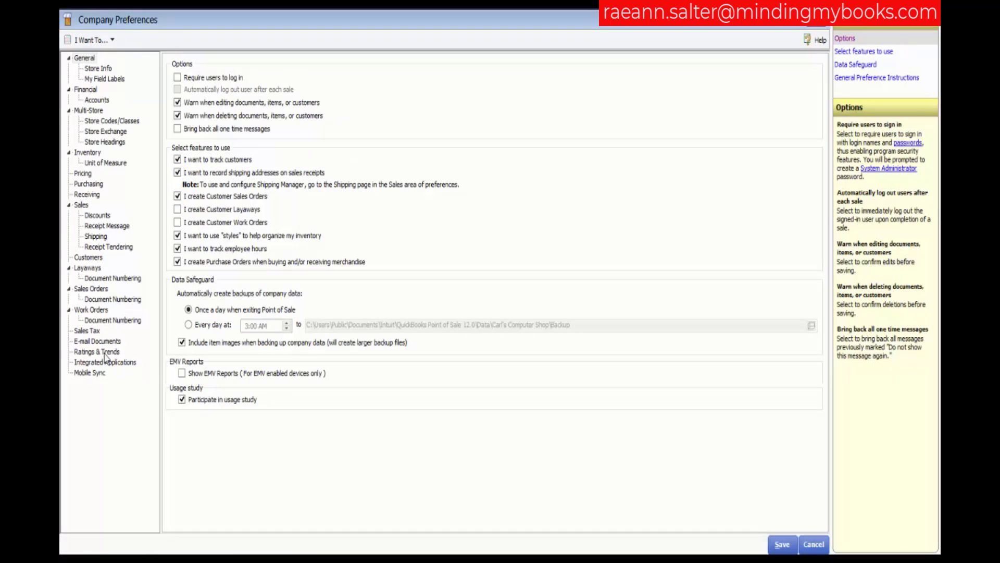
Review the Ratings & Trends basis and day-range options for items and customers, and close the company preferences without saving
{"action": "left_click", "coordinate": [105, 353]}
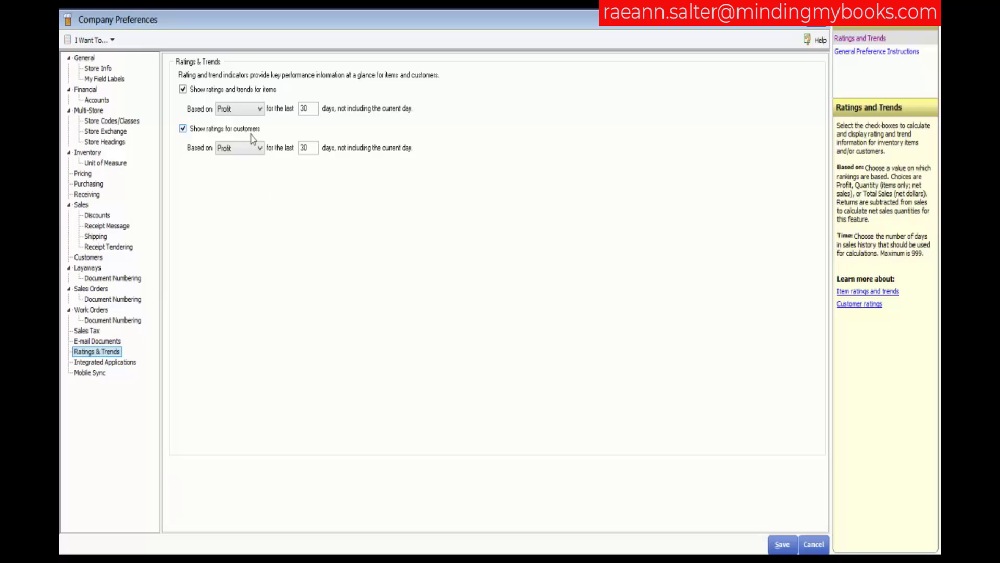
{"action": "left_click", "coordinate": [262, 111]}
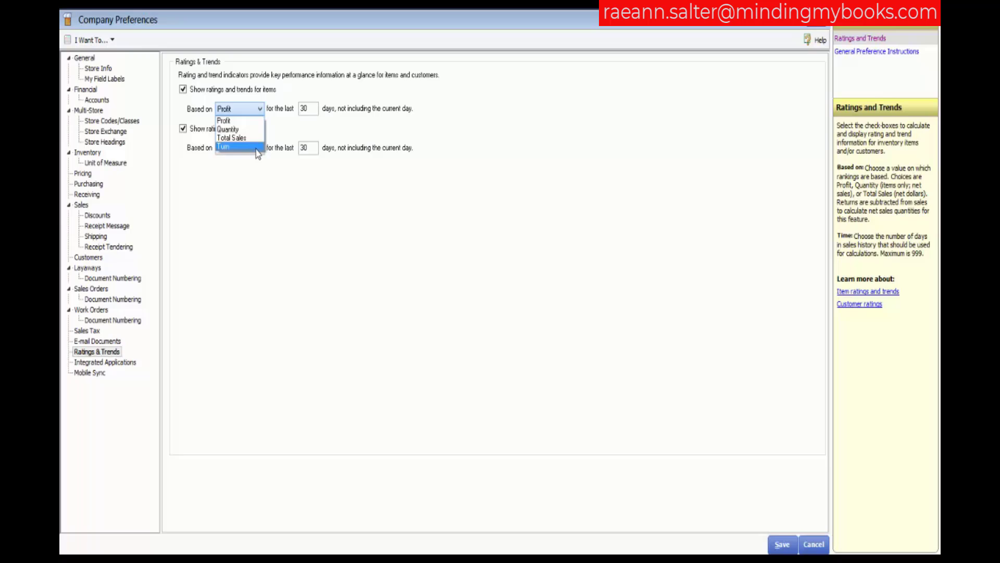
{"action": "left_click", "coordinate": [309, 108]}
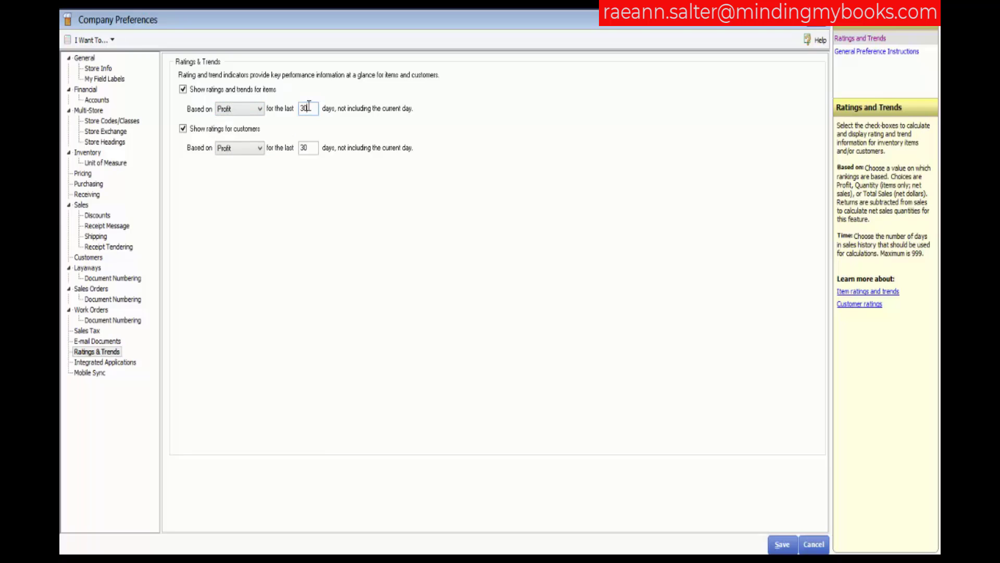
{"action": "left_click", "coordinate": [823, 546]}
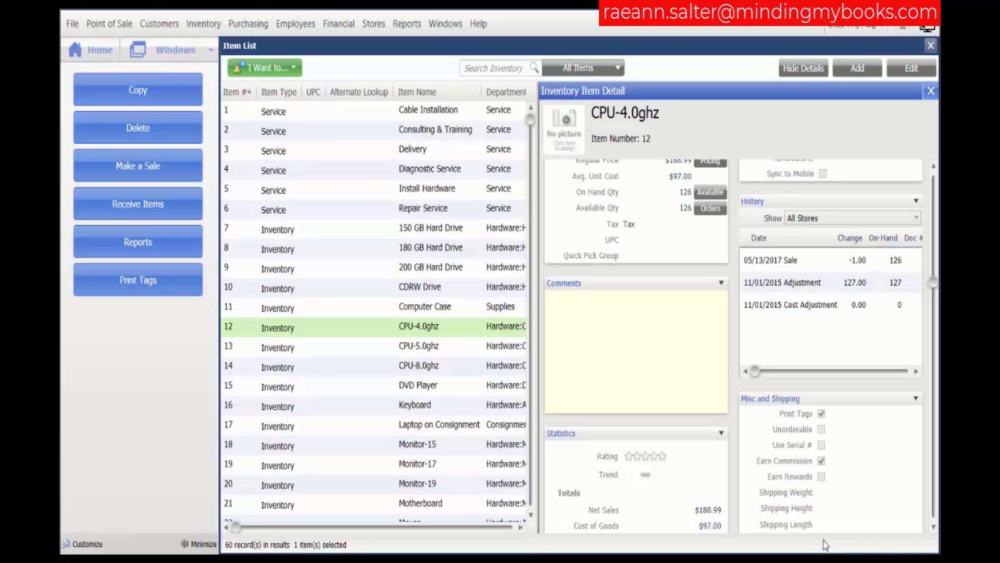
Open the CPU-4.0ghz item for editing and view the 05/13/2017 sale receipt from its history, returning to the item
{"action": "left_click", "coordinate": [919, 72]}
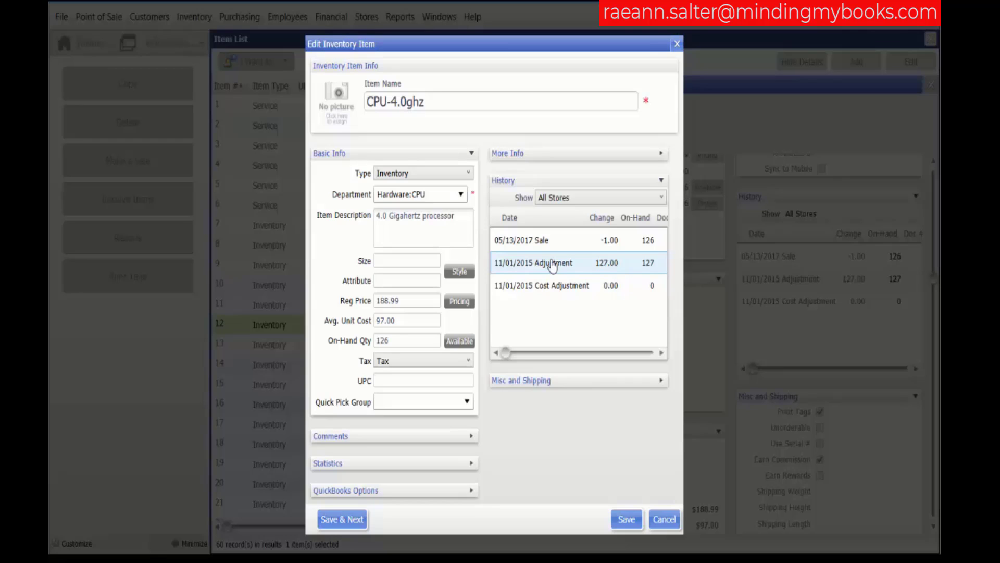
{"action": "left_click", "coordinate": [662, 198]}
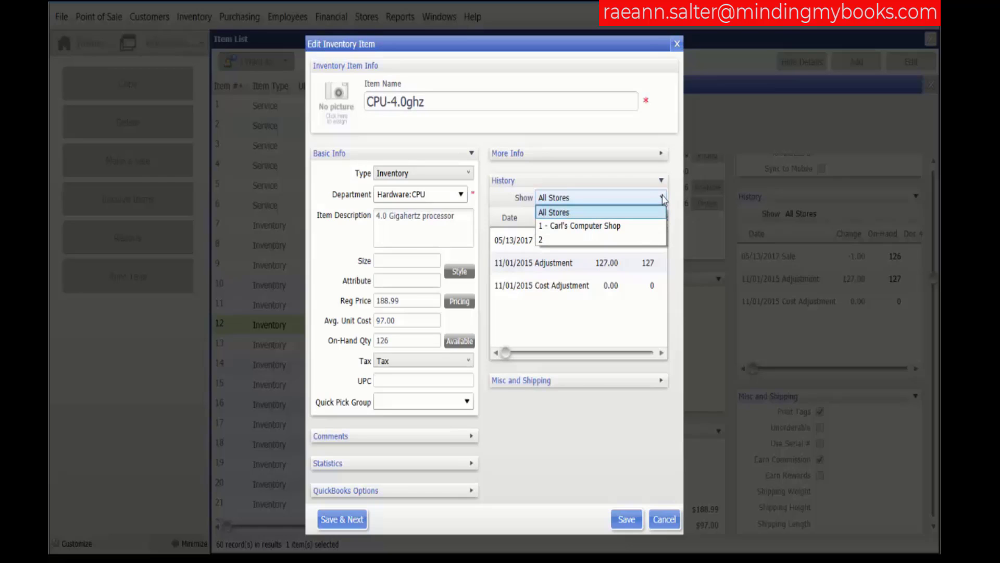
{"action": "left_click", "coordinate": [662, 197]}
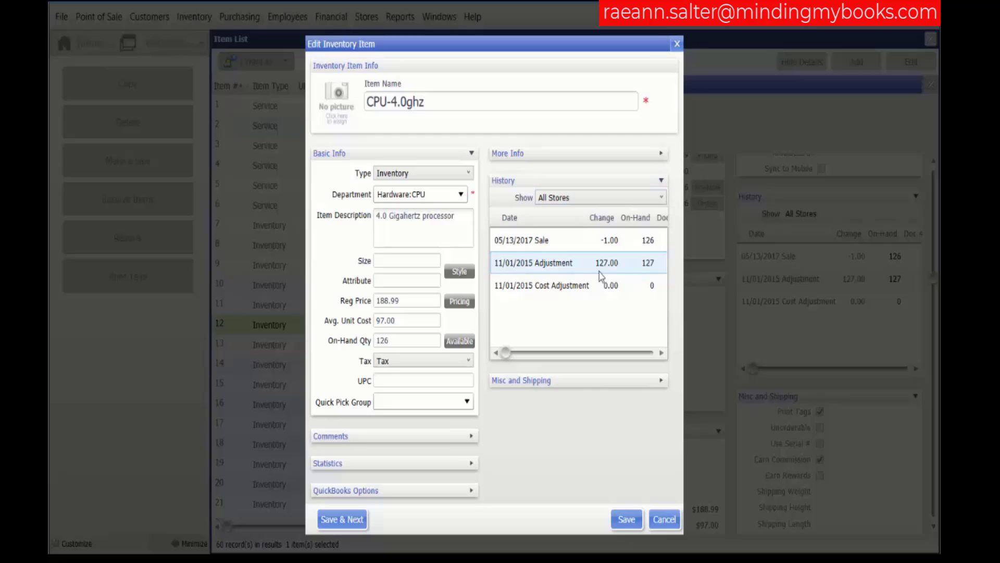
{"action": "left_click", "coordinate": [592, 245]}
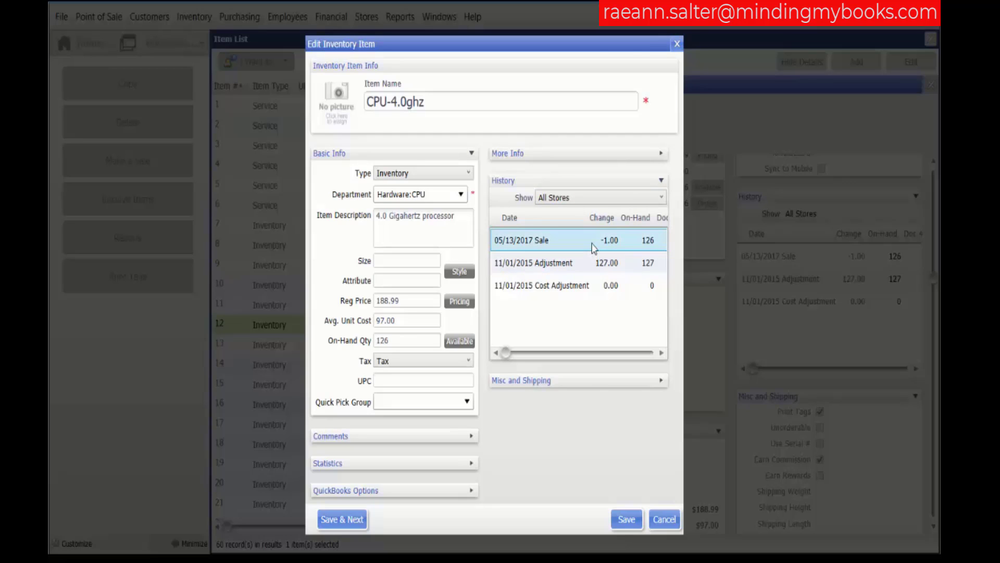
{"action": "double_click", "coordinate": [594, 247]}
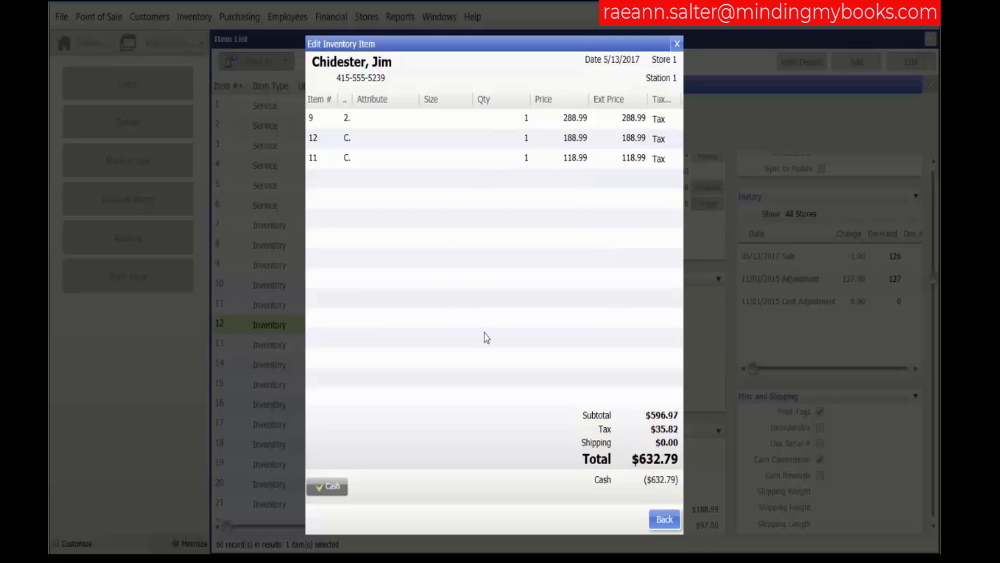
{"action": "left_click", "coordinate": [664, 520]}
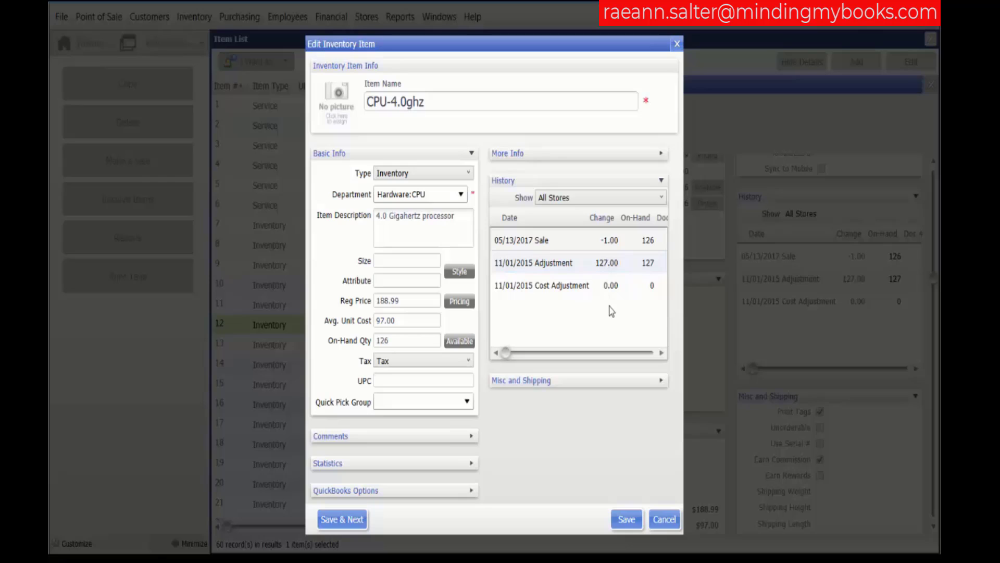
Examine the change and on-hand details of the 11/01/2015 adjustment in the CPU-4.0ghz item's history
{"action": "left_click", "coordinate": [606, 259]}
{"action": "left_click", "coordinate": [650, 262]}
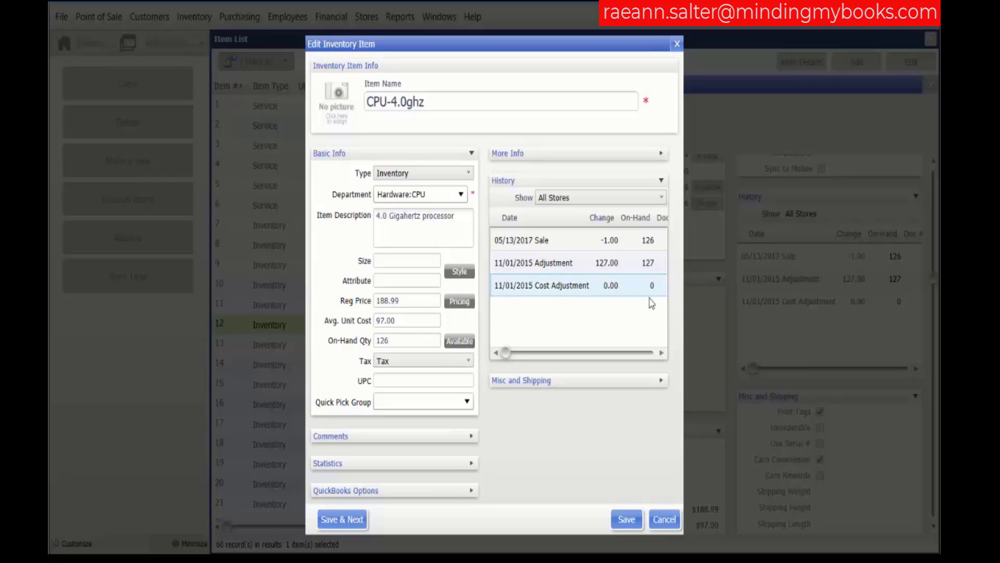
{"action": "left_click", "coordinate": [650, 354]}
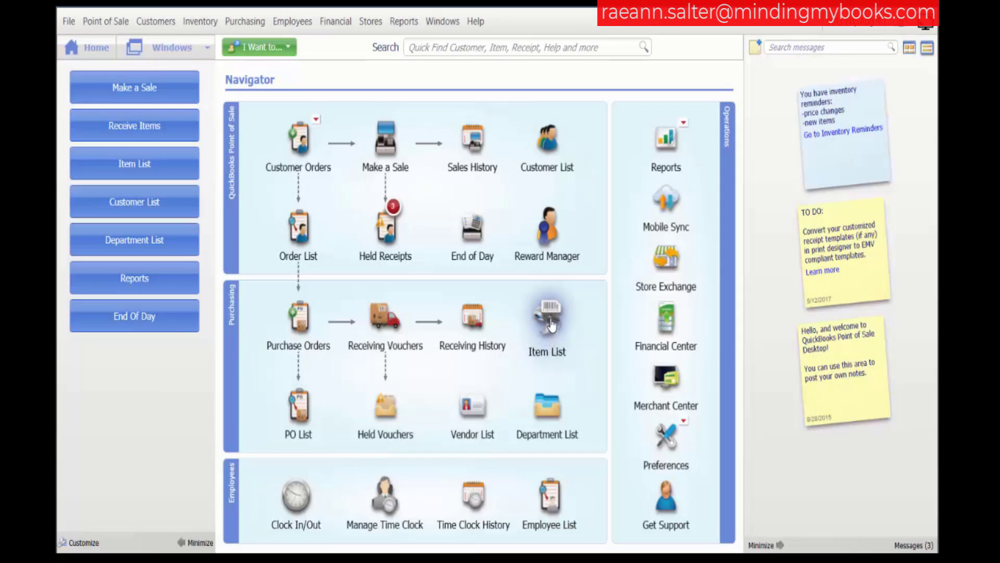
Open HP Computer item 57 from the item list, examine its Item No., UPC and ALU lookup fields, and cancel the edit
{"action": "left_click", "coordinate": [551, 324]}
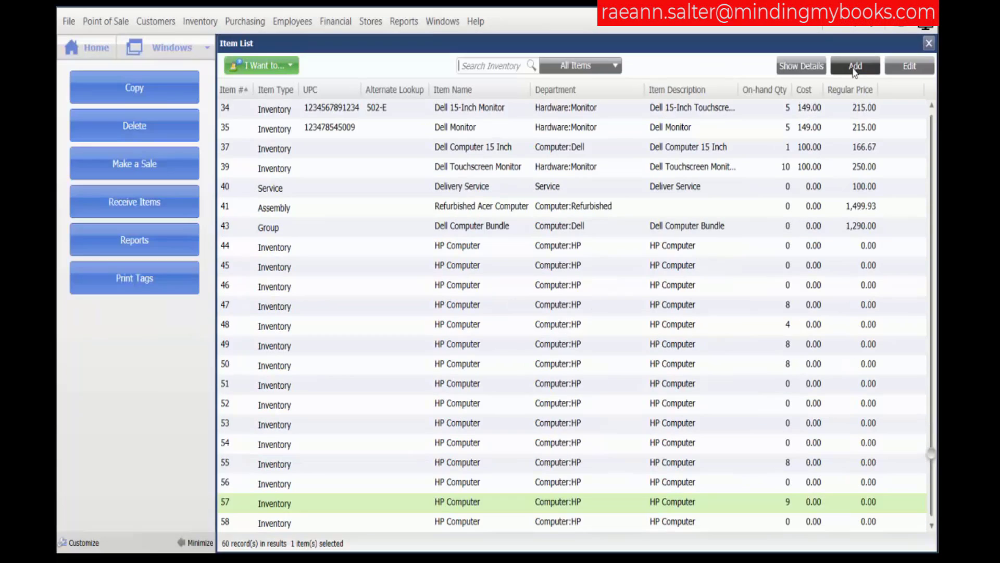
{"action": "left_click", "coordinate": [908, 68]}
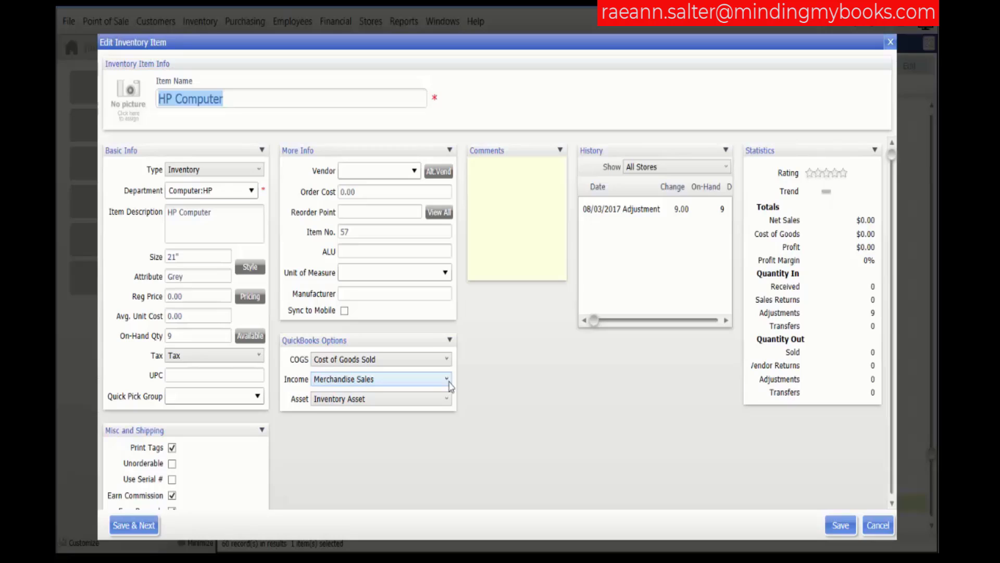
{"action": "left_click", "coordinate": [360, 231]}
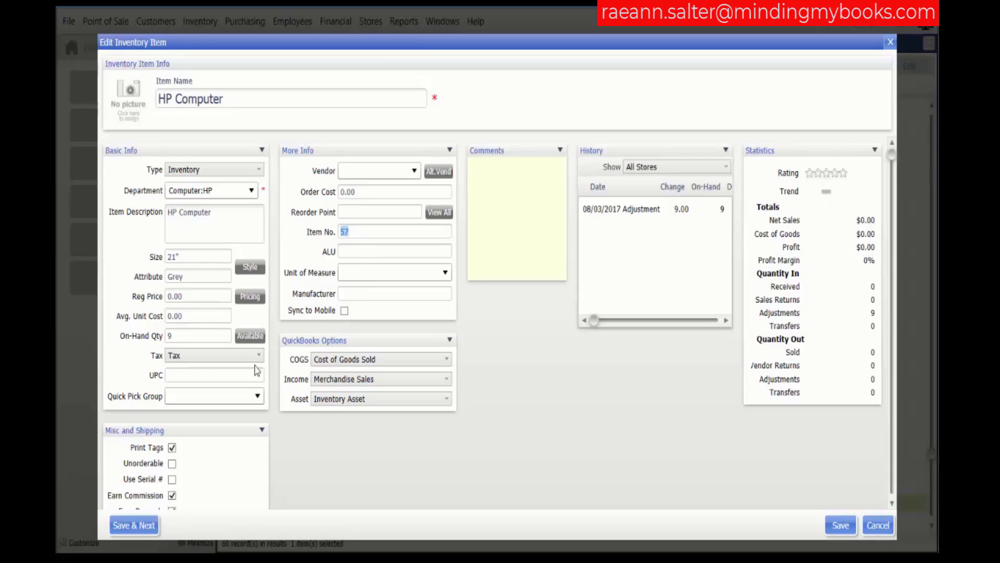
{"action": "left_click", "coordinate": [239, 376]}
{"action": "left_click", "coordinate": [348, 251]}
{"action": "double_click", "coordinate": [358, 230]}
{"action": "left_click", "coordinate": [200, 374]}
{"action": "left_click", "coordinate": [342, 245]}
{"action": "left_click", "coordinate": [878, 524]}
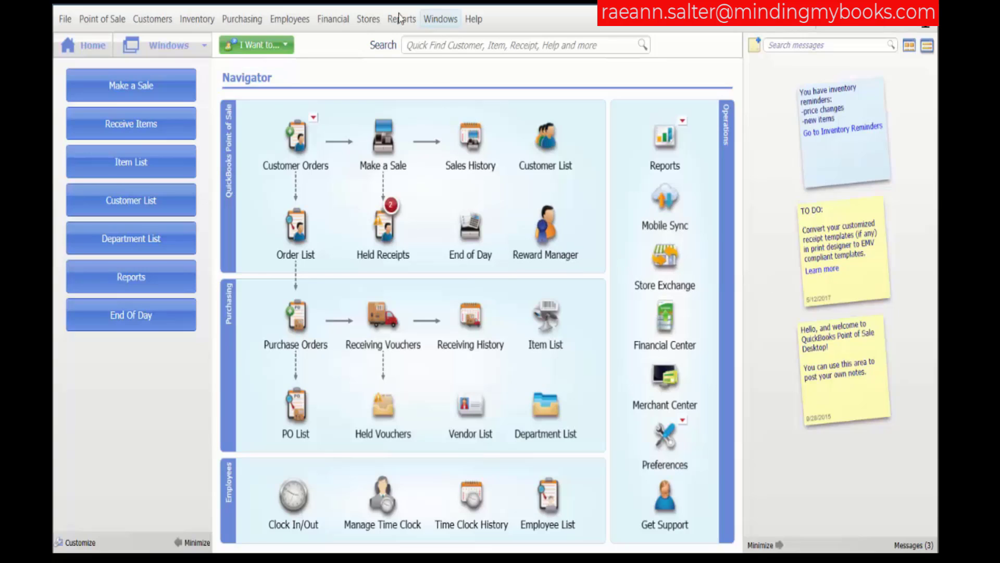
Open the inventory reminders and review the Price Changes, Duplicate Items, New Items and Fill Customer Orders lists
{"action": "left_click", "coordinate": [211, 21]}
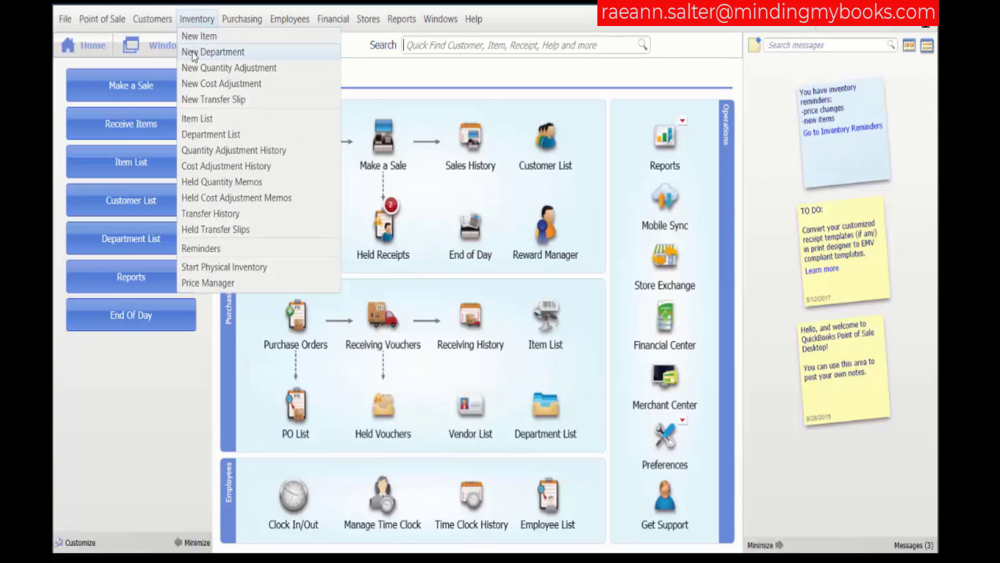
{"action": "left_click", "coordinate": [201, 248]}
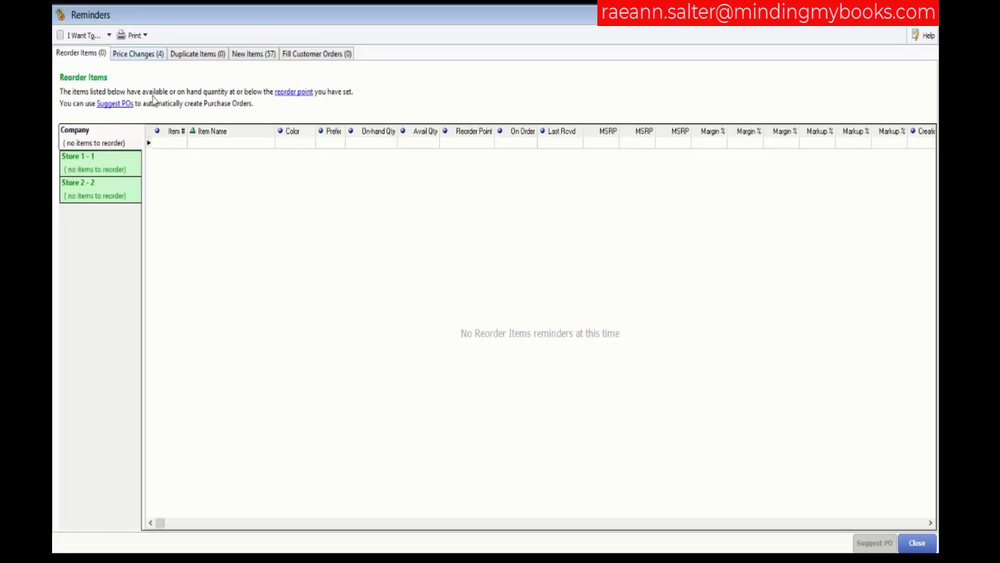
{"action": "left_click", "coordinate": [136, 57]}
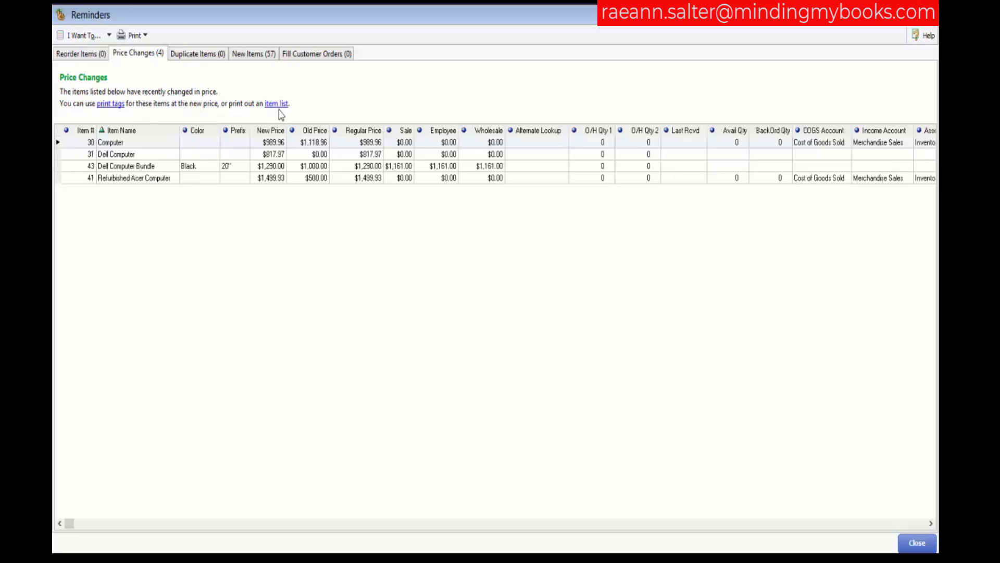
{"action": "left_click", "coordinate": [197, 55]}
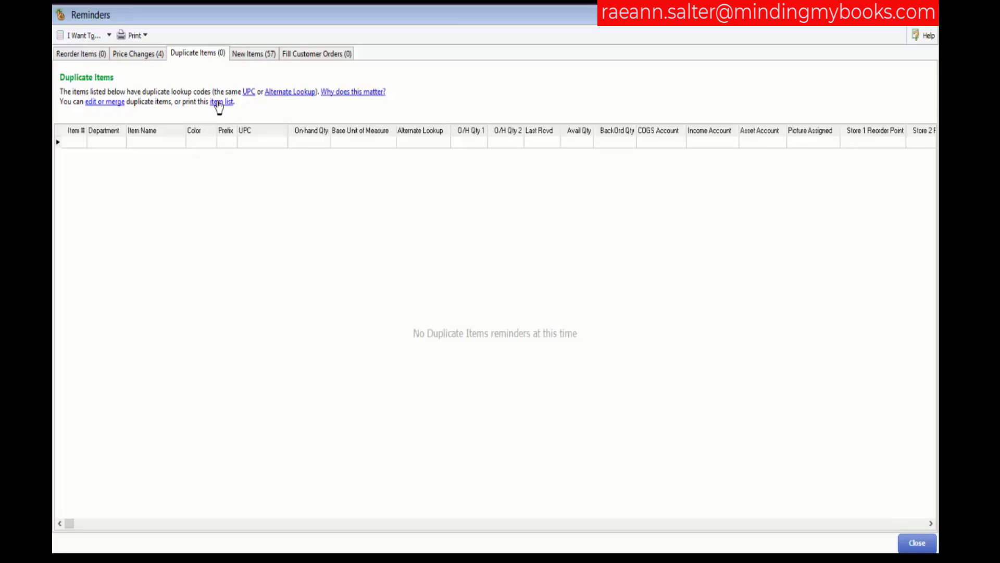
{"action": "left_click", "coordinate": [244, 55]}
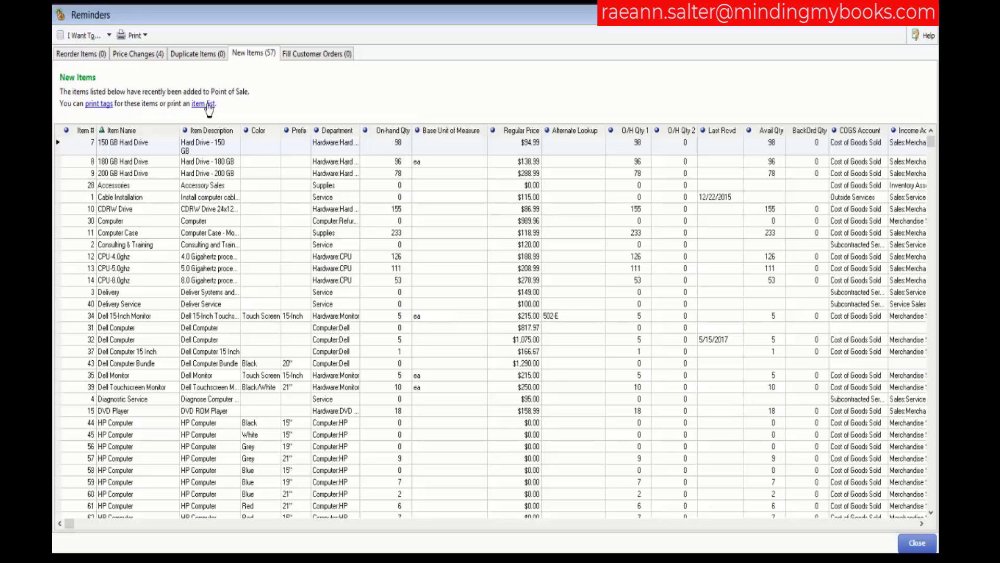
{"action": "left_click", "coordinate": [304, 55]}
Sort the New Items reminders by item name in descending order, and view HP Computer item 61 before closing its record
{"action": "left_click", "coordinate": [109, 134]}
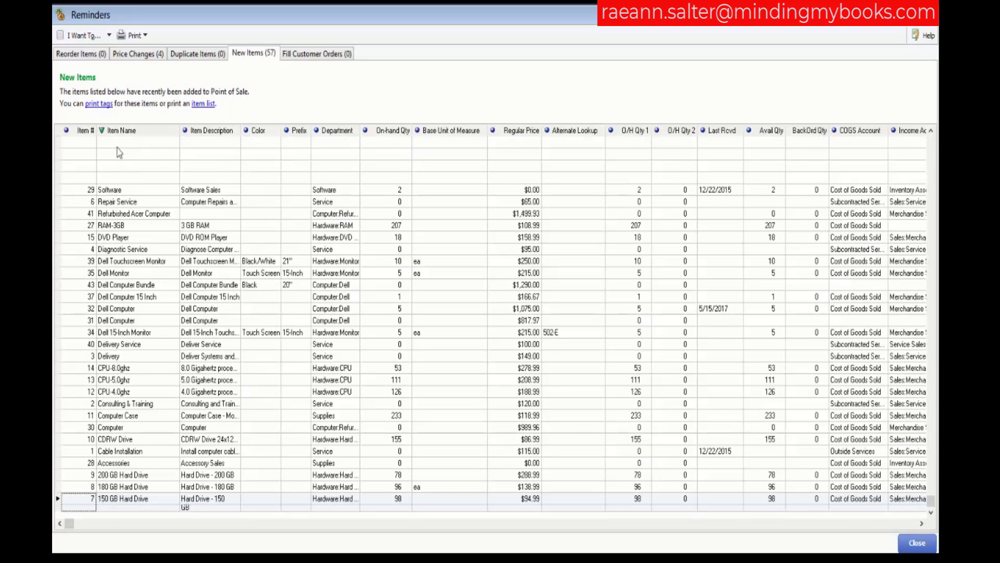
{"action": "double_click", "coordinate": [116, 150]}
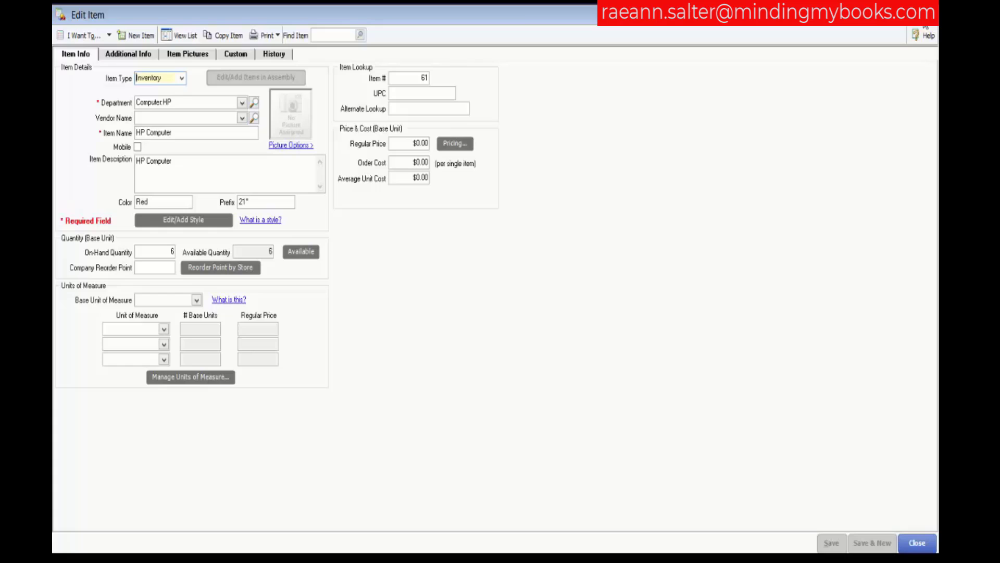
{"action": "key", "text": "Escape"}
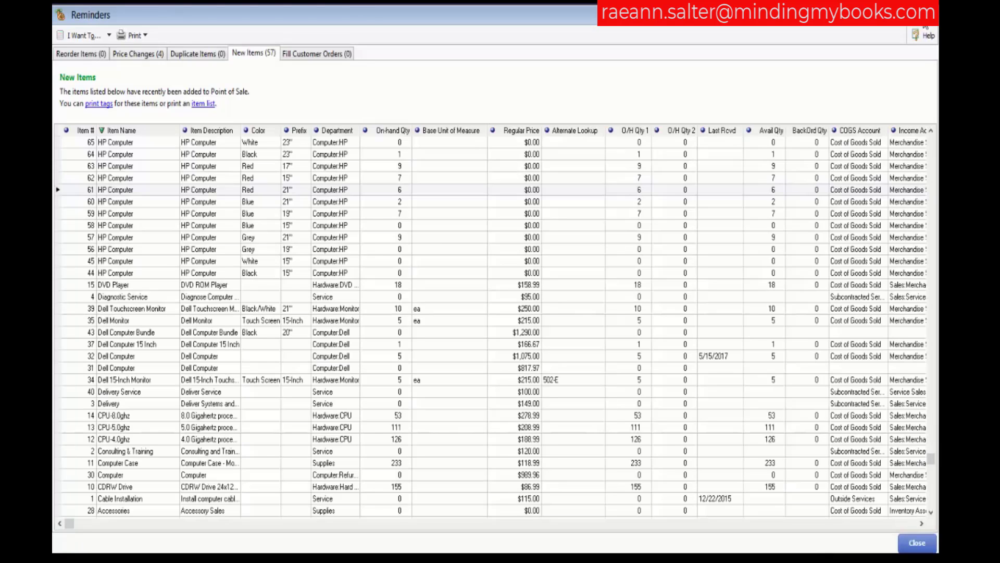